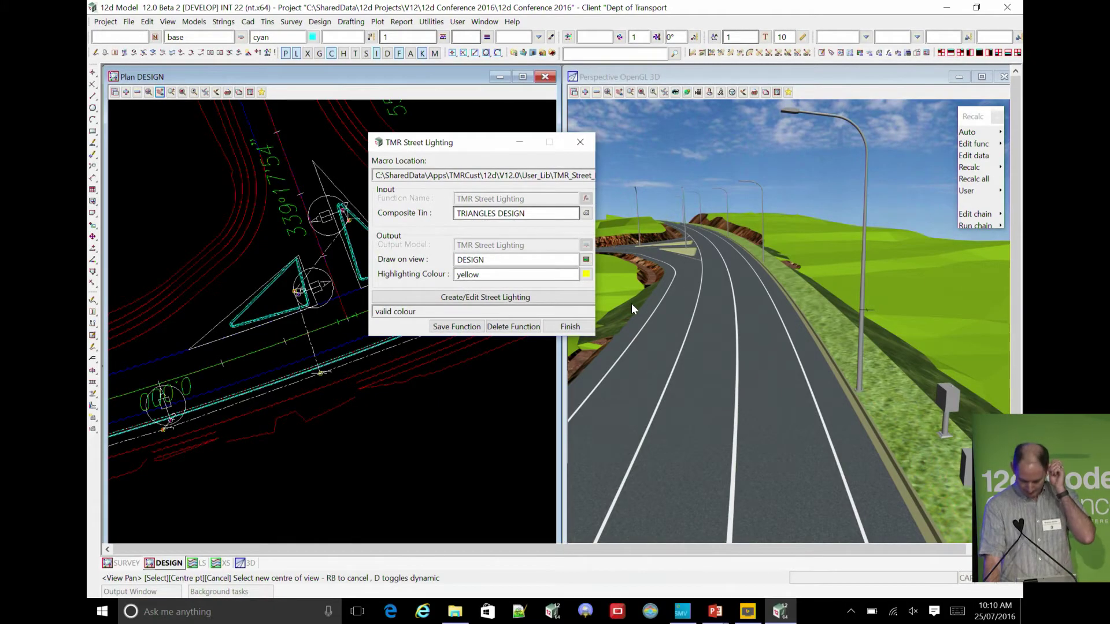
Start creating/editing street lighting with the TRIANGLES DESIGN tin, DESIGN view and yellow highlighting, and open the data file TMR_Street_Lighting.xml.
left_click(541, 212)
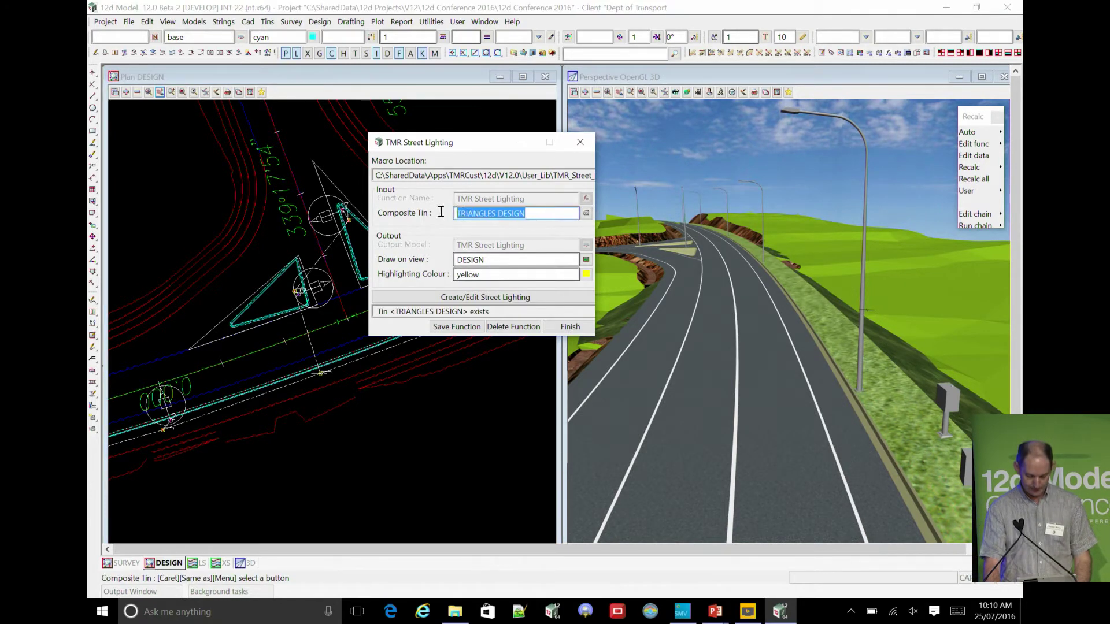
left_click(509, 260)
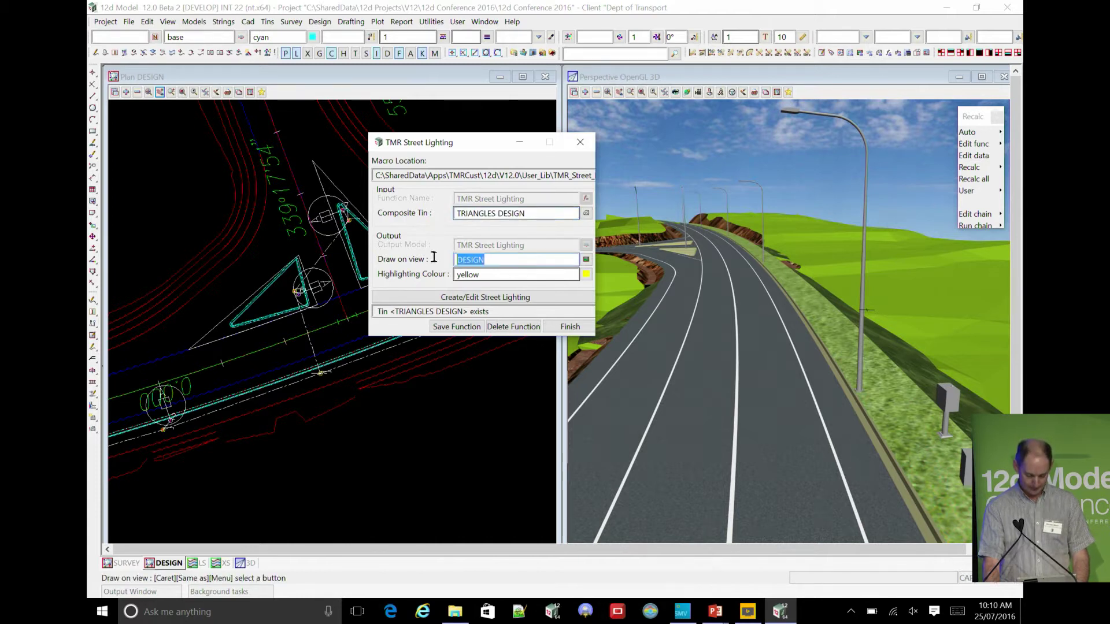
left_click(489, 275)
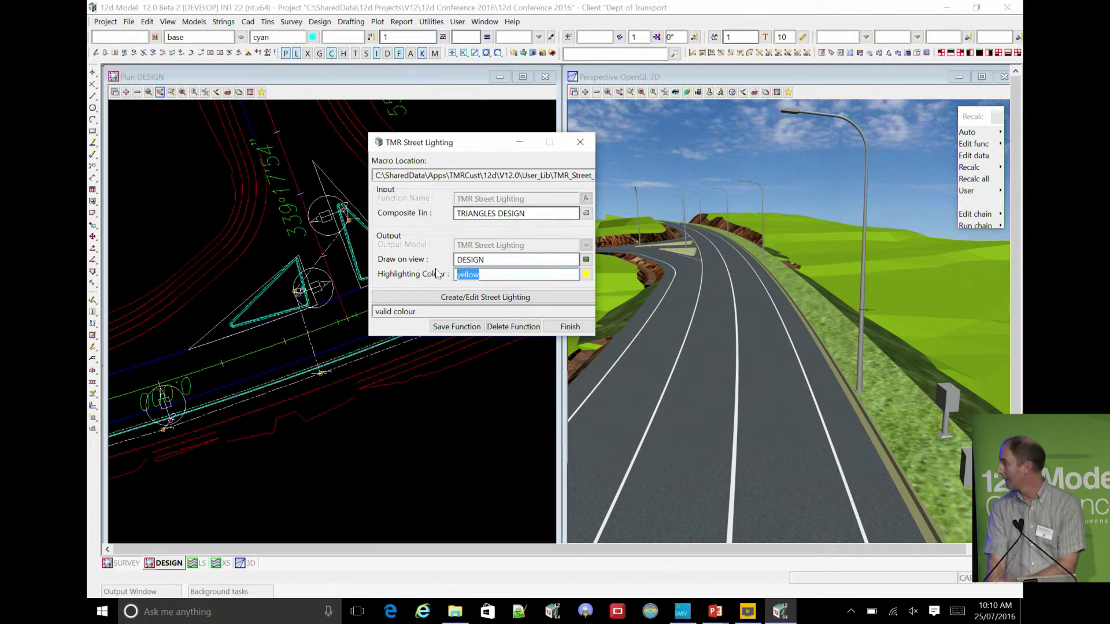
left_click(464, 297)
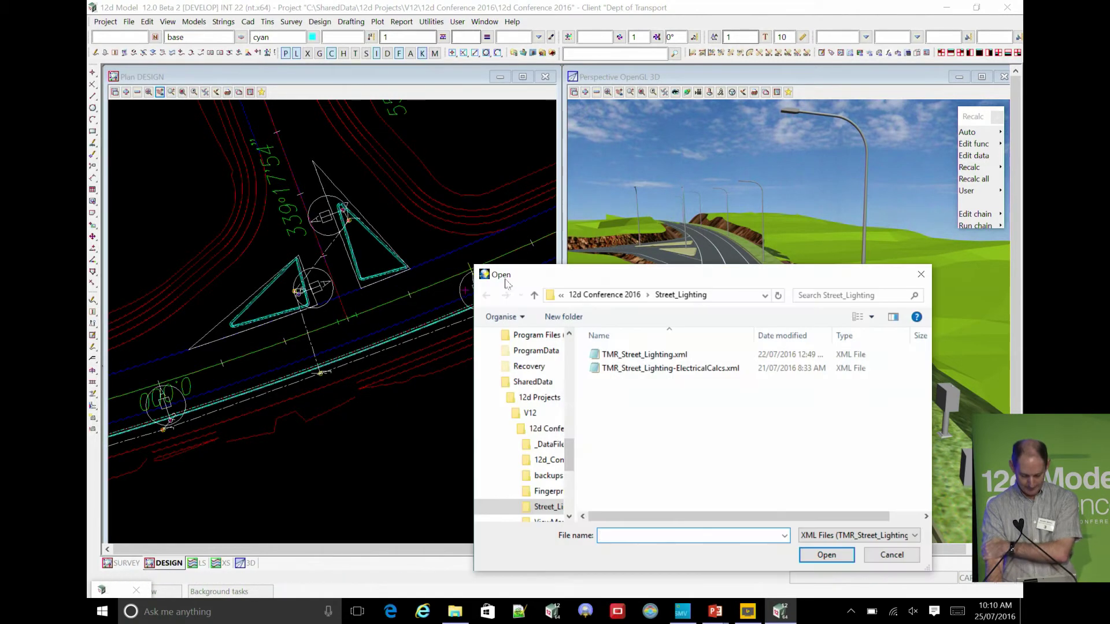
left_click(683, 355)
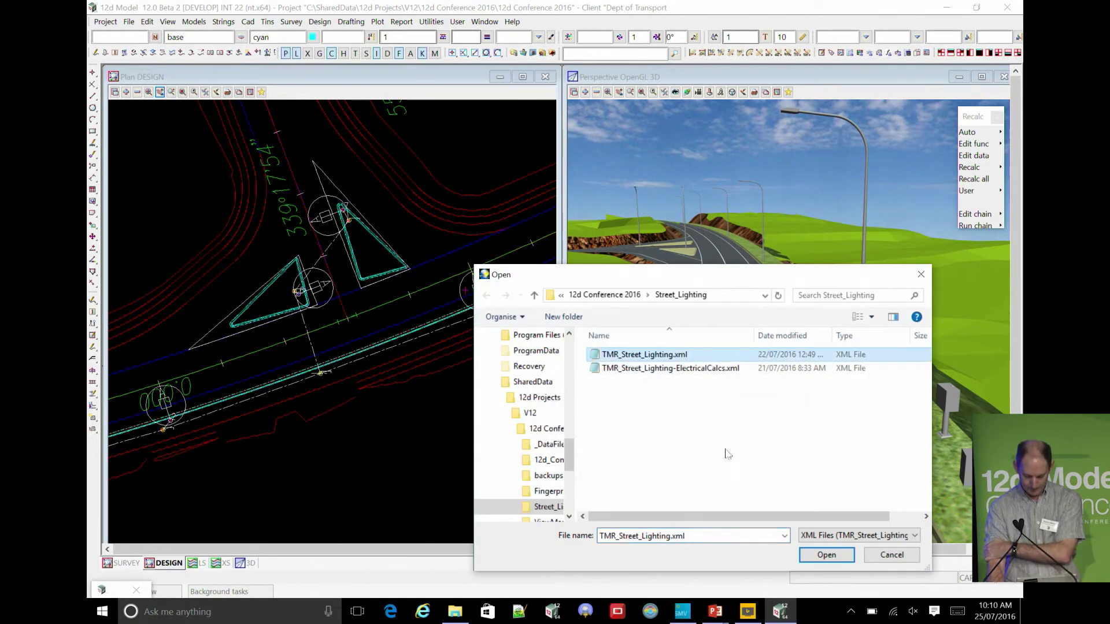
left_click(825, 555)
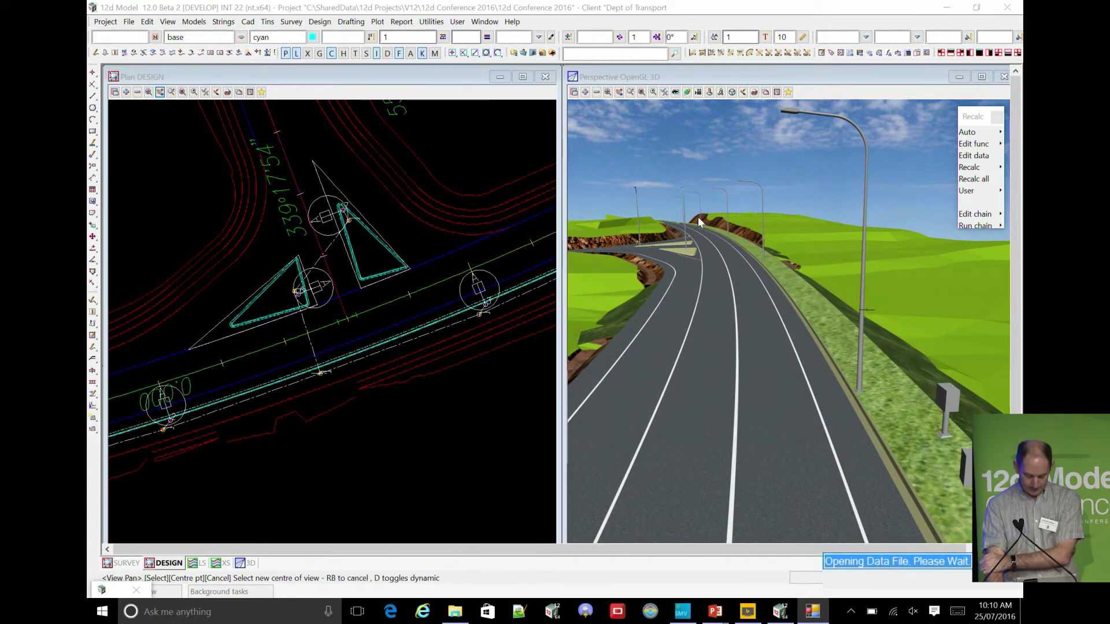
double_click(686, 311)
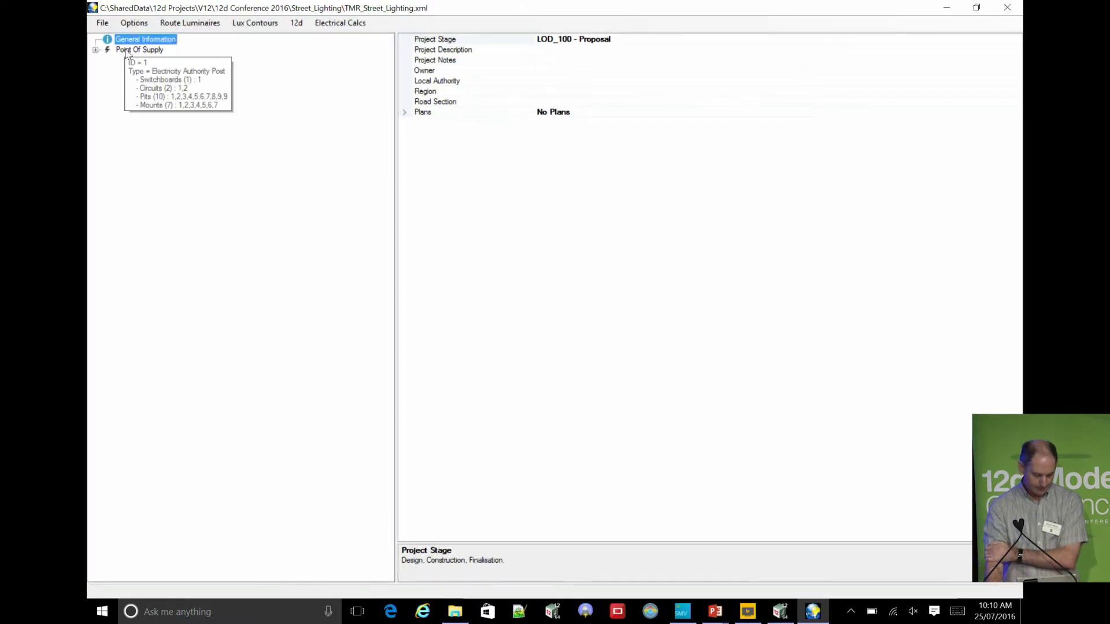
Examine the properties of the point of supply and of the pit and switchboard beneath it.
left_click(128, 52)
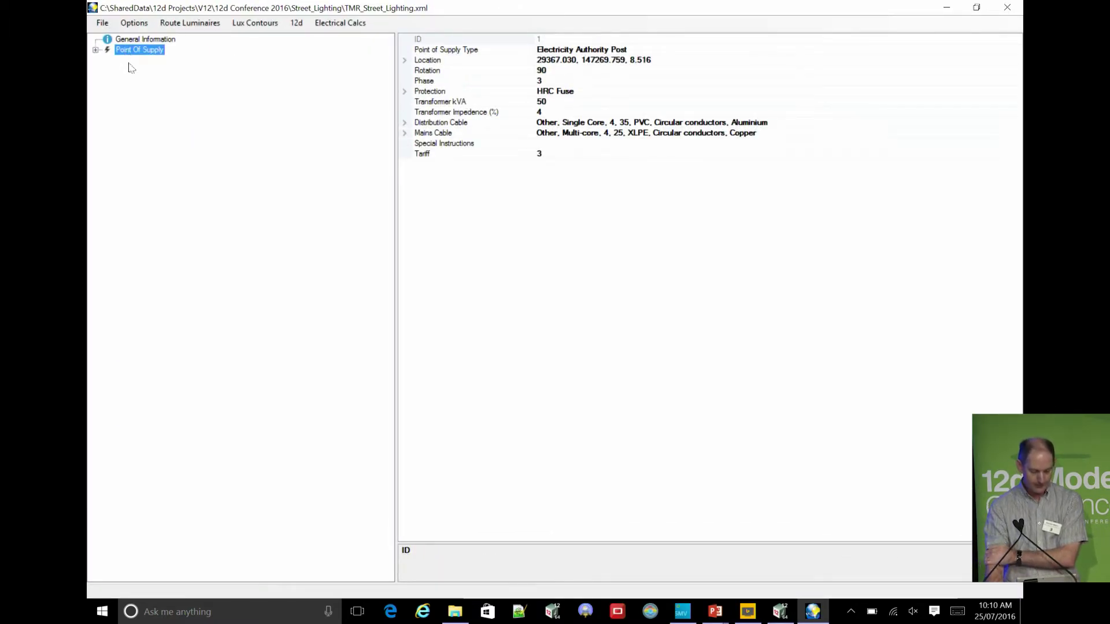
left_click(96, 50)
mouse_move(122, 73)
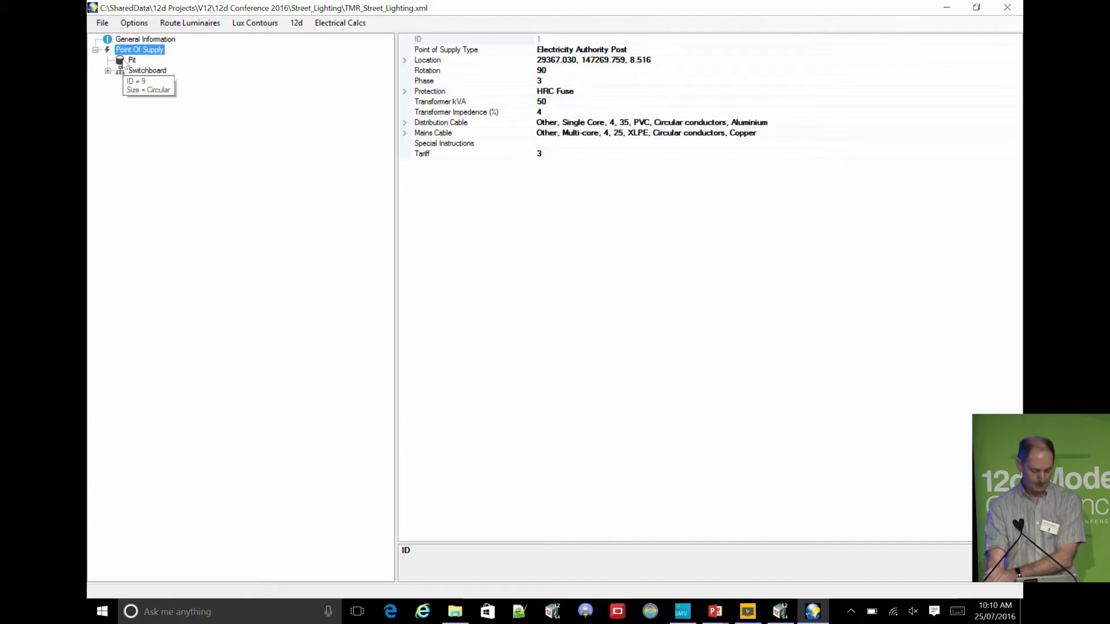
left_click(131, 61)
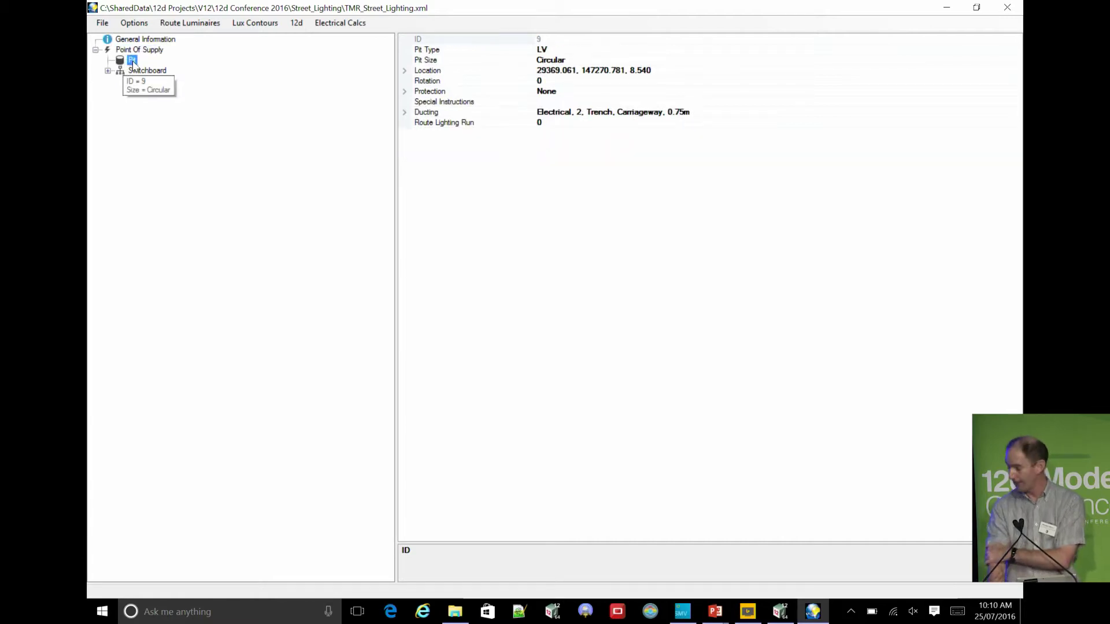
left_click(141, 72)
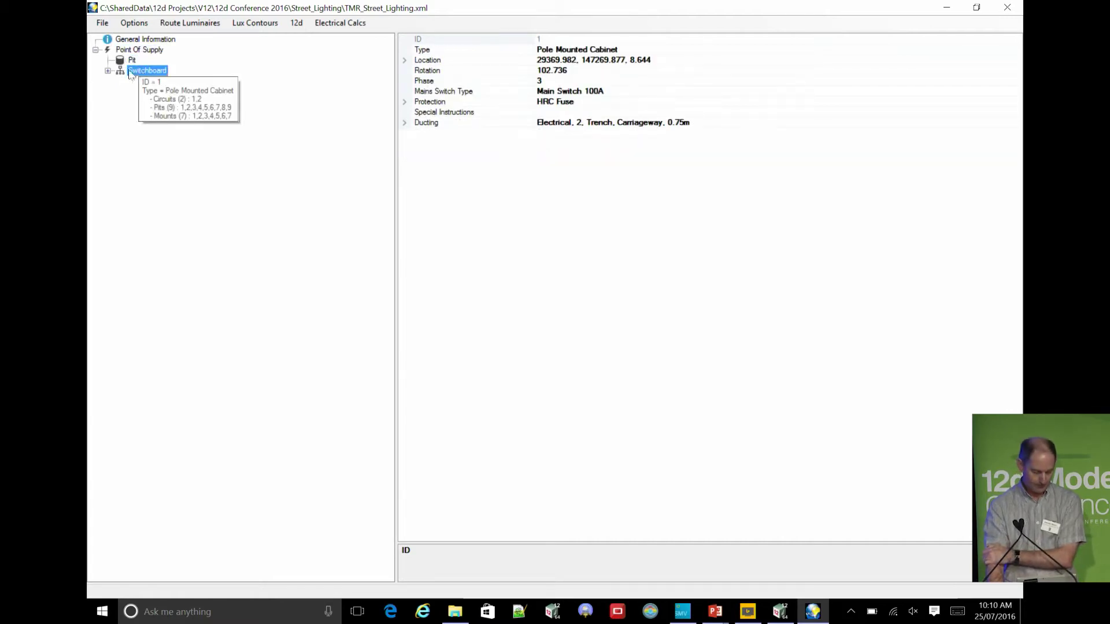
Expand the whole hierarchy below the switchboard and view the properties of the circuit's second pit.
right_click(137, 77)
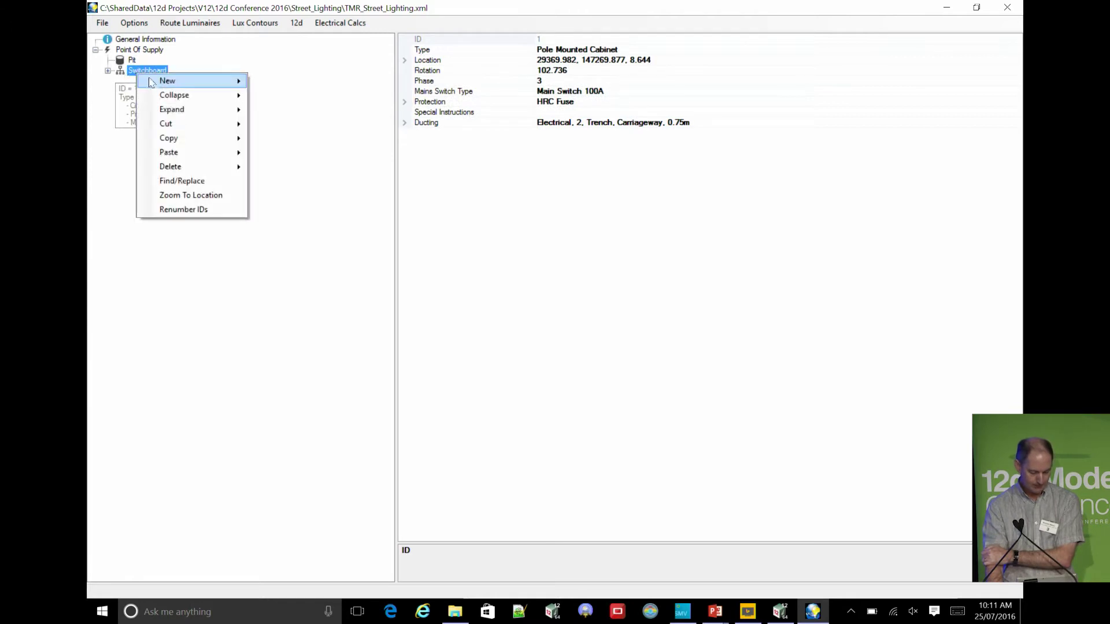
mouse_move(210, 111)
left_click(312, 116)
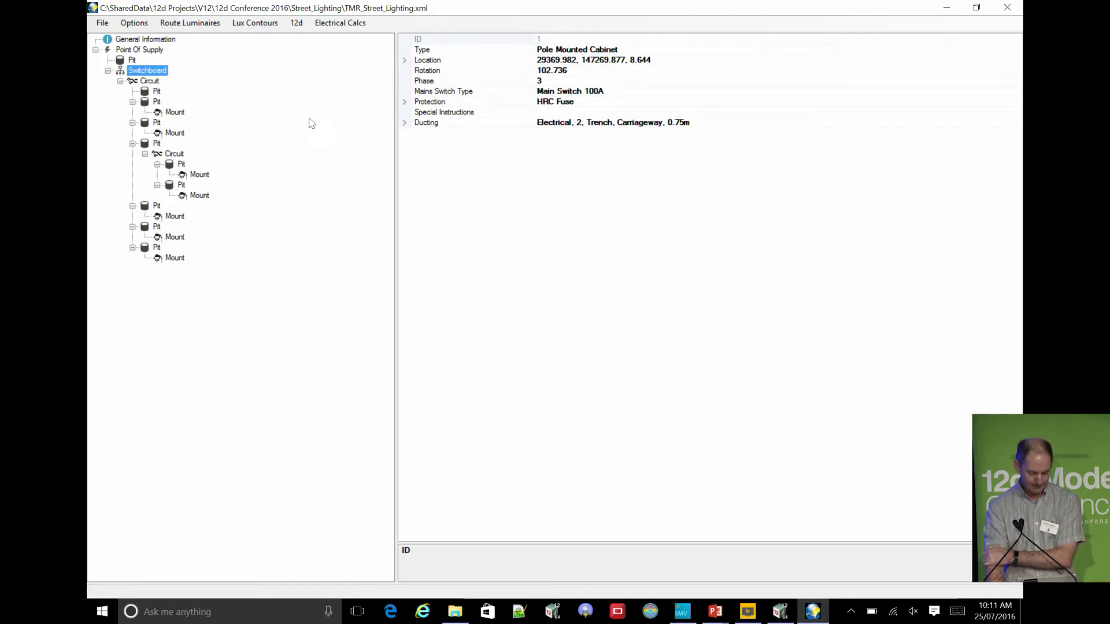
left_click(155, 102)
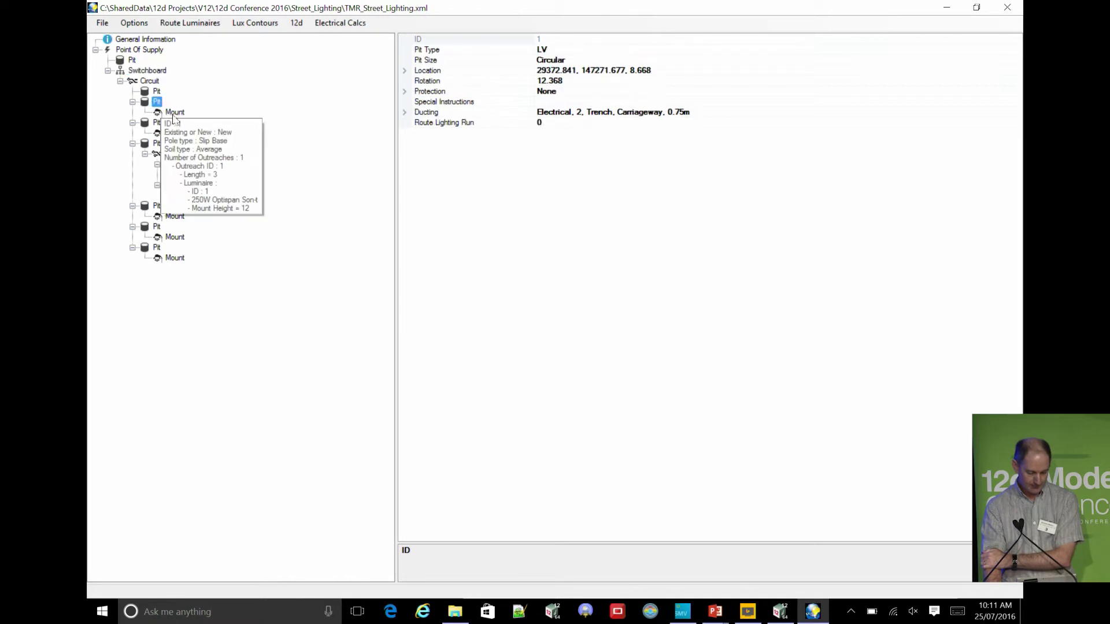
Set the outreach length of Outreach 1 to 4.5 on the first mount in the circuit.
left_click(174, 112)
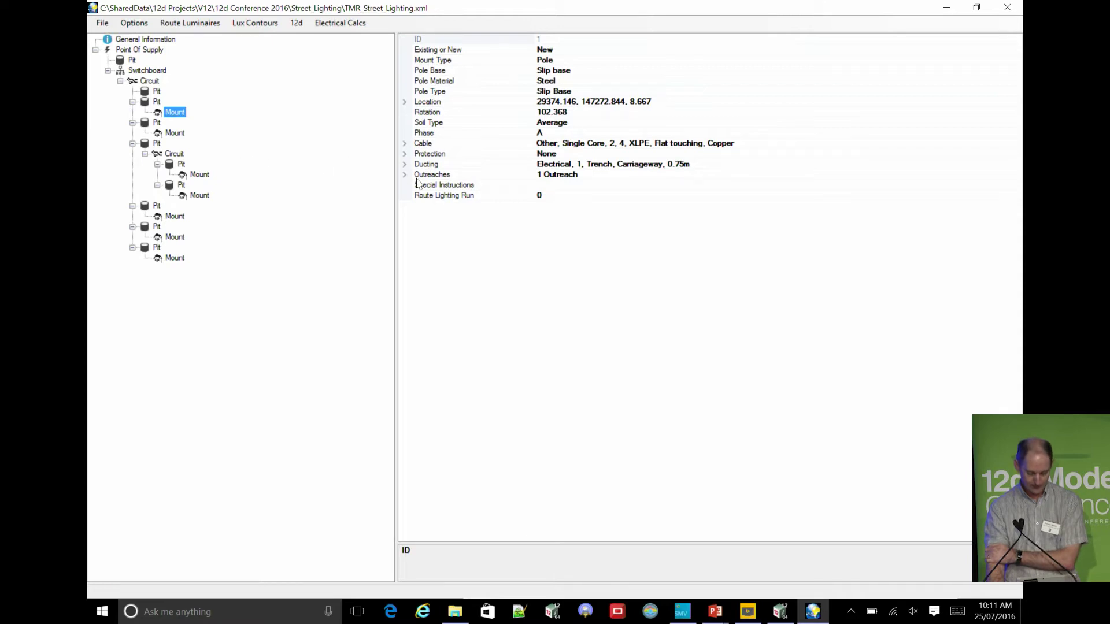
left_click(404, 175)
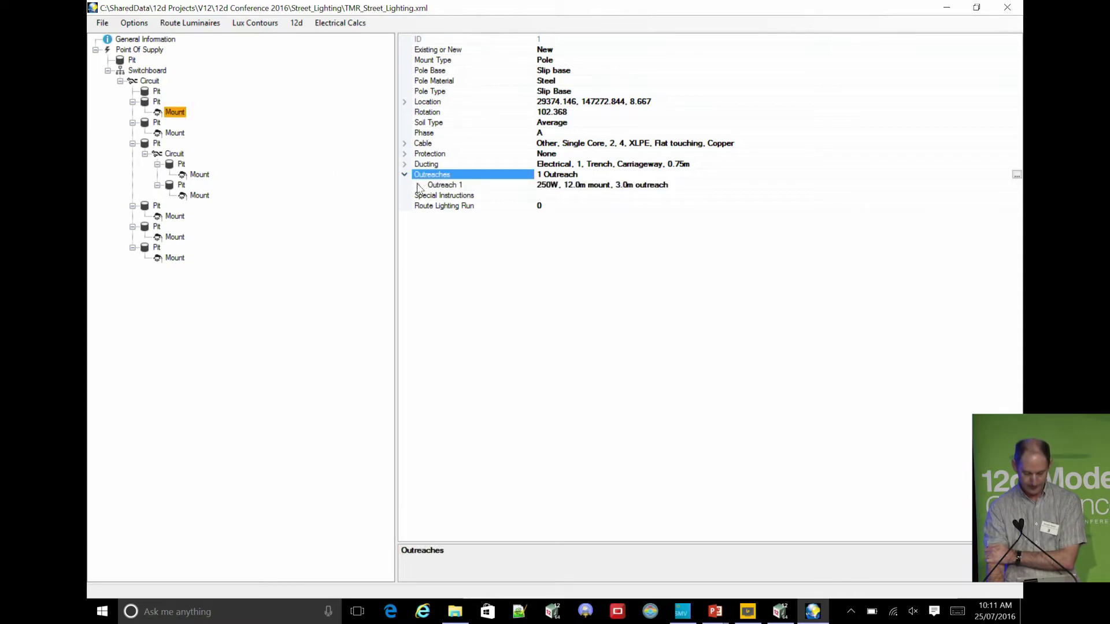
left_click(418, 186)
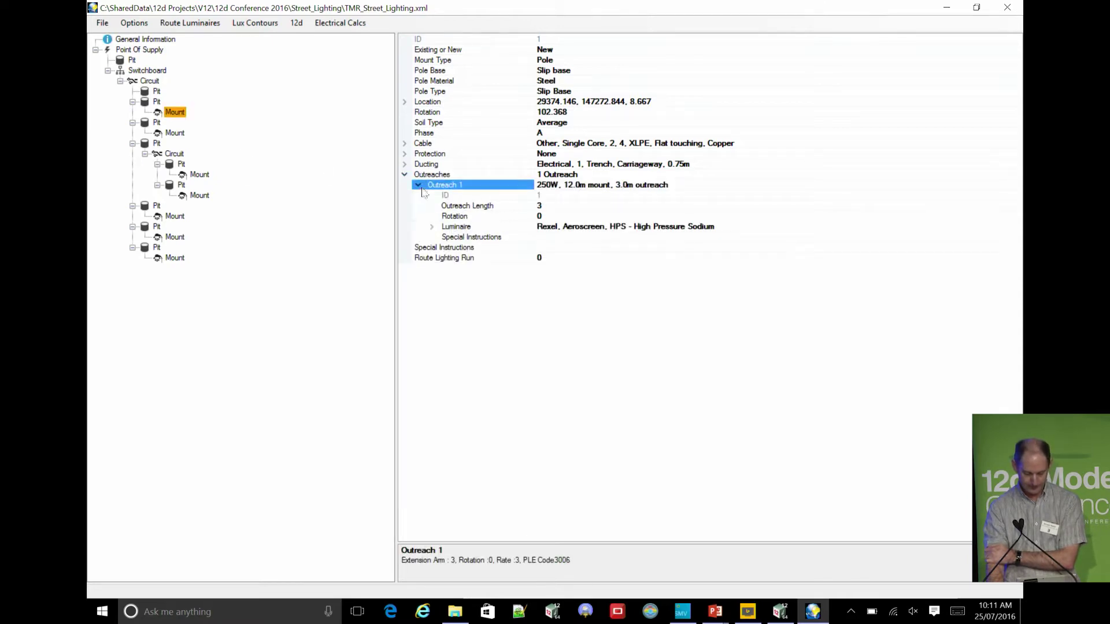
left_click(578, 206)
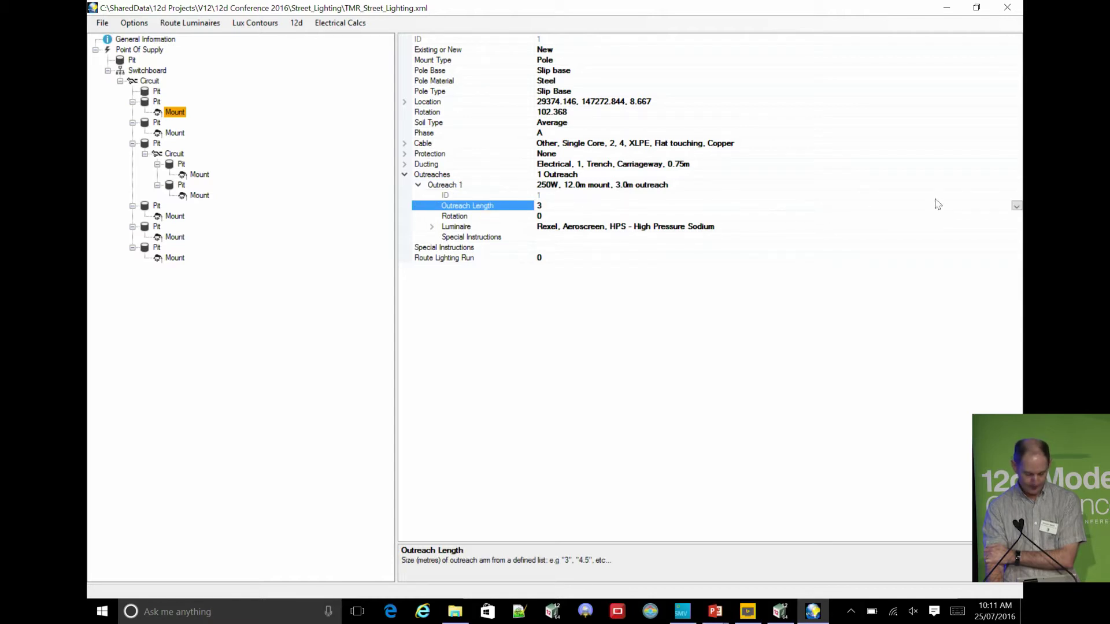
left_click(1016, 205)
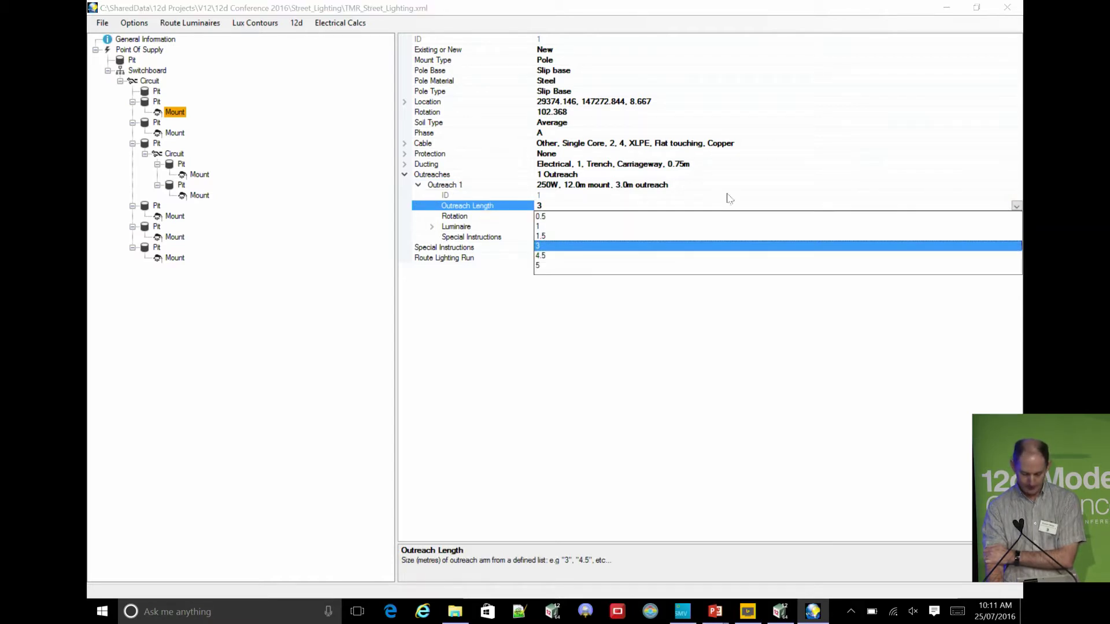
left_click(558, 256)
Add a second outreach to the first mount and delete it again.
left_click(462, 186)
key("Insert")
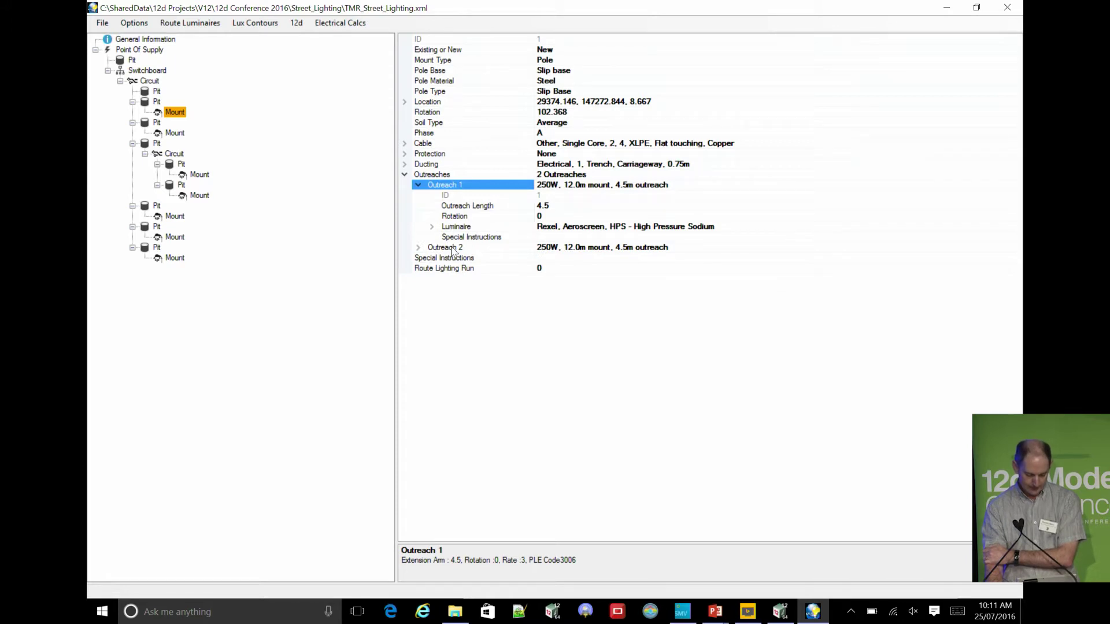
right_click(451, 249)
left_click(493, 270)
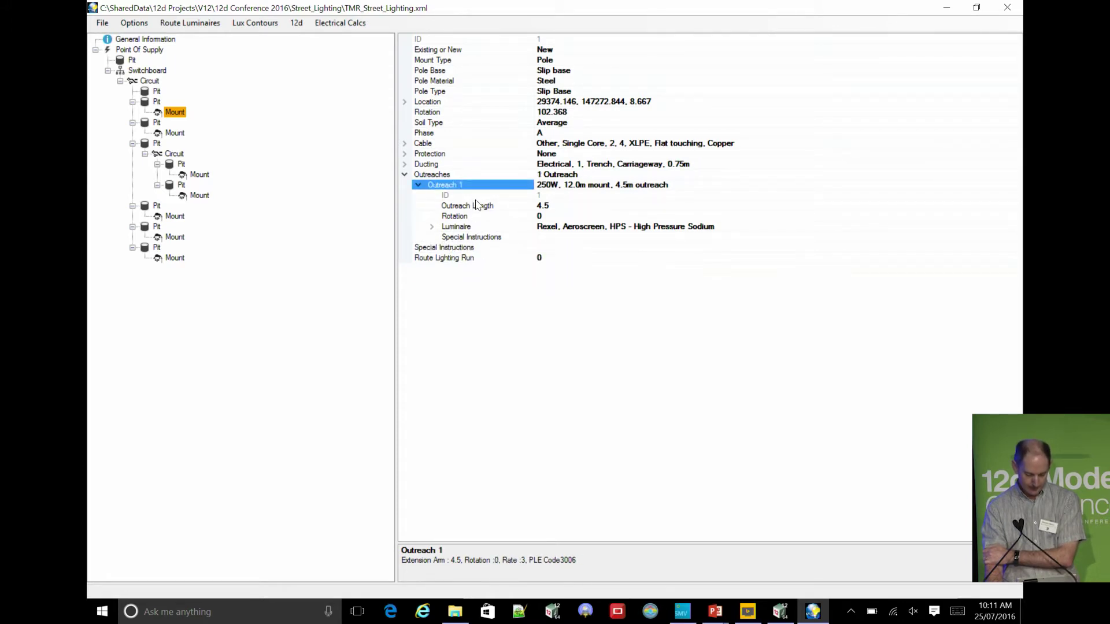
Set the Perfect Lite Code of Outreach 1's luminaire to 3010, 250W Highmast Son-t, and check its flux.
left_click(432, 228)
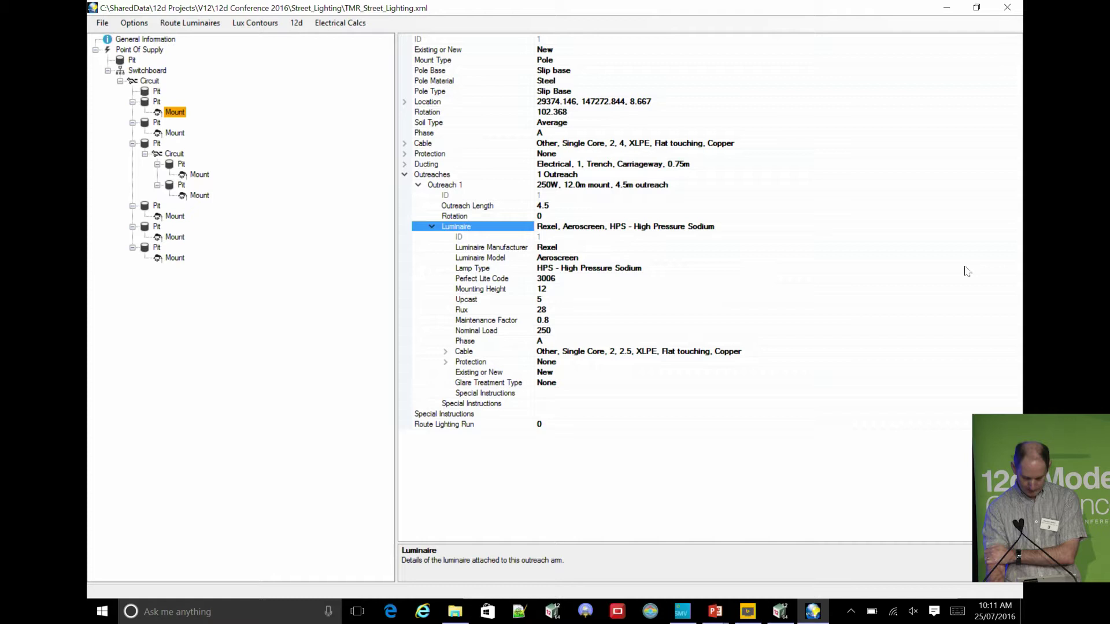
left_click(881, 278)
left_click(1015, 279)
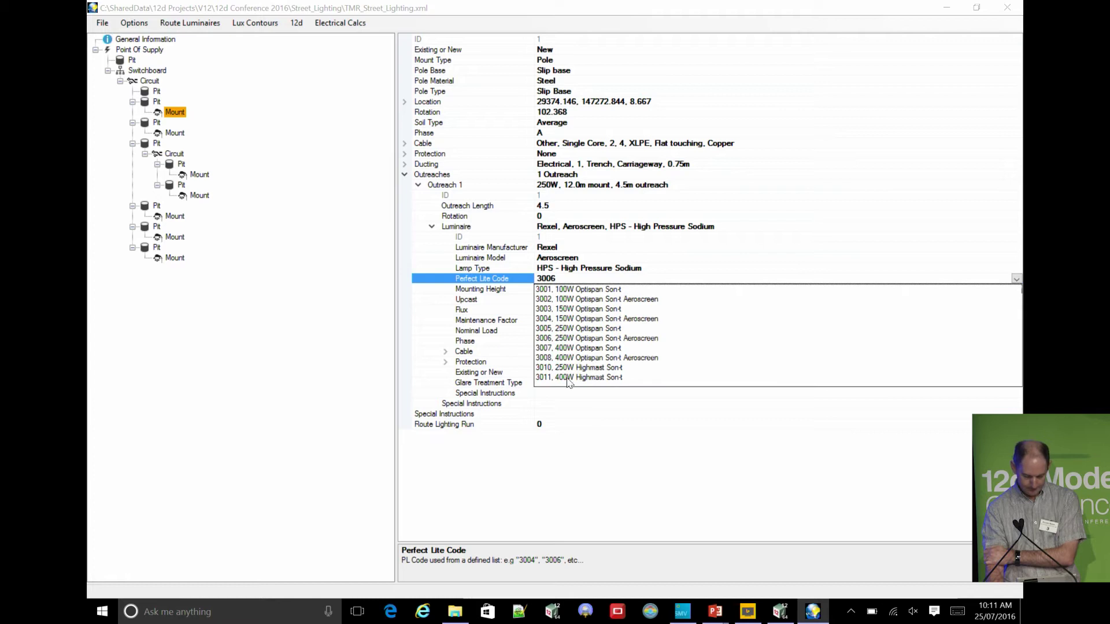
left_click(569, 369)
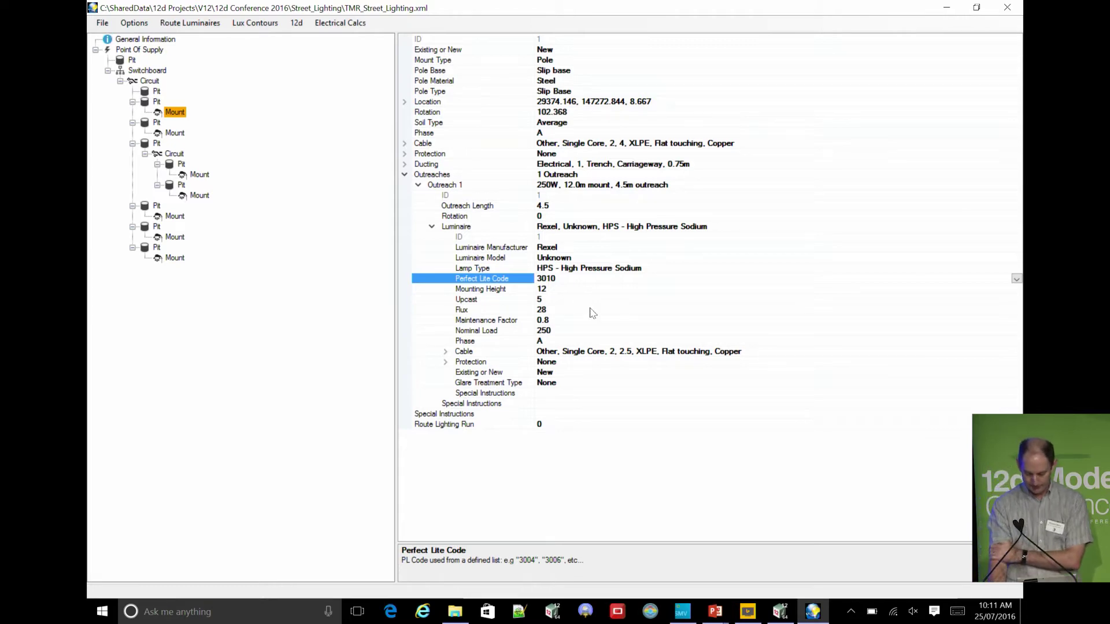
left_click(554, 311)
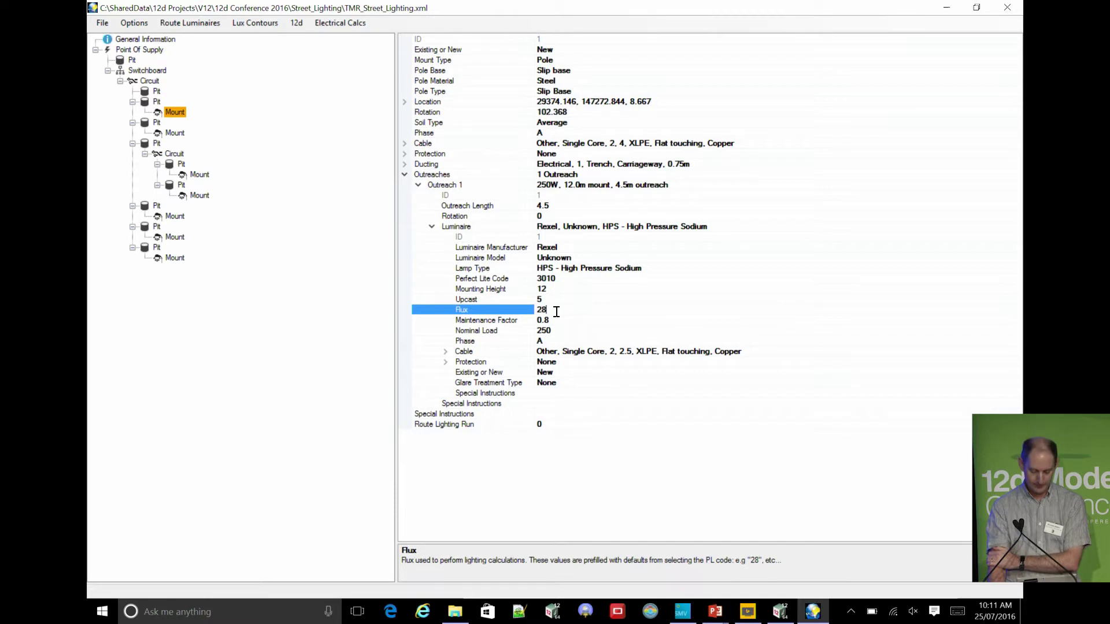
Add a second and a third outreach to the first mount, reviewing the length, rotation and luminaire of Outreach 2.
right_click(460, 189)
left_click(518, 194)
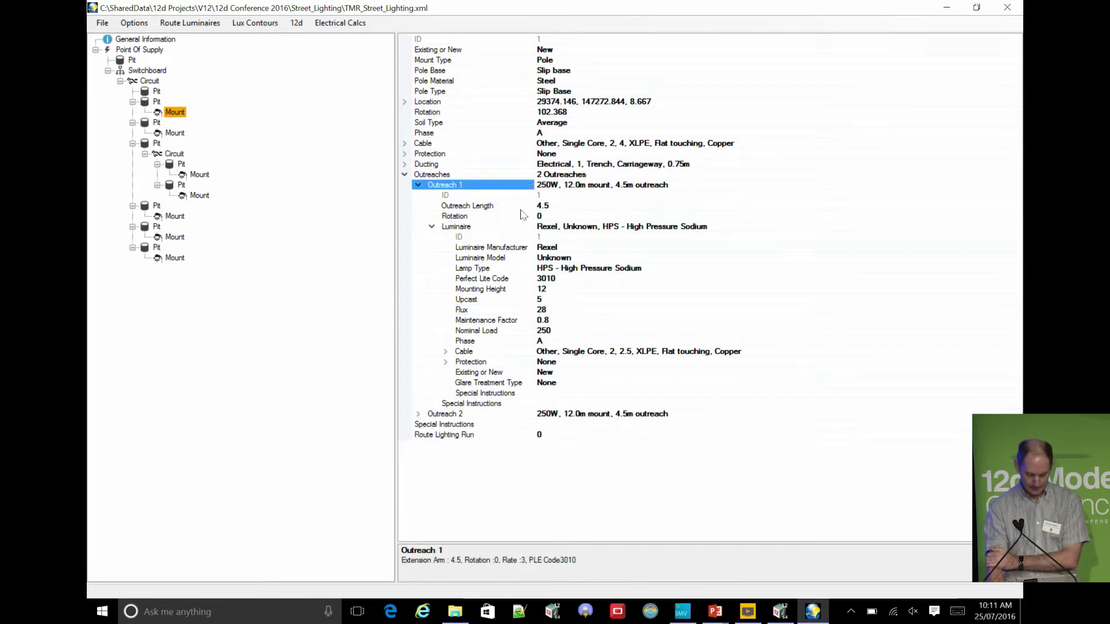
left_click(419, 414)
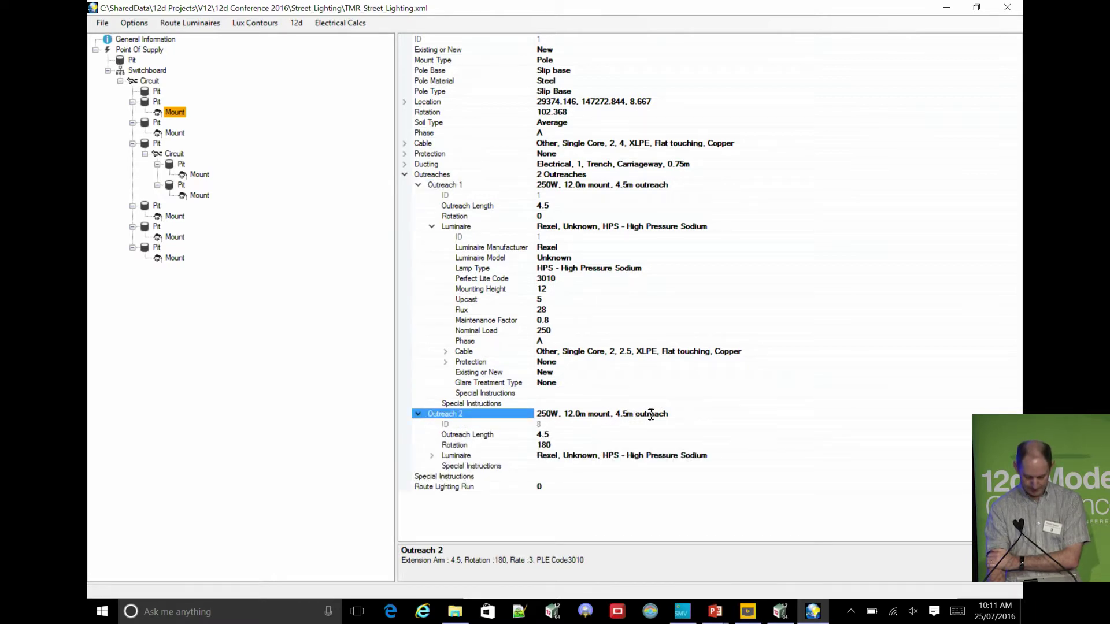
left_click_drag(620, 415, 640, 415)
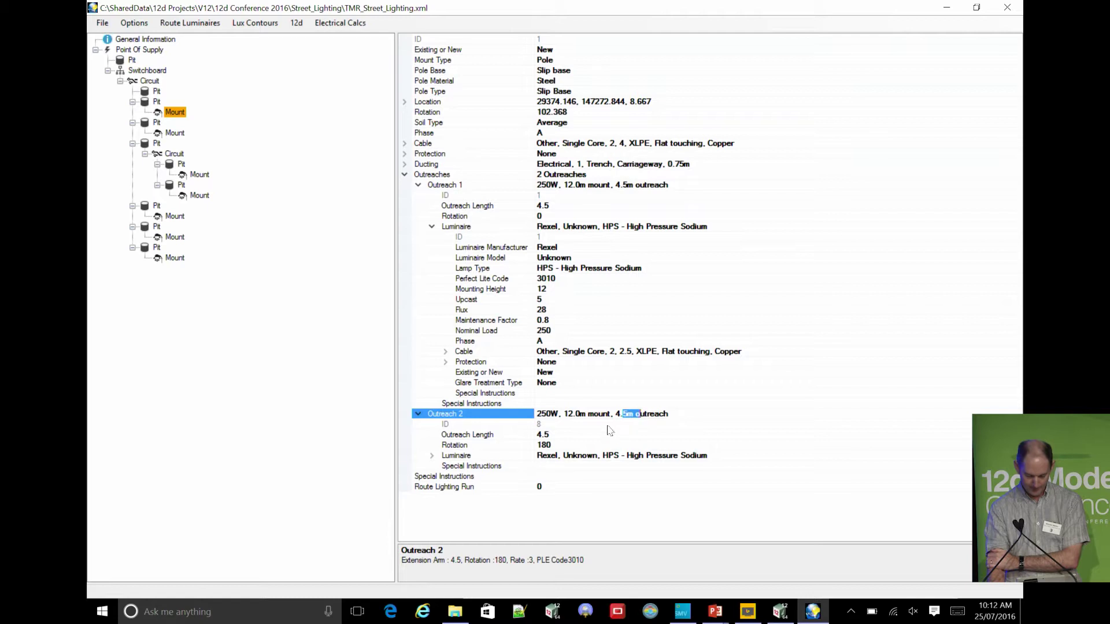
left_click(555, 446)
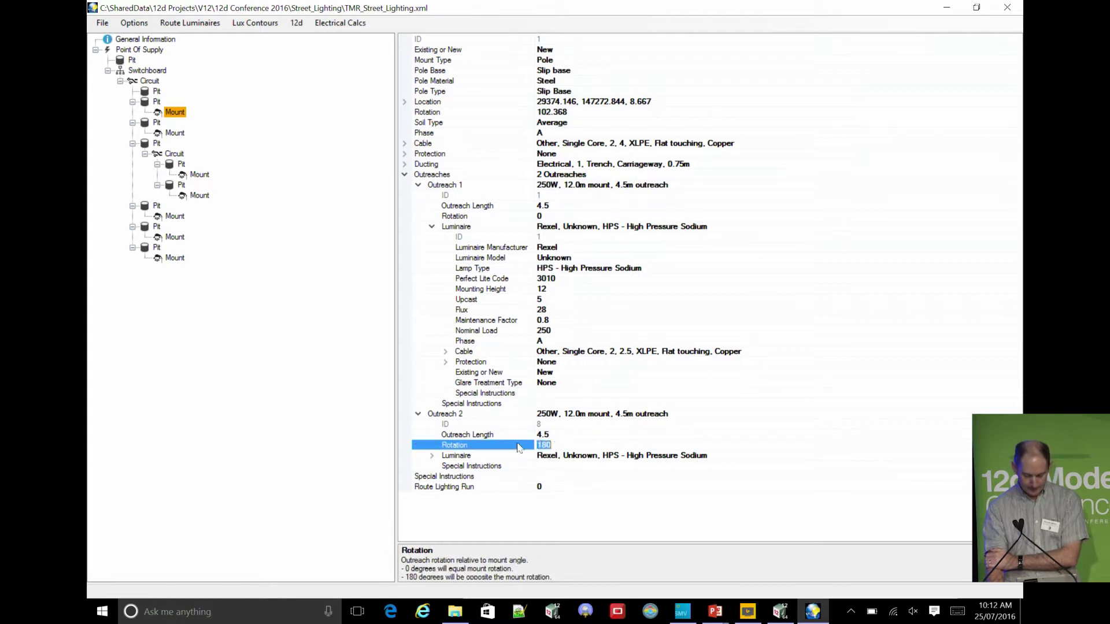
left_click(567, 455)
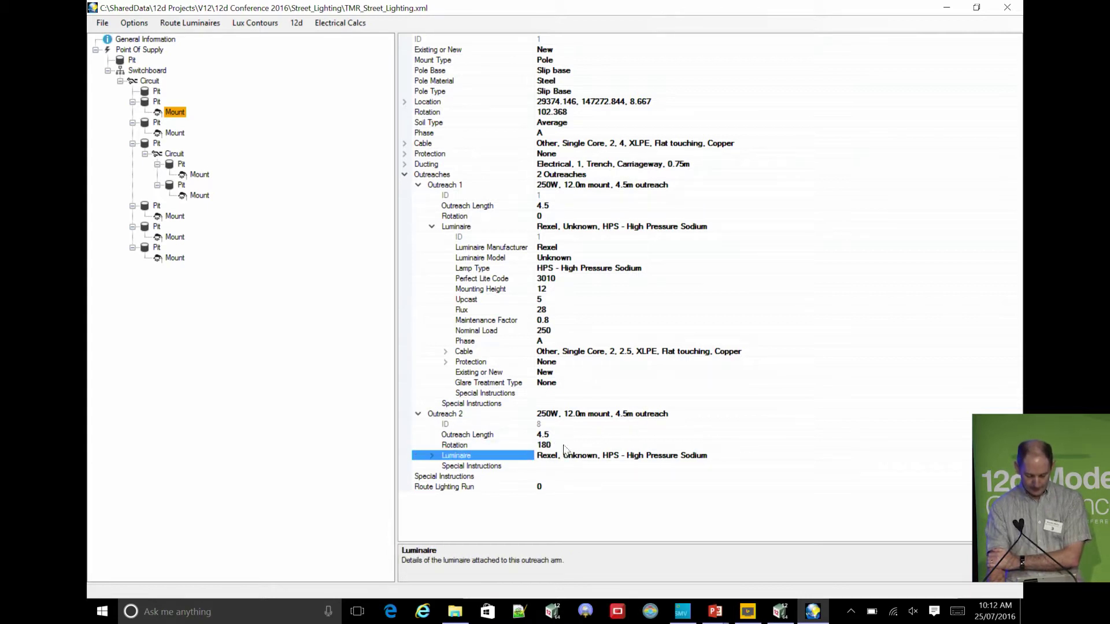
left_click(563, 444)
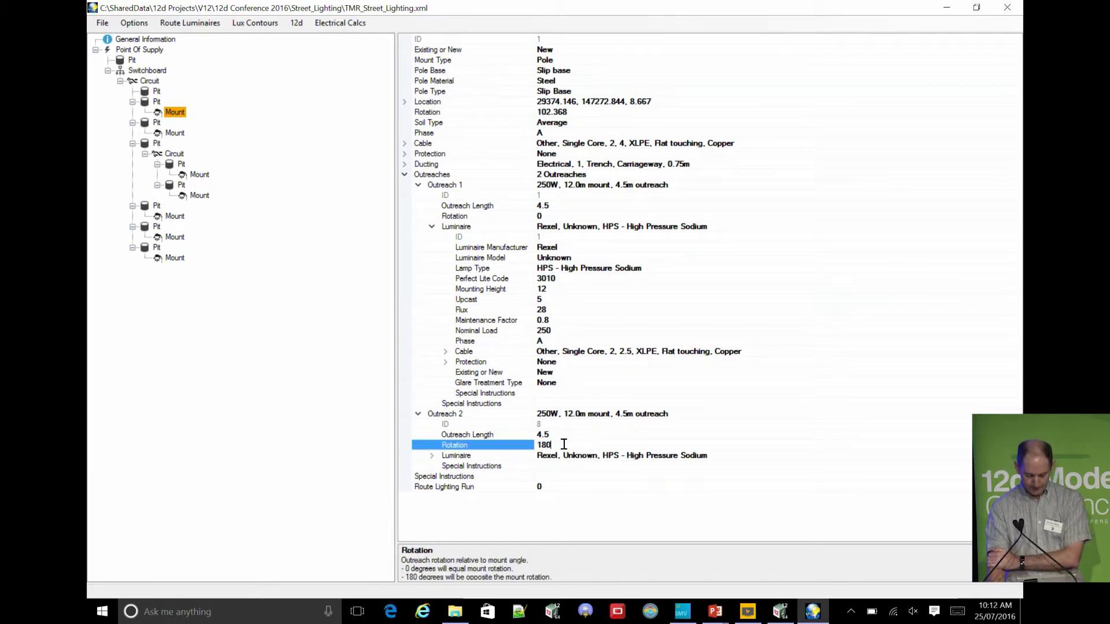
right_click(458, 189)
left_click(485, 198)
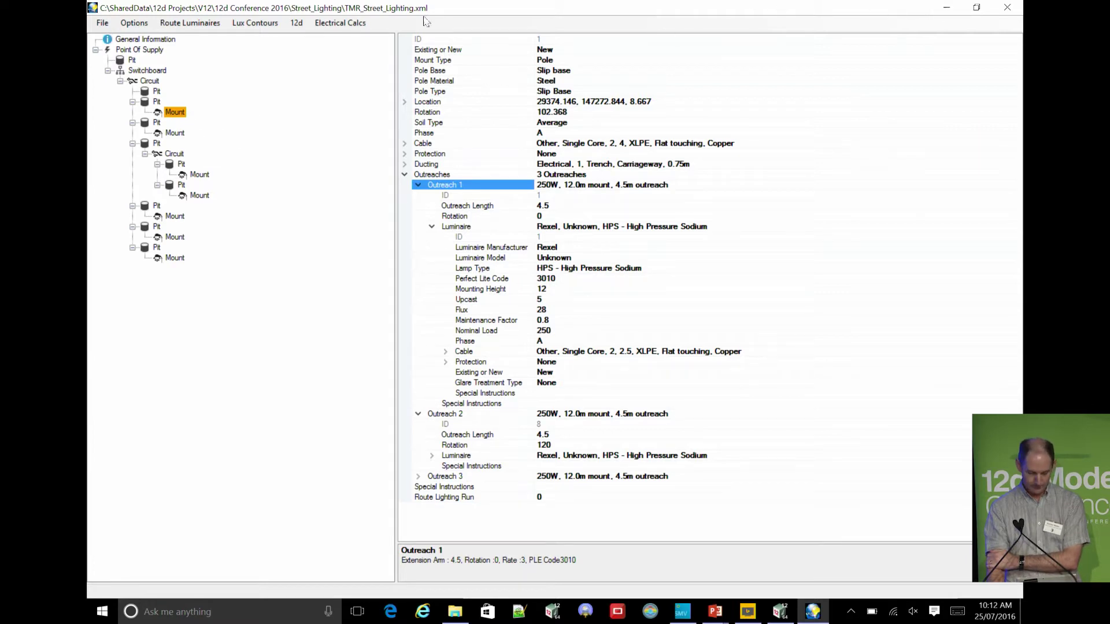
Model the street lights in 12d, saving the changed data first.
left_click(296, 23)
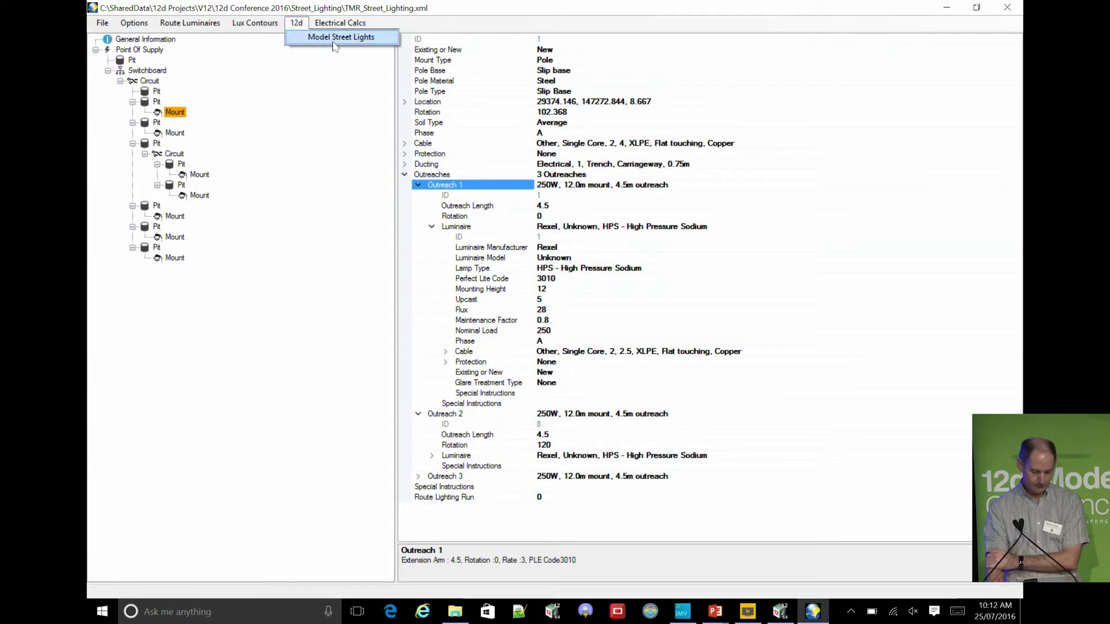
left_click(337, 42)
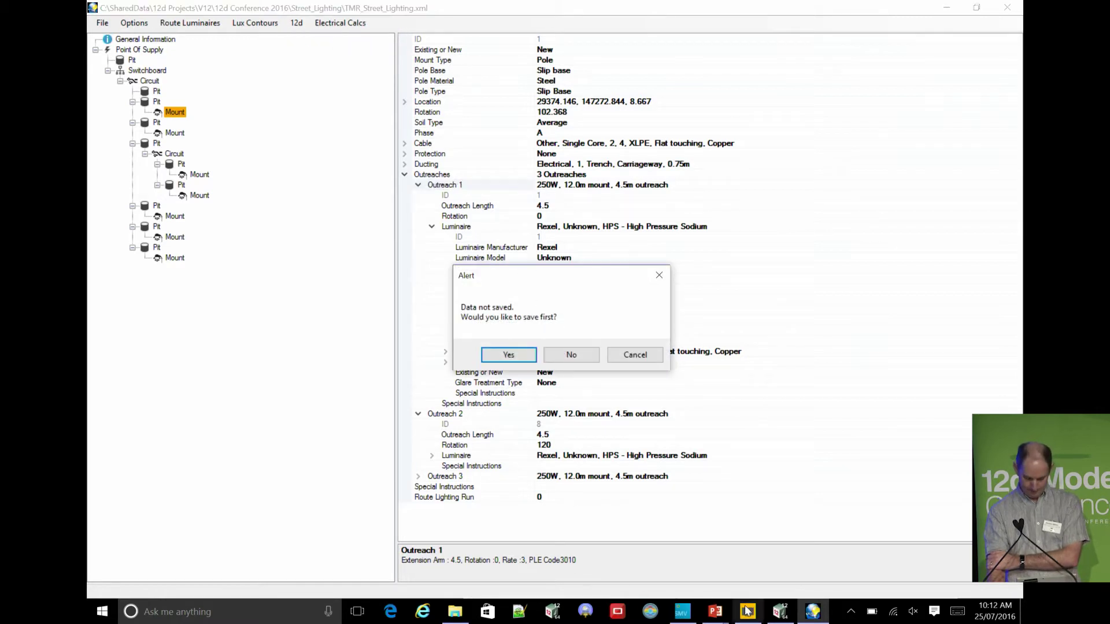
left_click(508, 355)
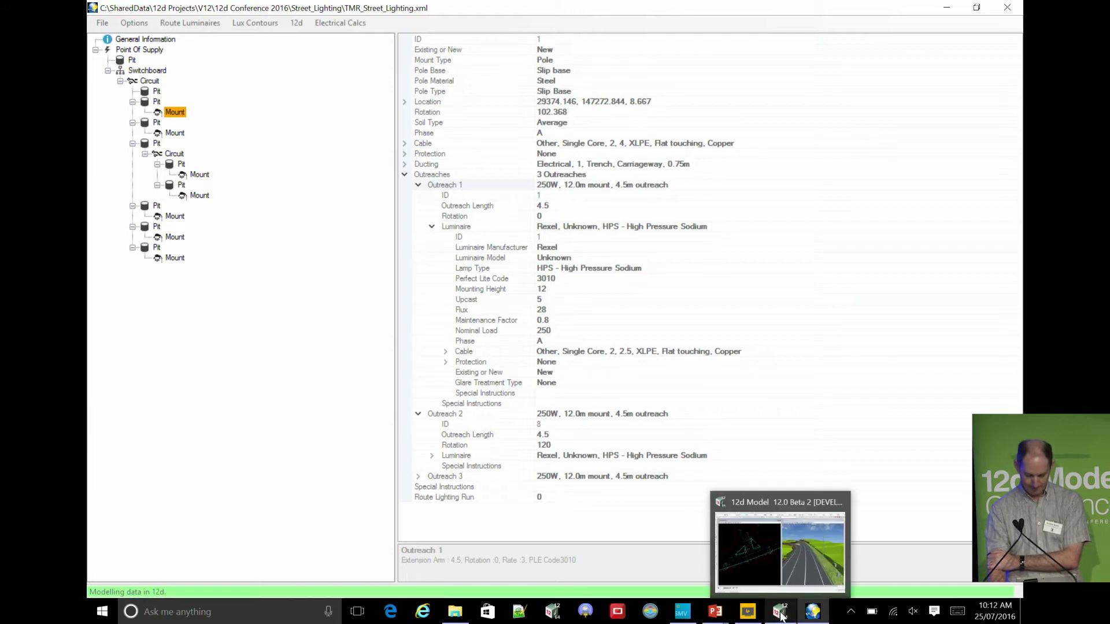
Switch to 12d Model and try to centre and enlarge the perspective view on the head of the nearest remodelled street light.
left_click(781, 616)
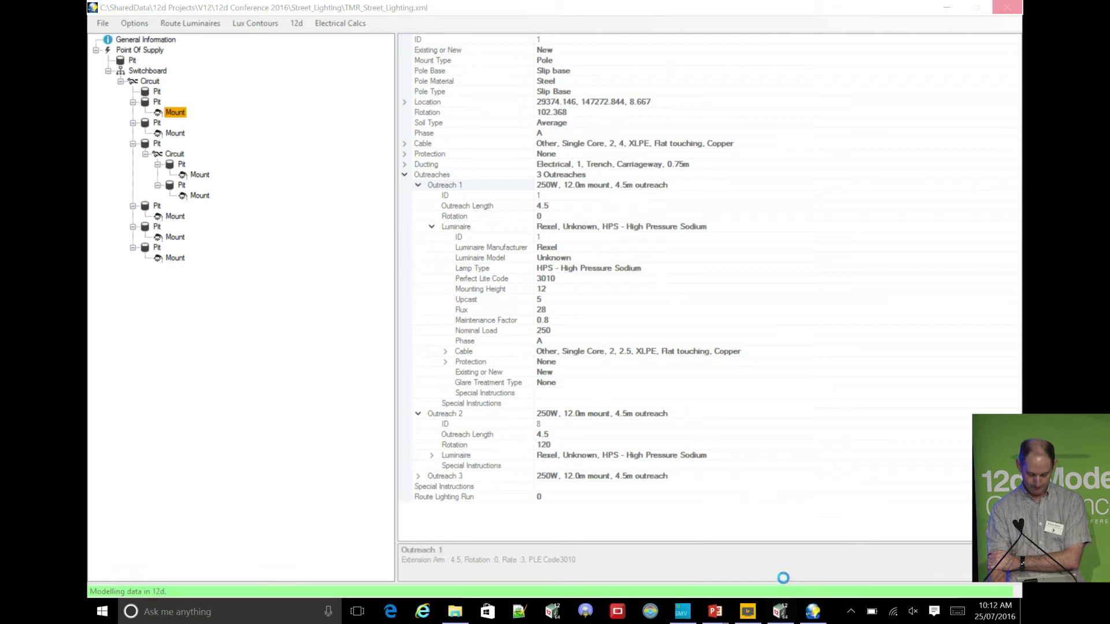
left_click(948, 8)
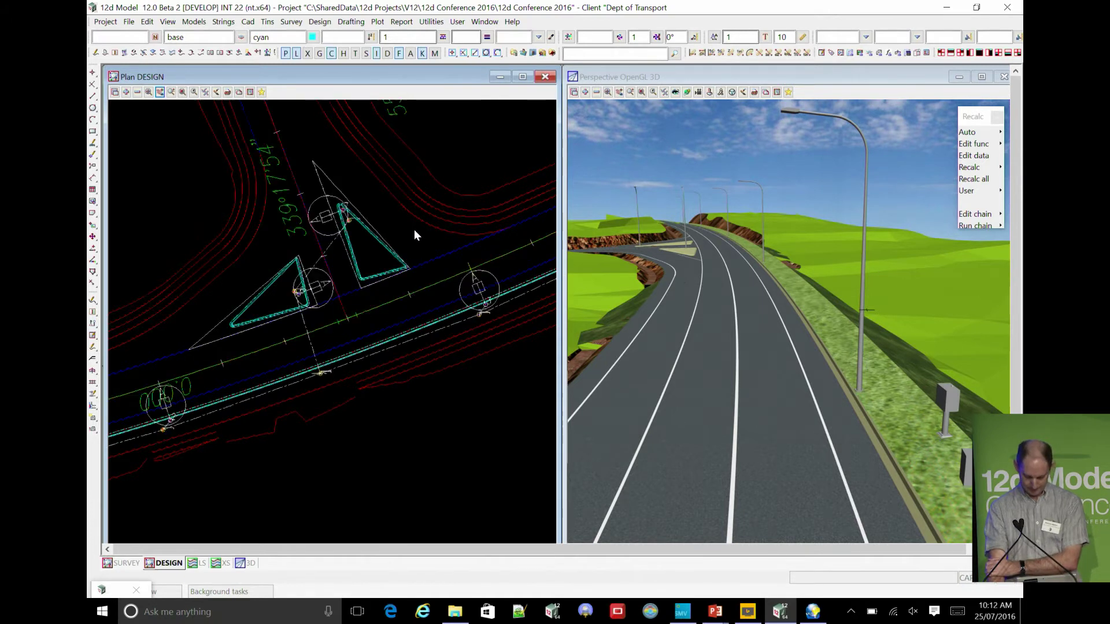
key("p")
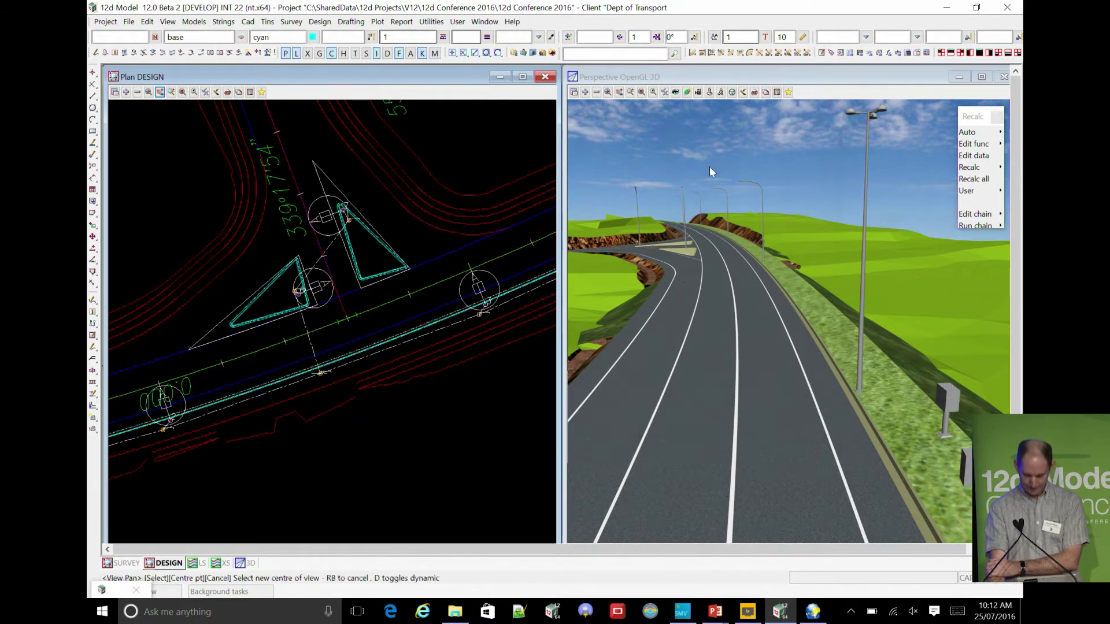
left_click(872, 110)
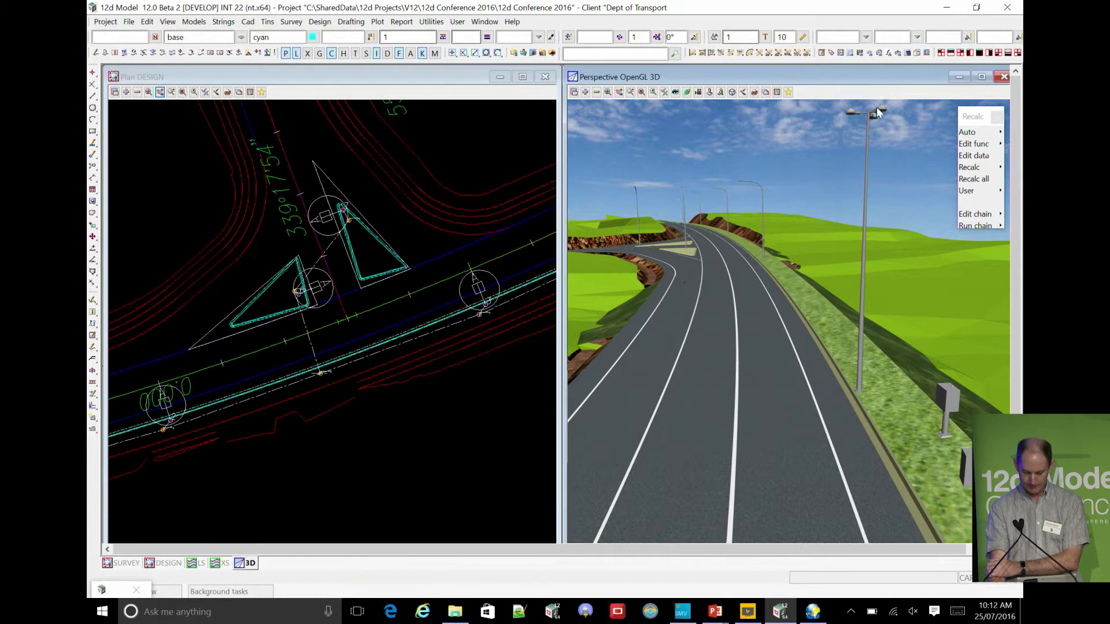
scroll(872, 106, "up", 2)
scroll(872, 106, "up", 4)
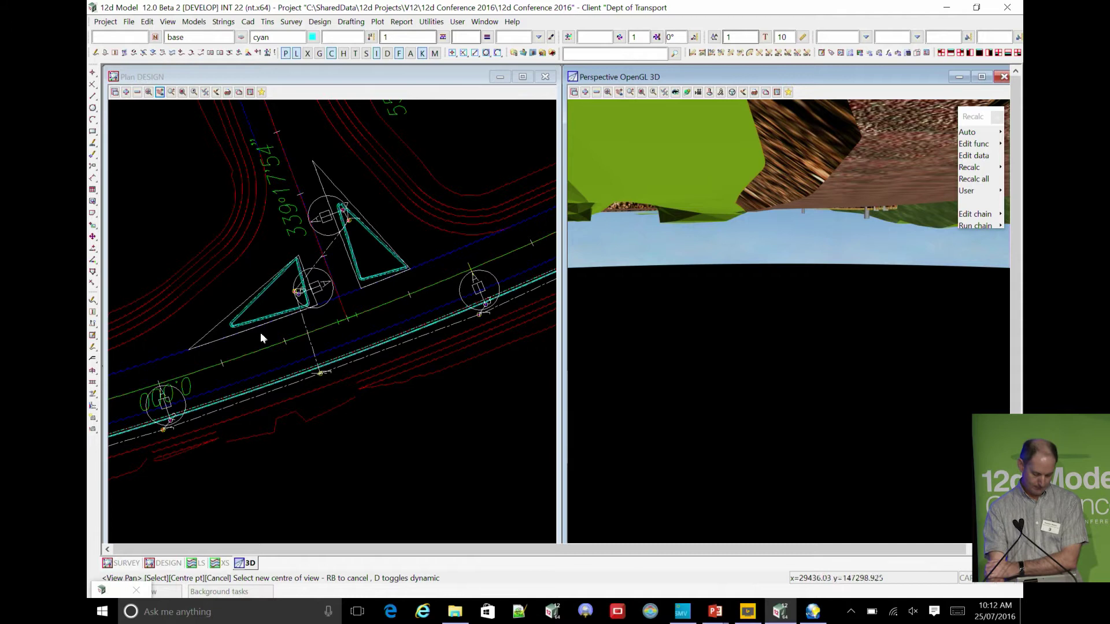
Examine the remodelled three-outreach mount beside the point of supply and switchboard in the DESIGN plan view.
scroll(299, 333, "down", 3)
scroll(174, 369, "up", 5)
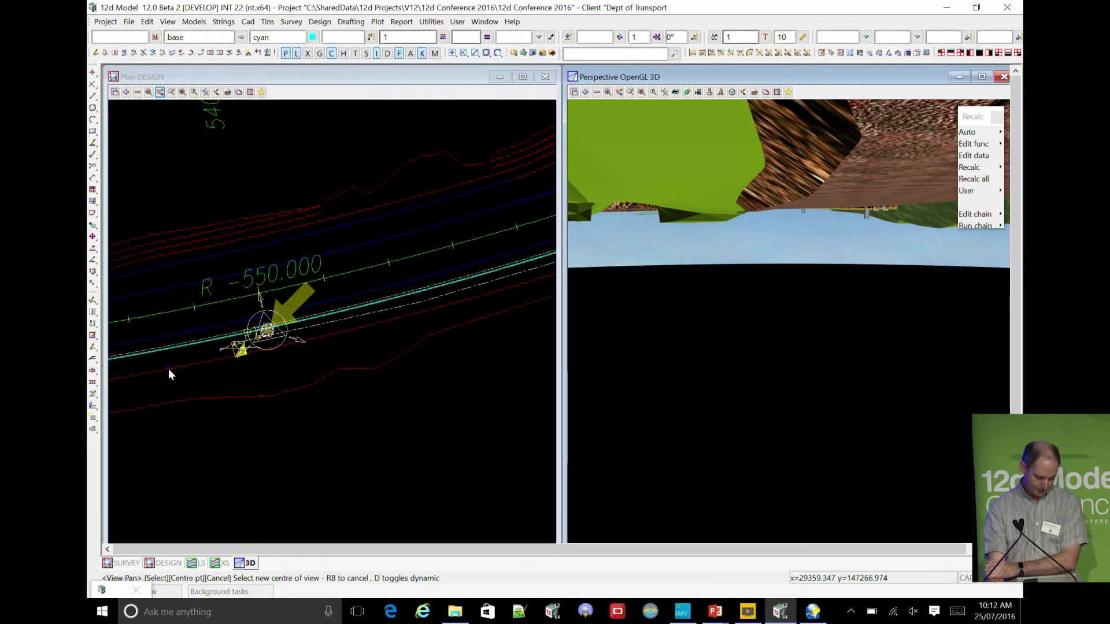
scroll(197, 373, "down", 2)
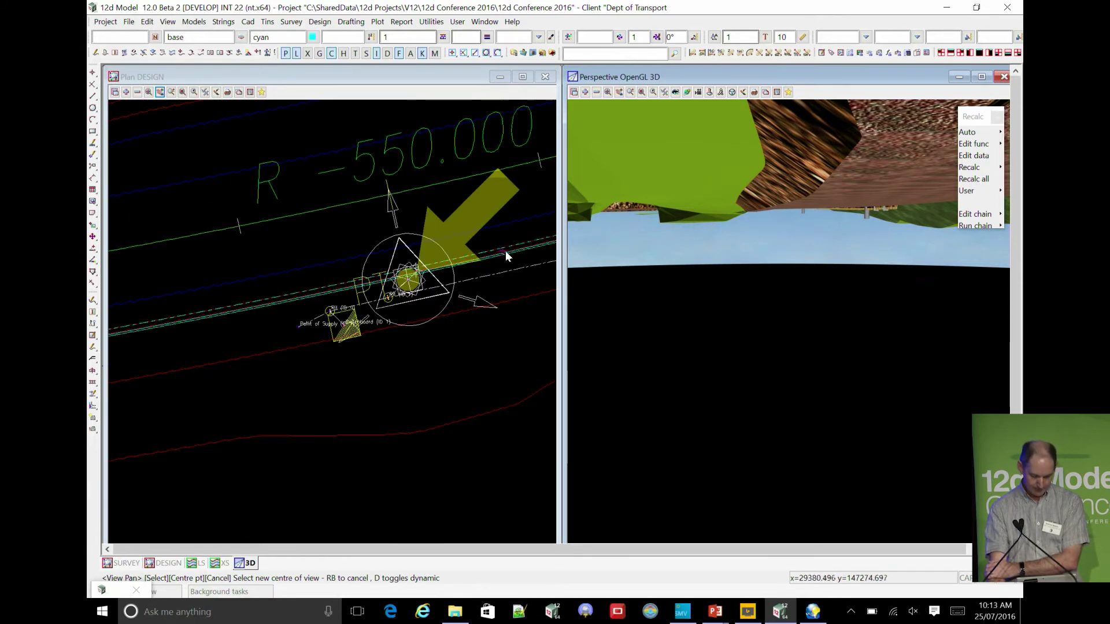
scroll(505, 250, "up", 1)
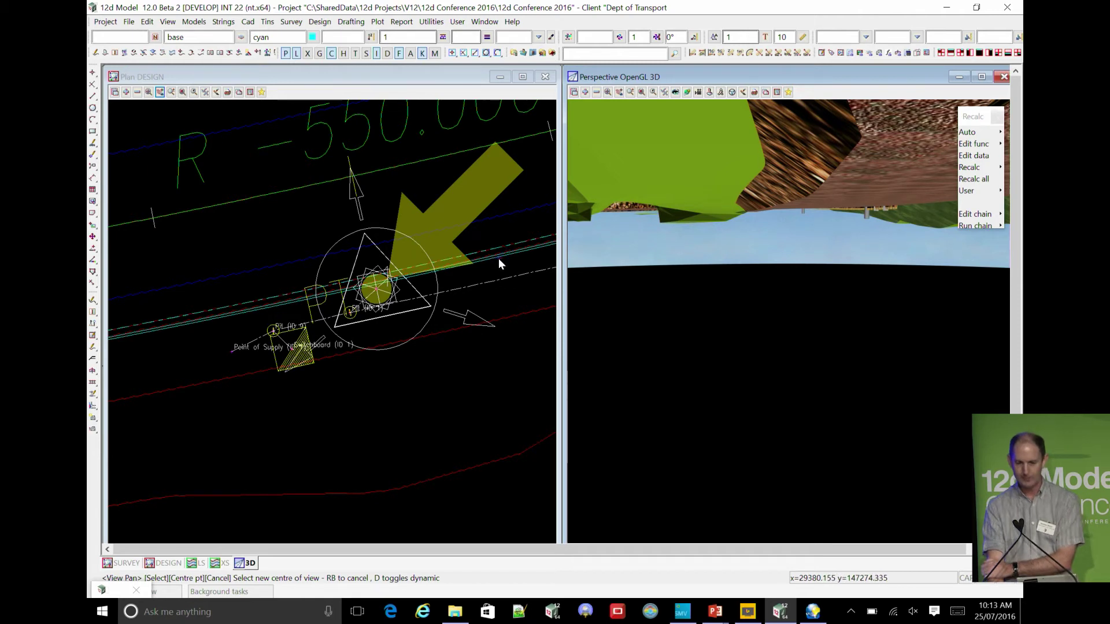
Restore the perspective view to the saved Street Lighting position.
left_click_drag(751, 258, 809, 174)
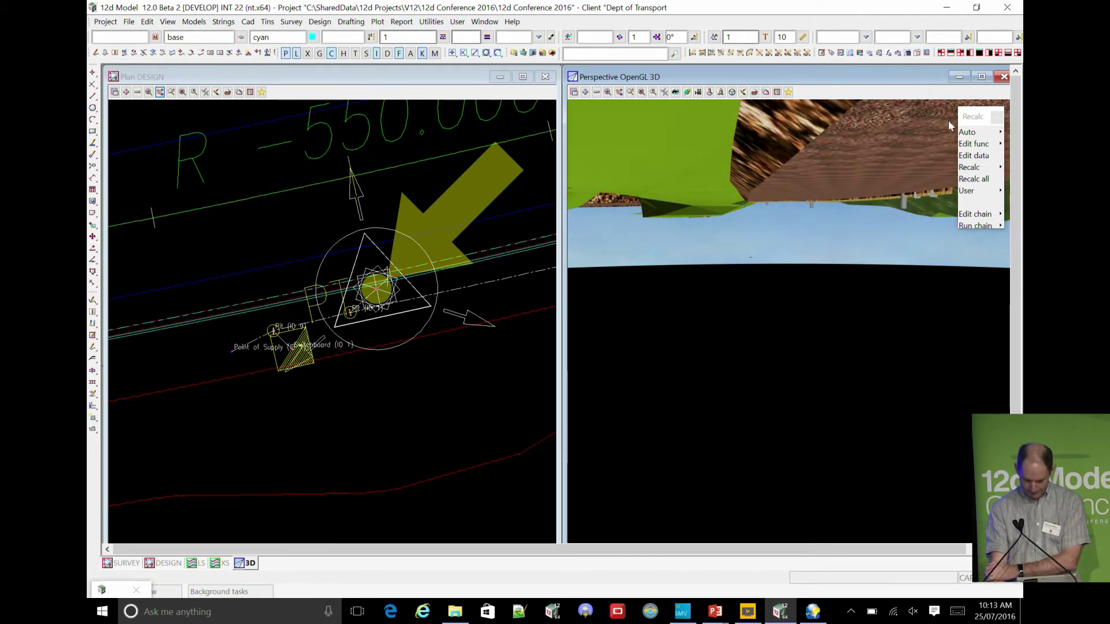
left_click(788, 92)
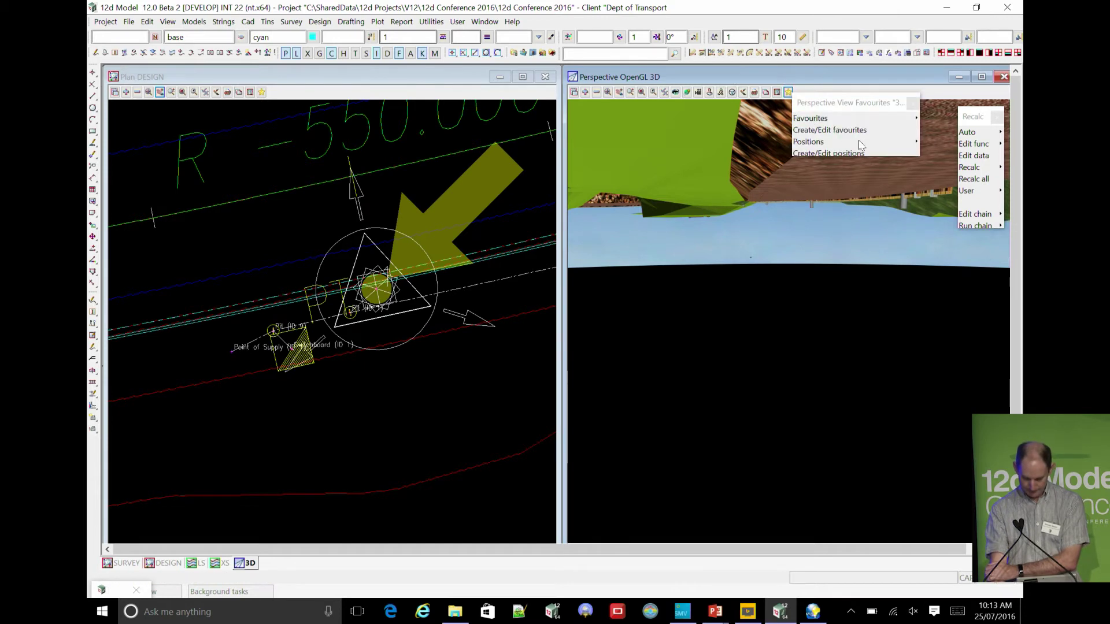
mouse_move(899, 144)
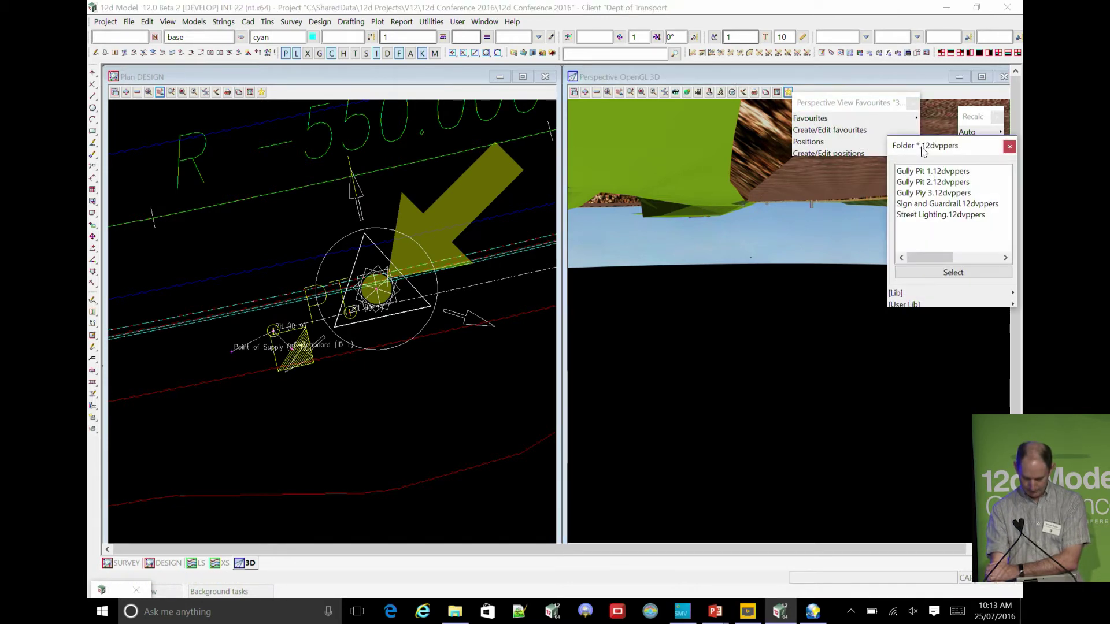
double_click(937, 216)
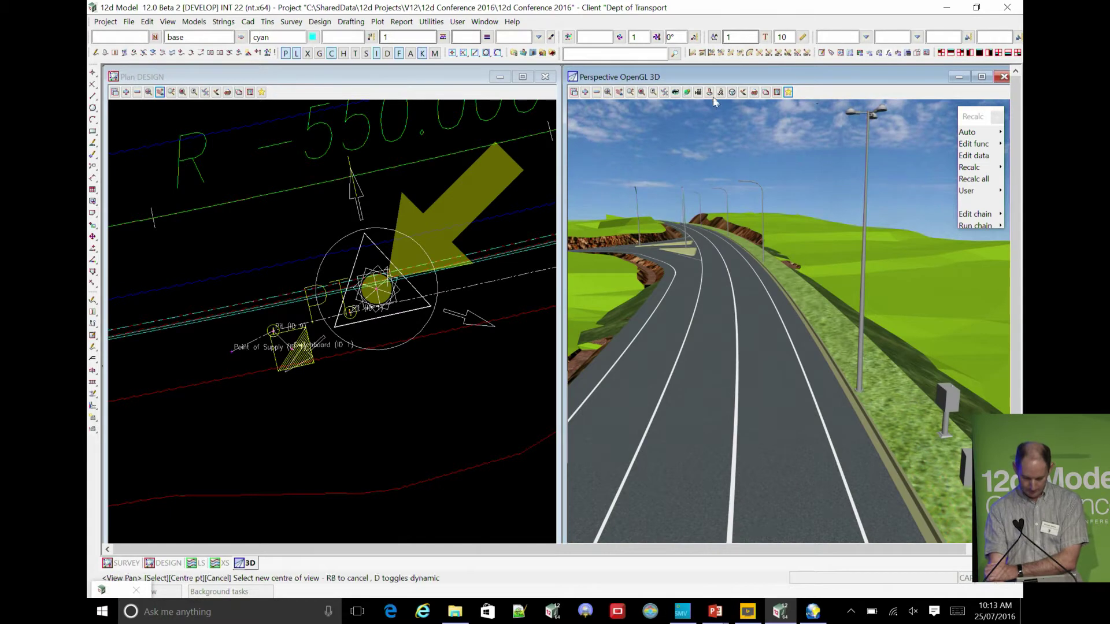
Orbit the perspective camera below the surface to examine the nearest light's footing, pits and underground conduits.
left_click(687, 92)
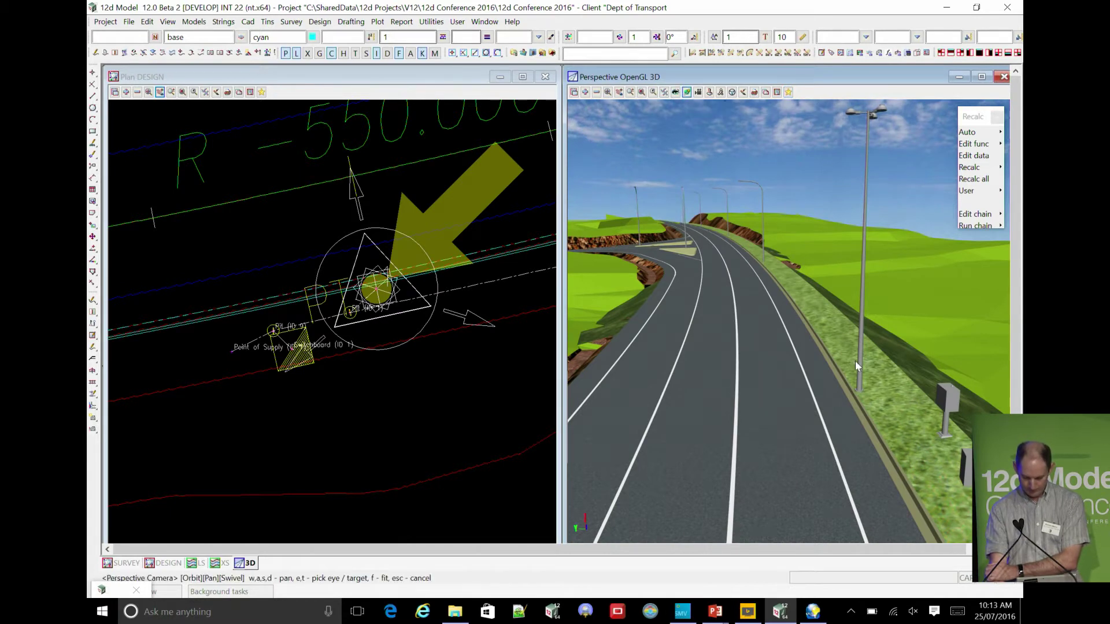
left_click_drag(859, 394, 672, 148)
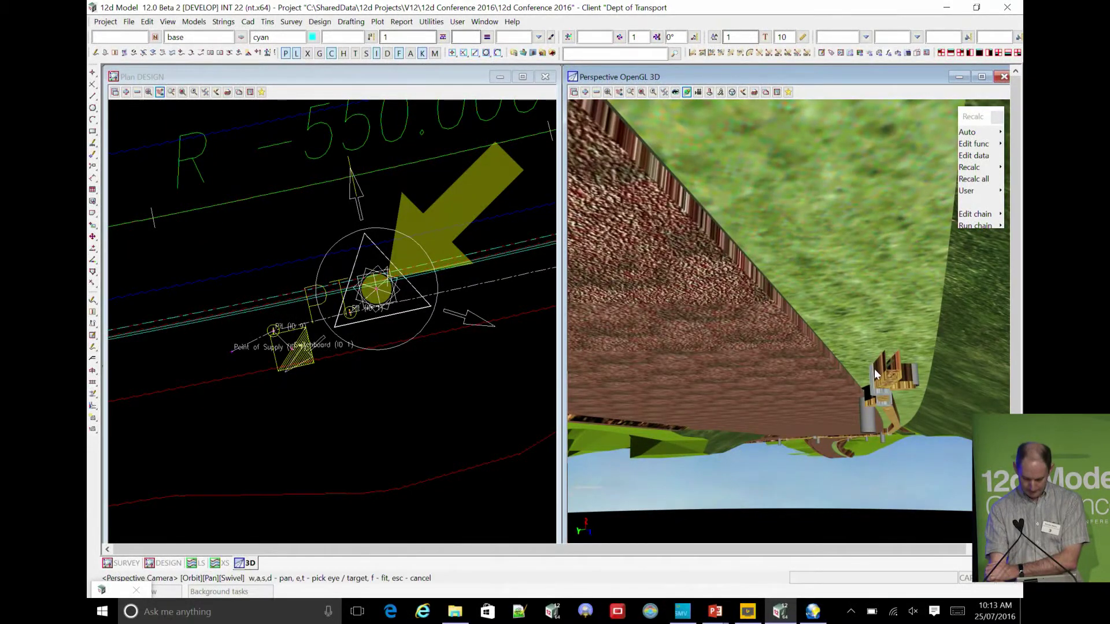
mouse_move(892, 404)
left_mouse_down()
mouse_move(907, 428)
mouse_move(879, 415)
left_mouse_up()
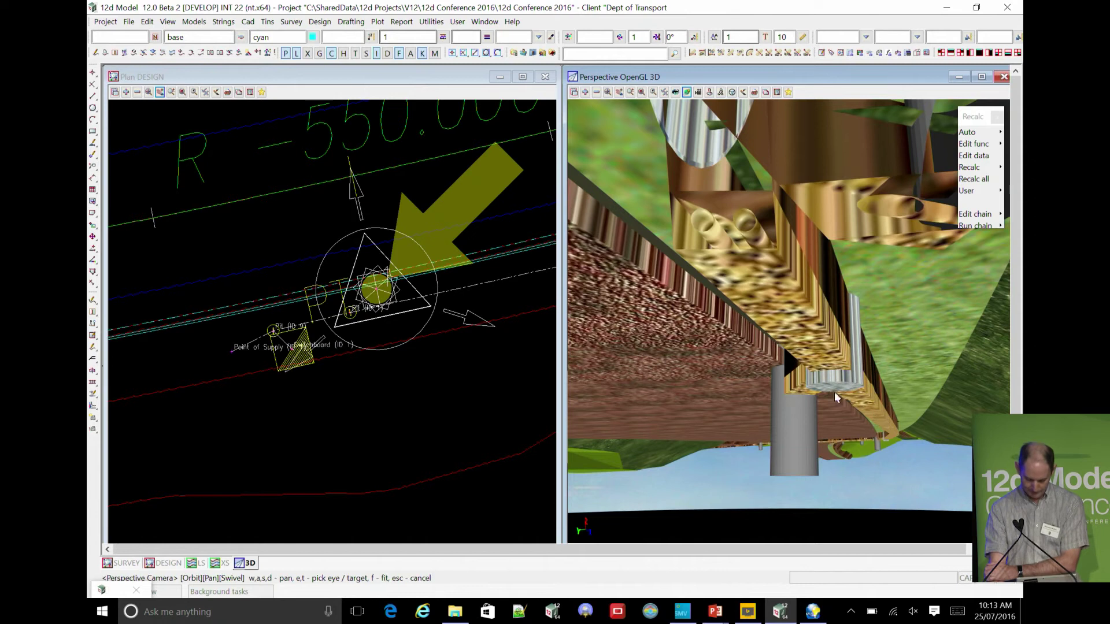
key("d")
key("d")
key("d")
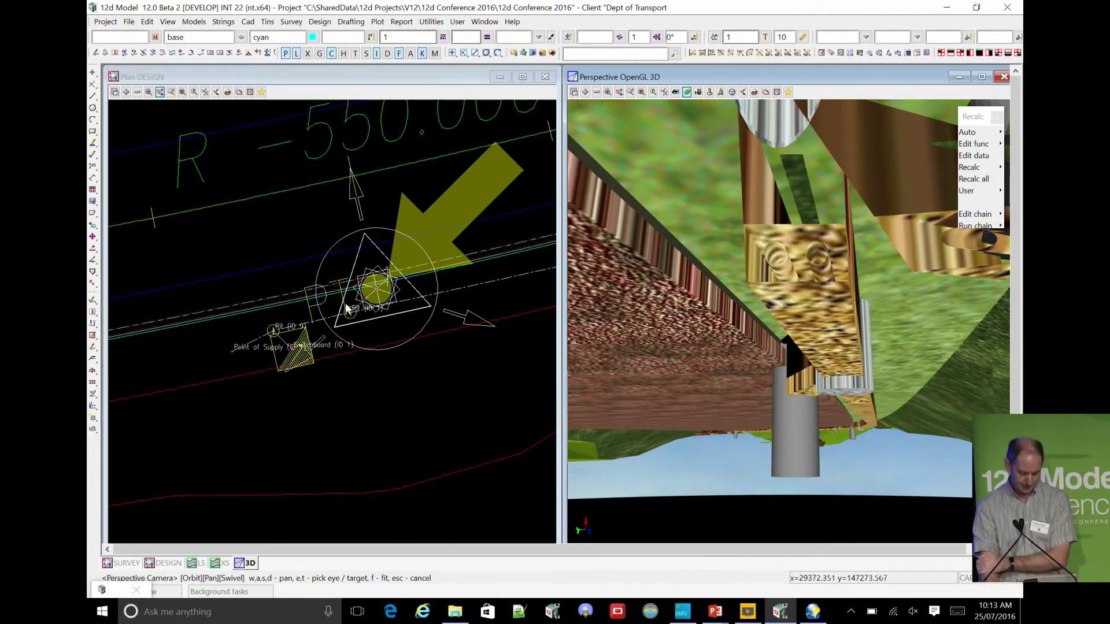
Switch to the TMR Street Lighting editor and restore it to a smaller window so that the 12d plan stays in sight.
left_click(780, 614)
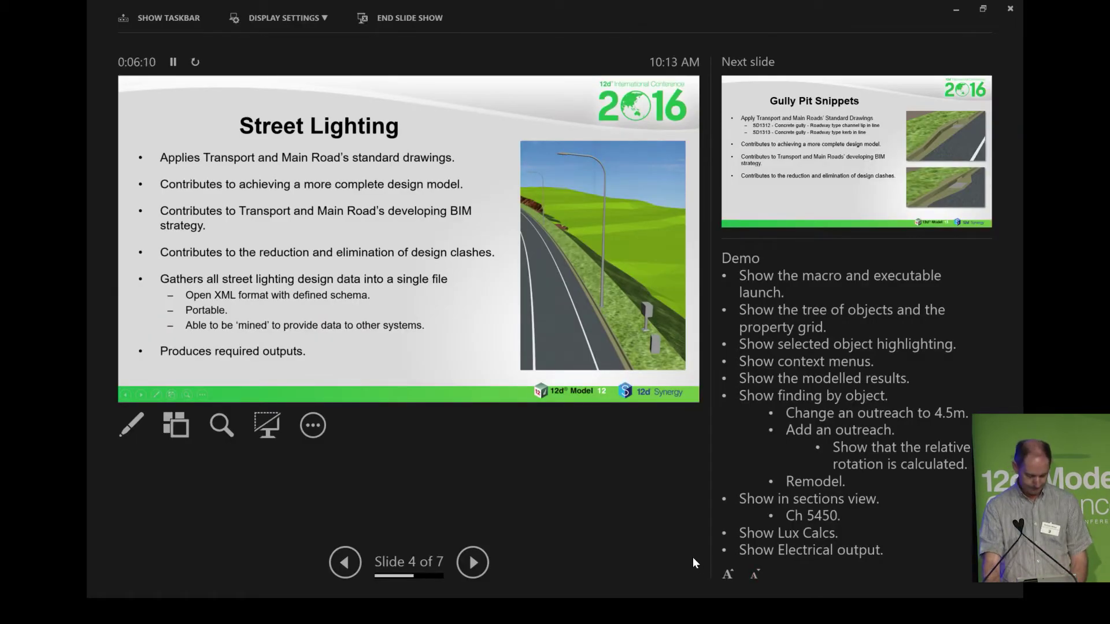
key("alt+Tab")
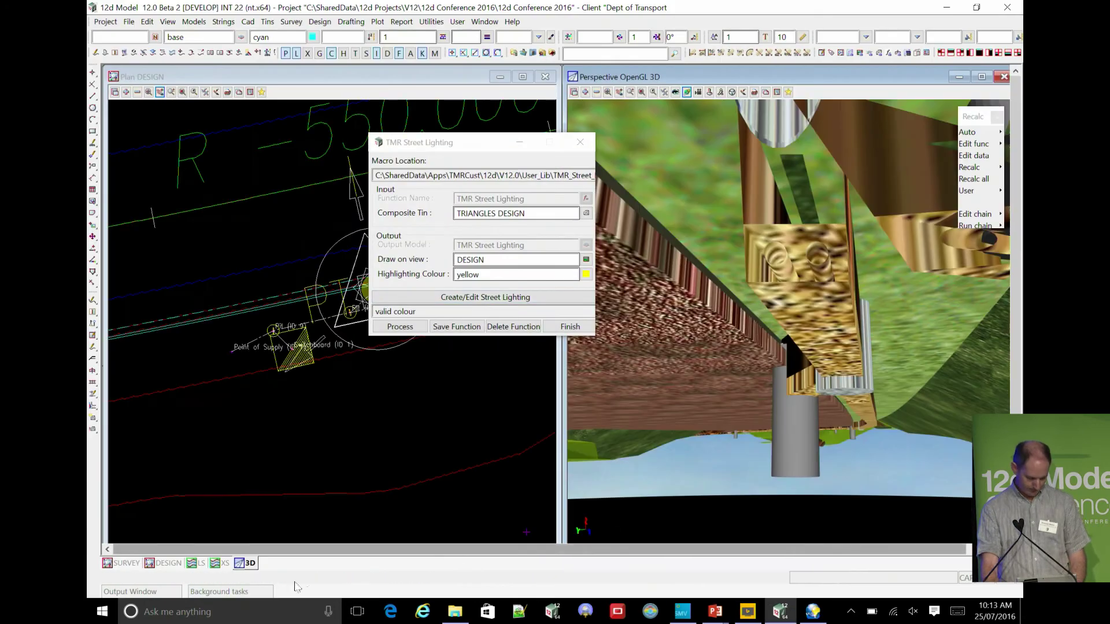
left_click(813, 612)
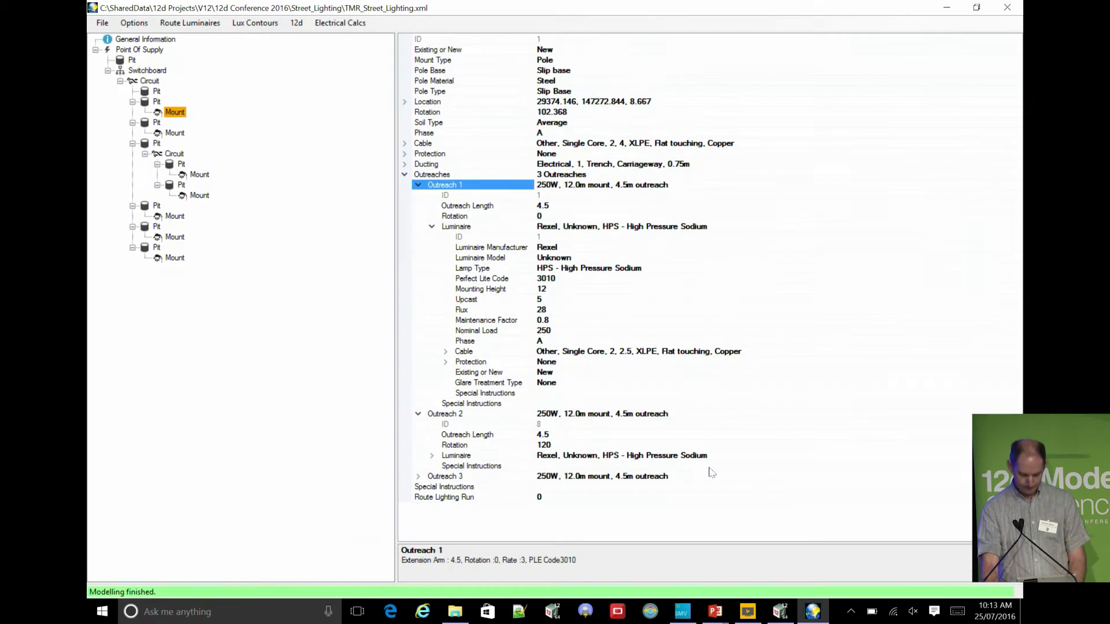
left_click(977, 7)
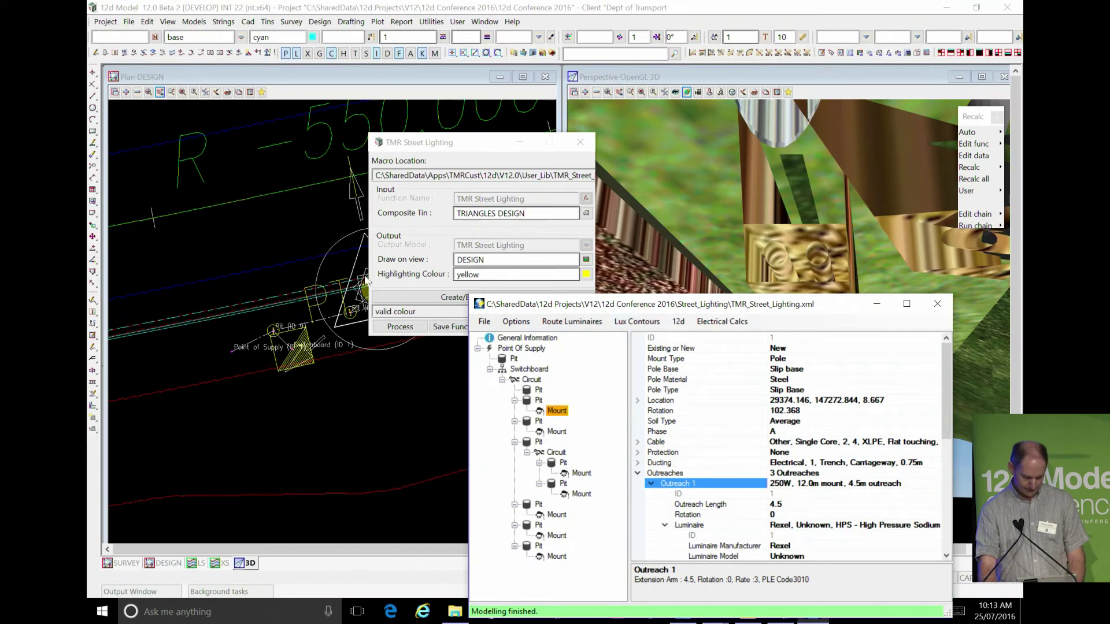
Find the mount of the luminaire on the lower triangular island with Find From 12d Object, picking the luminaire in the plan.
scroll(239, 311, "down", 5)
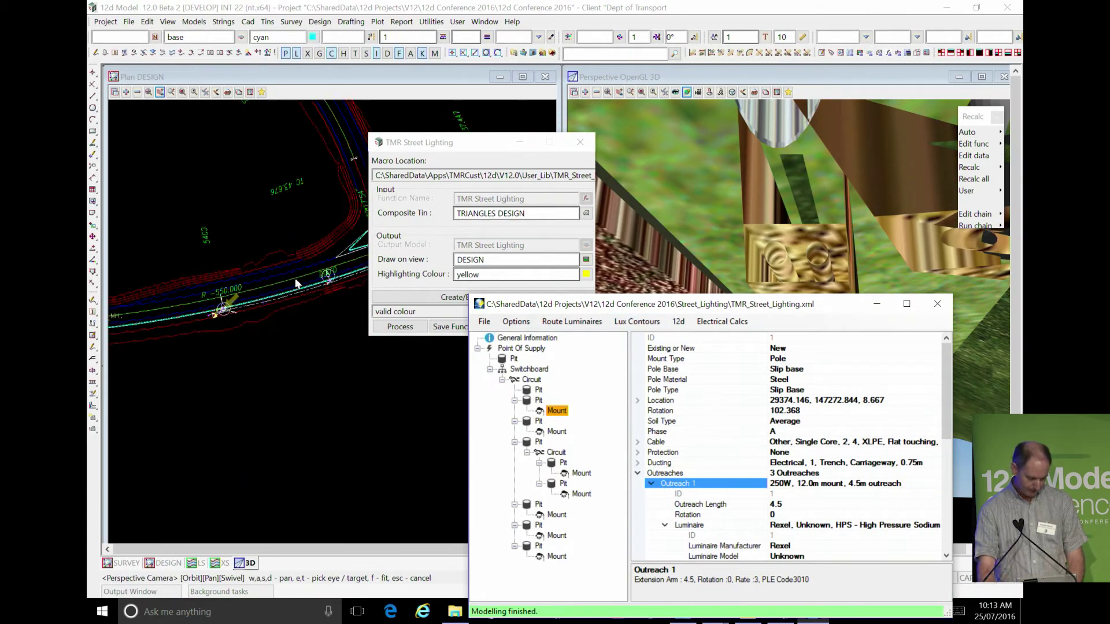
scroll(307, 269, "down", 1)
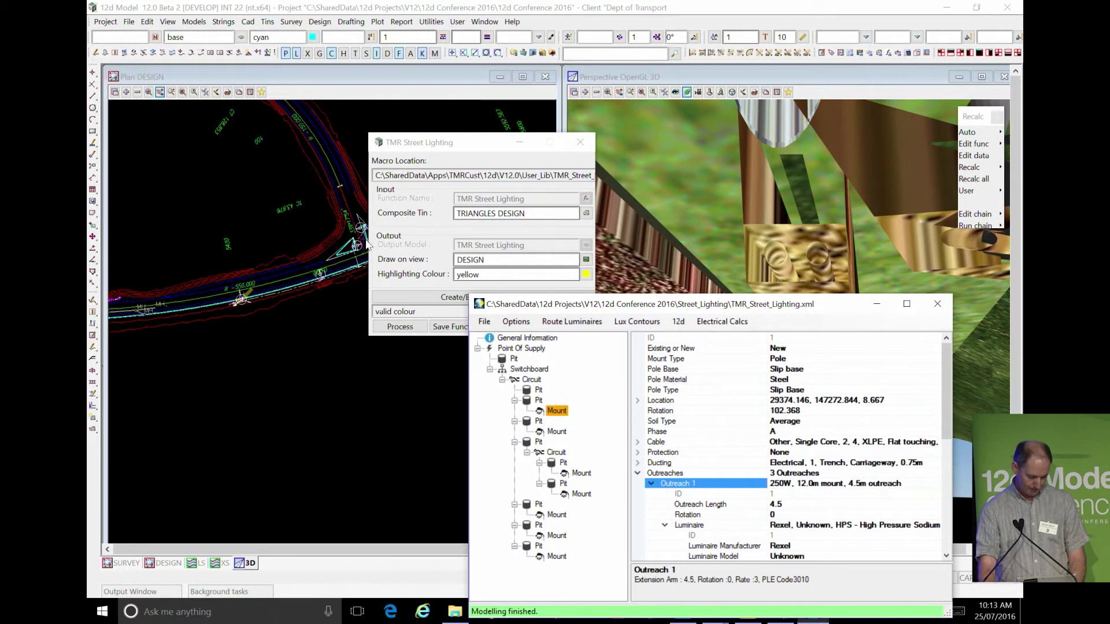
scroll(360, 241, "up", 4)
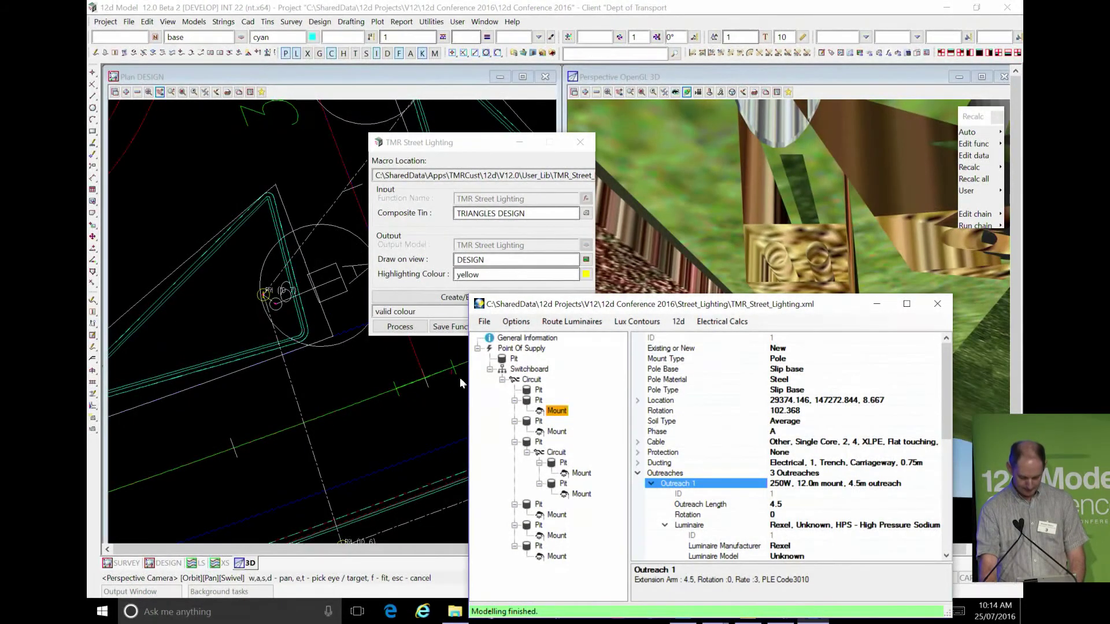
right_click(532, 379)
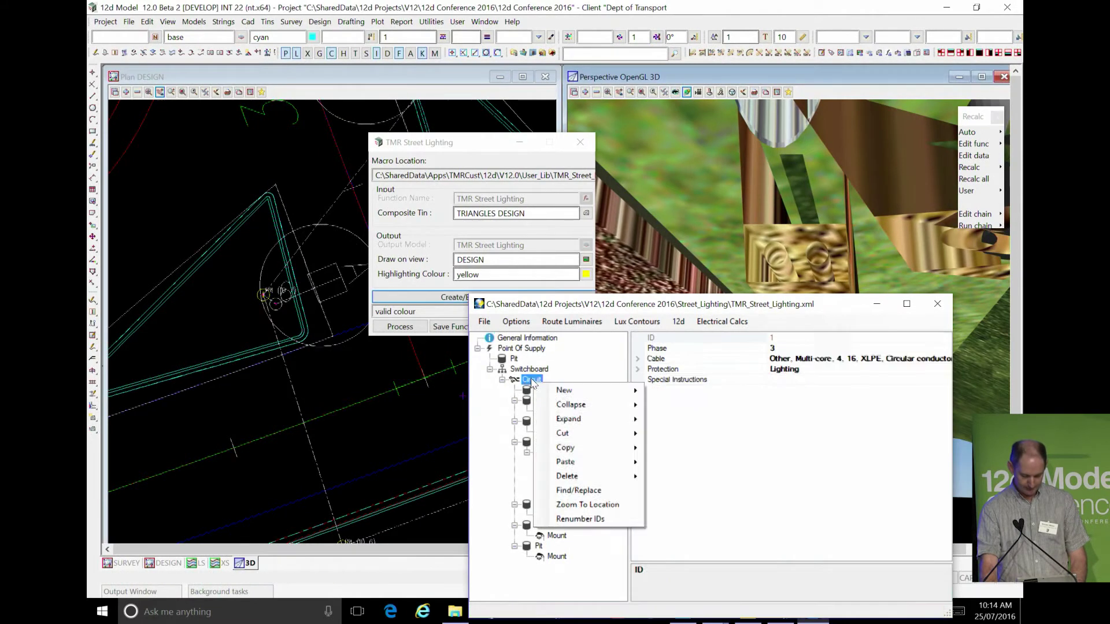
left_click(578, 490)
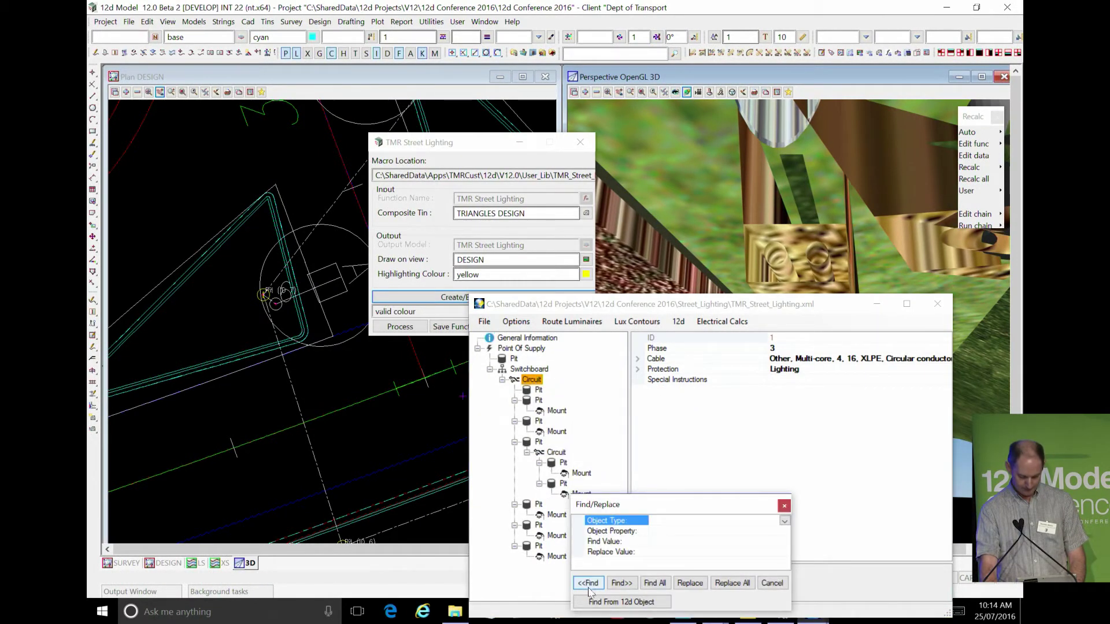
left_click(606, 602)
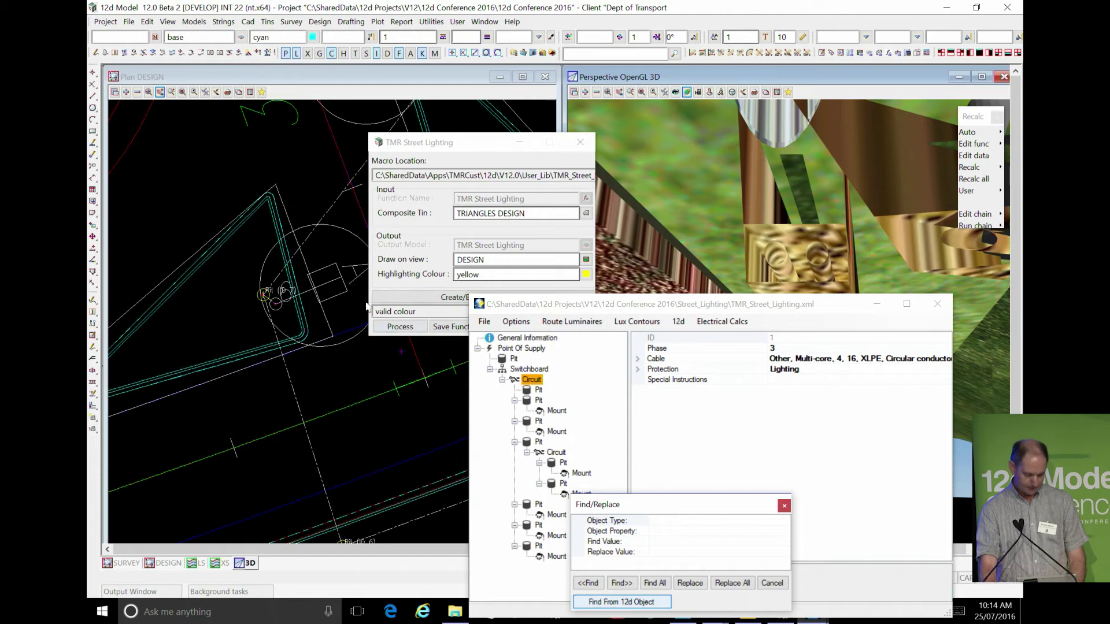
left_click(276, 306)
right_click(278, 307)
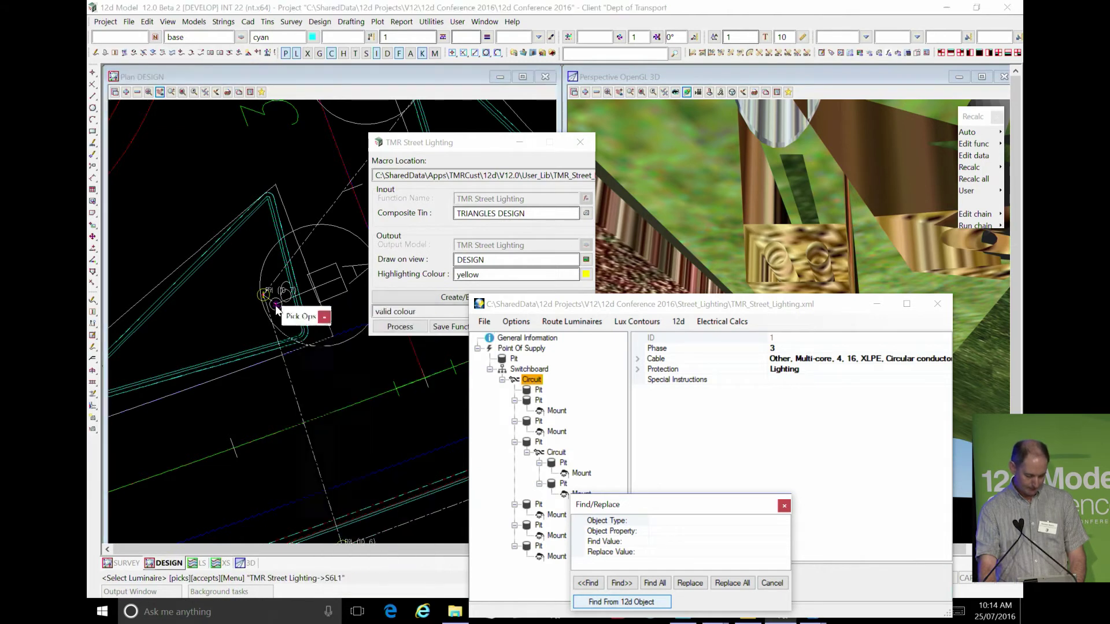
left_click(293, 333)
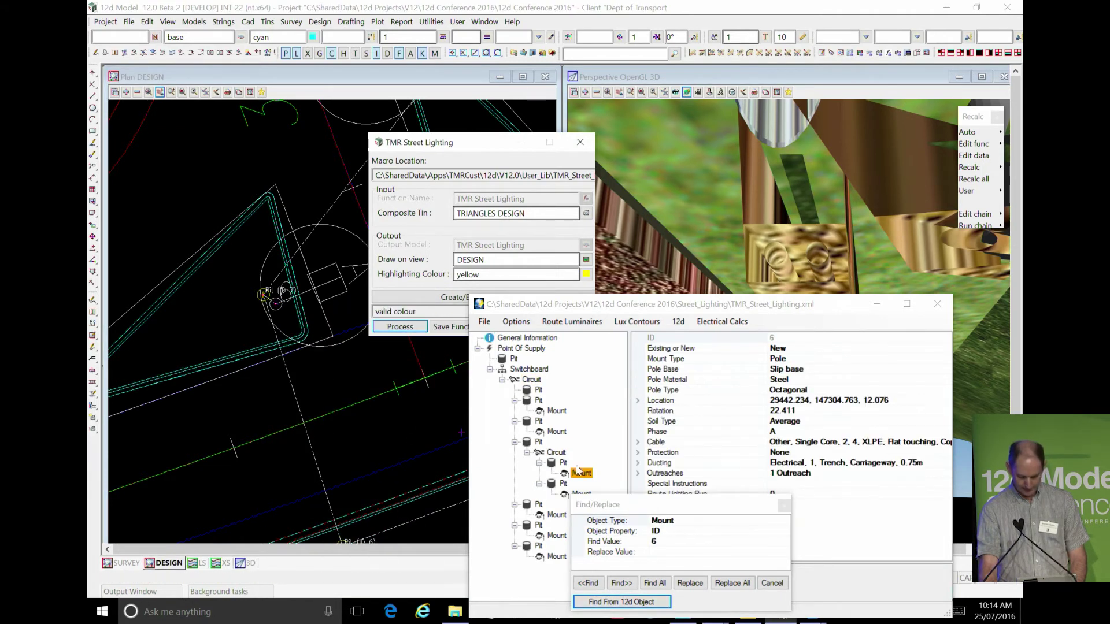
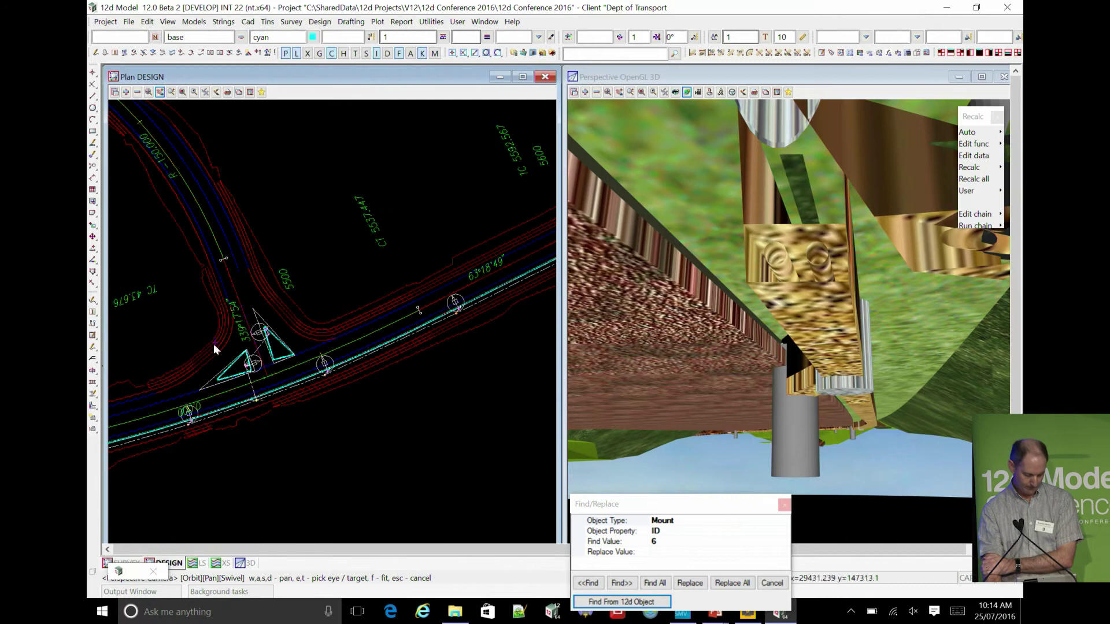
Check which street lighting models can be added to the DESIGN plan view, without adding any.
right_click(126, 94)
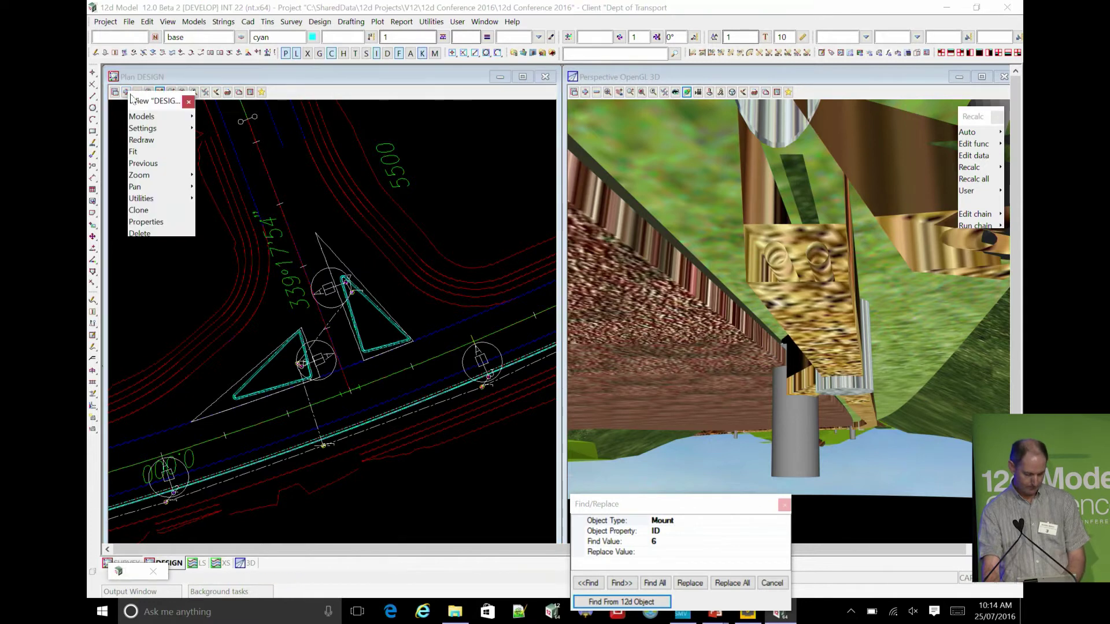
left_click(189, 101)
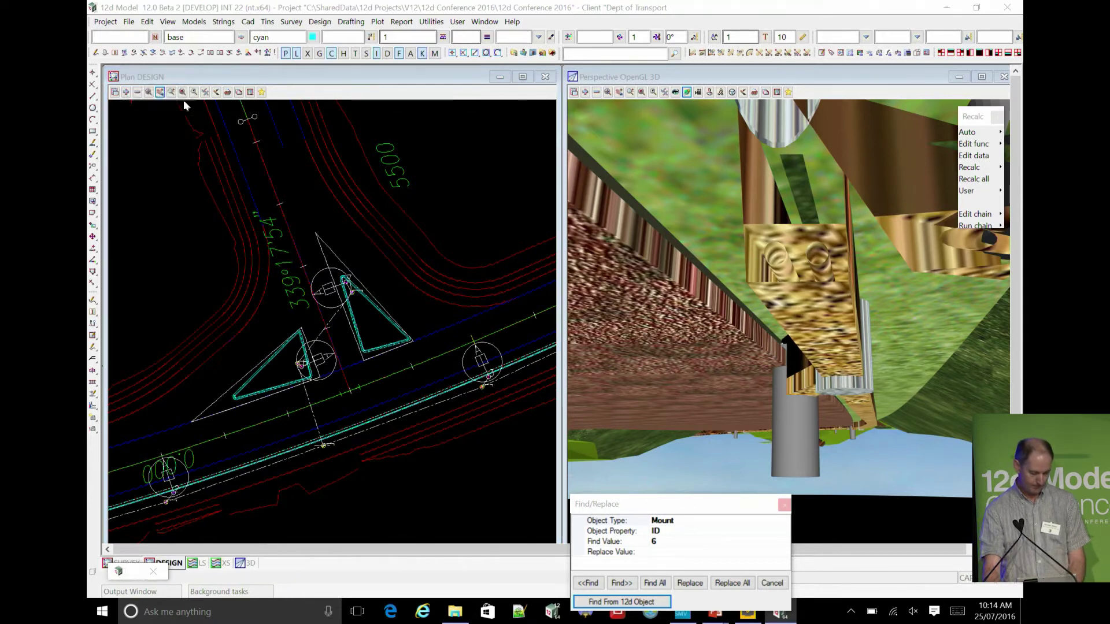
left_click(133, 93)
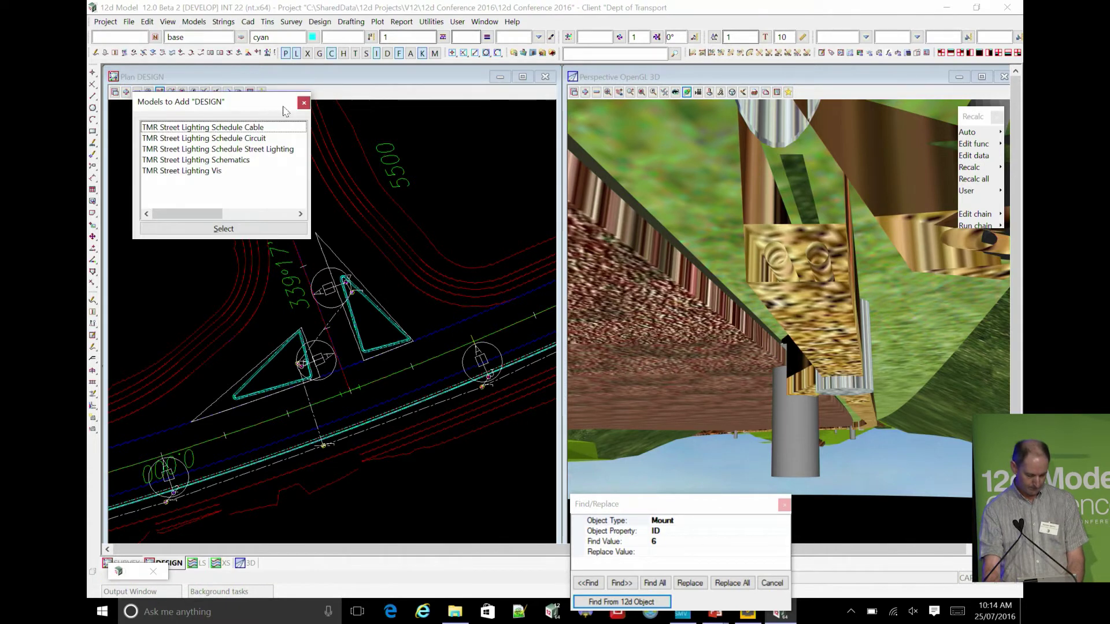
left_click(304, 103)
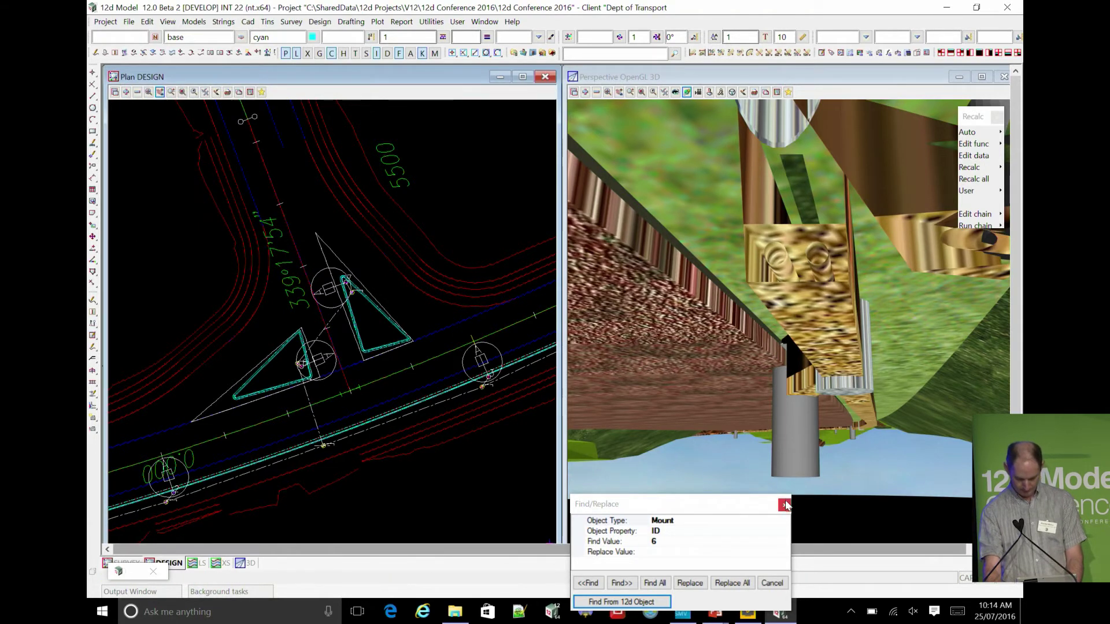
Close the Find/Replace dialog and switch to the PowerPoint presenter view with the demo notes.
left_click(785, 506)
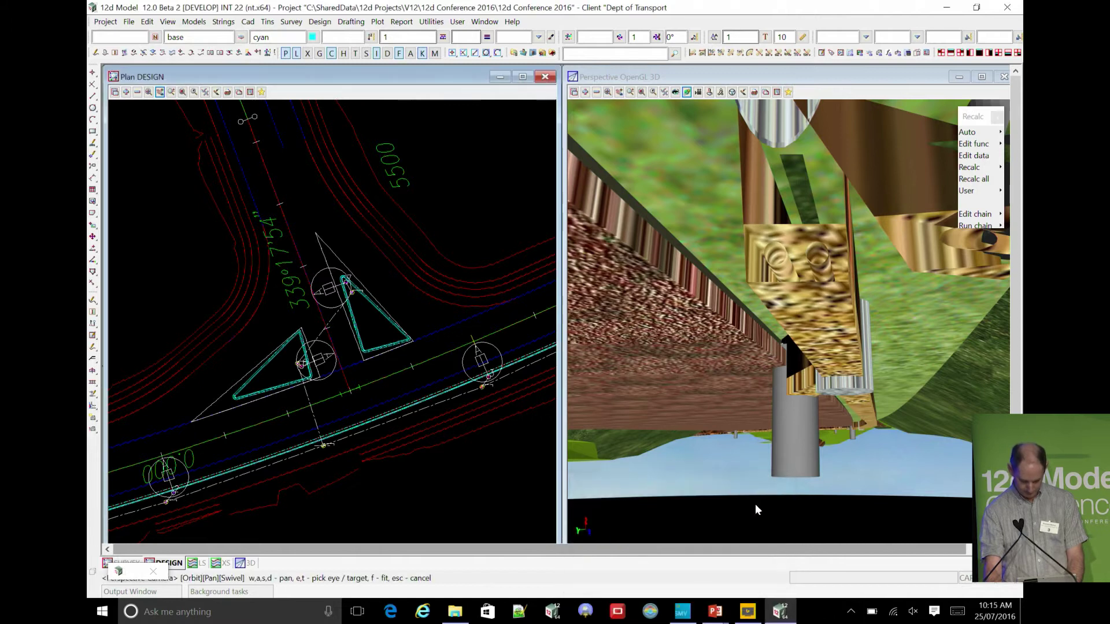
left_click(747, 611)
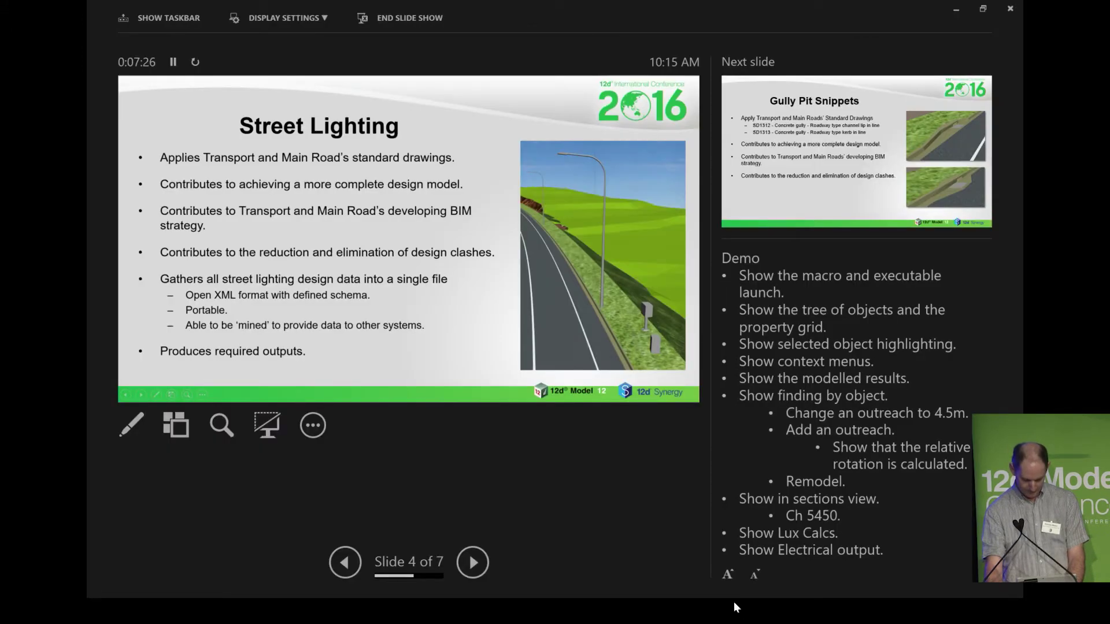
Switch back to 12d, close the TMR Street Lighting macro panel, and load TMR_Street_Lighting.xml in the street lighting editor.
key("alt+Tab")
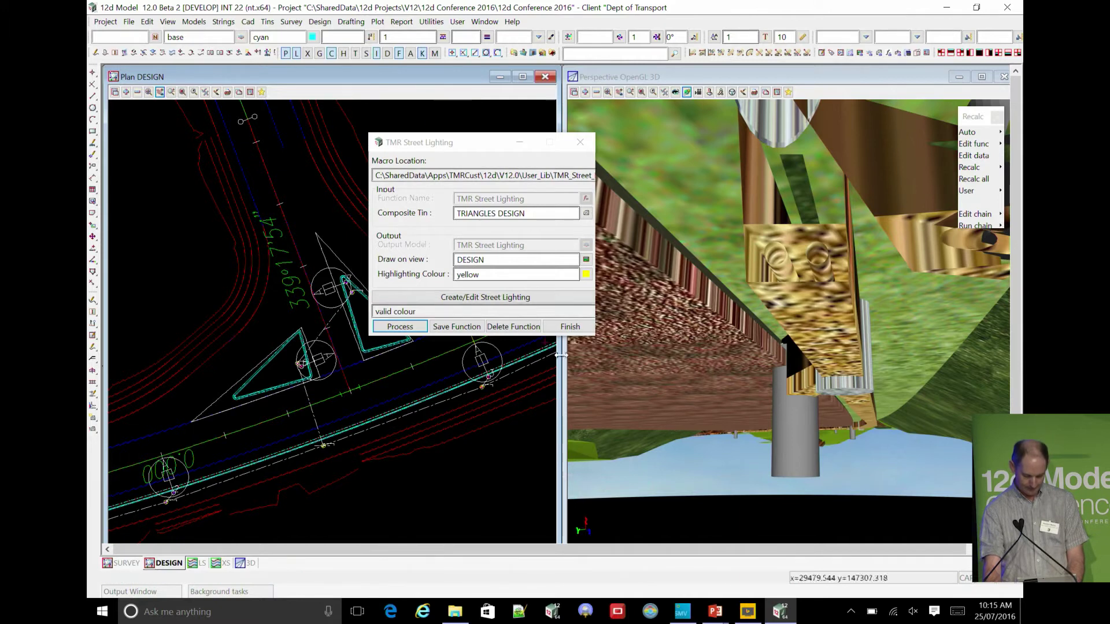
left_click(570, 327)
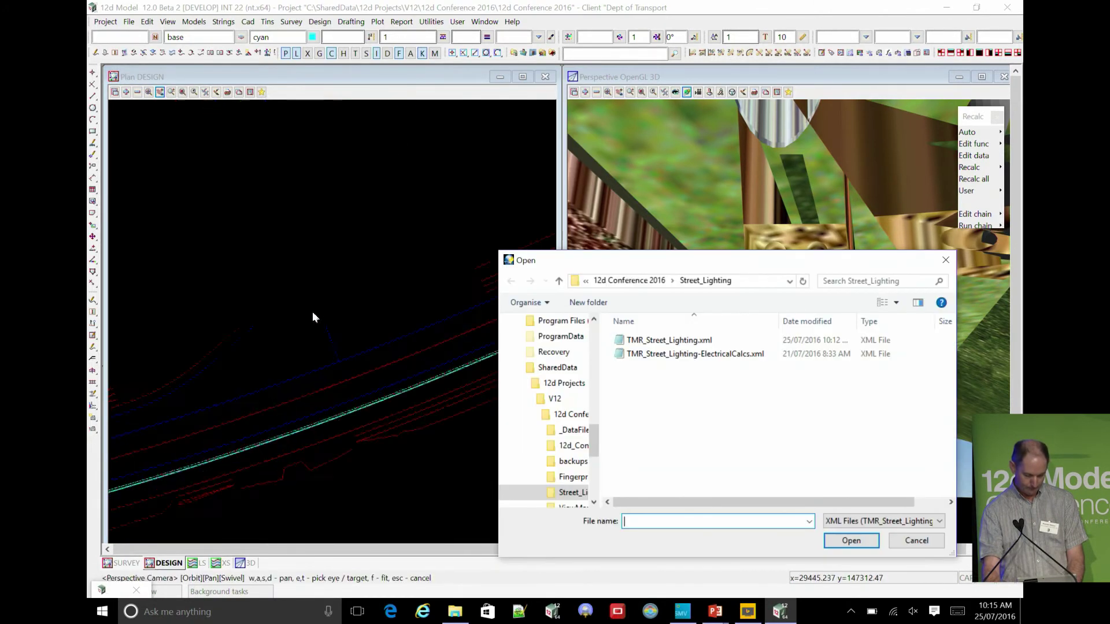
double_click(672, 355)
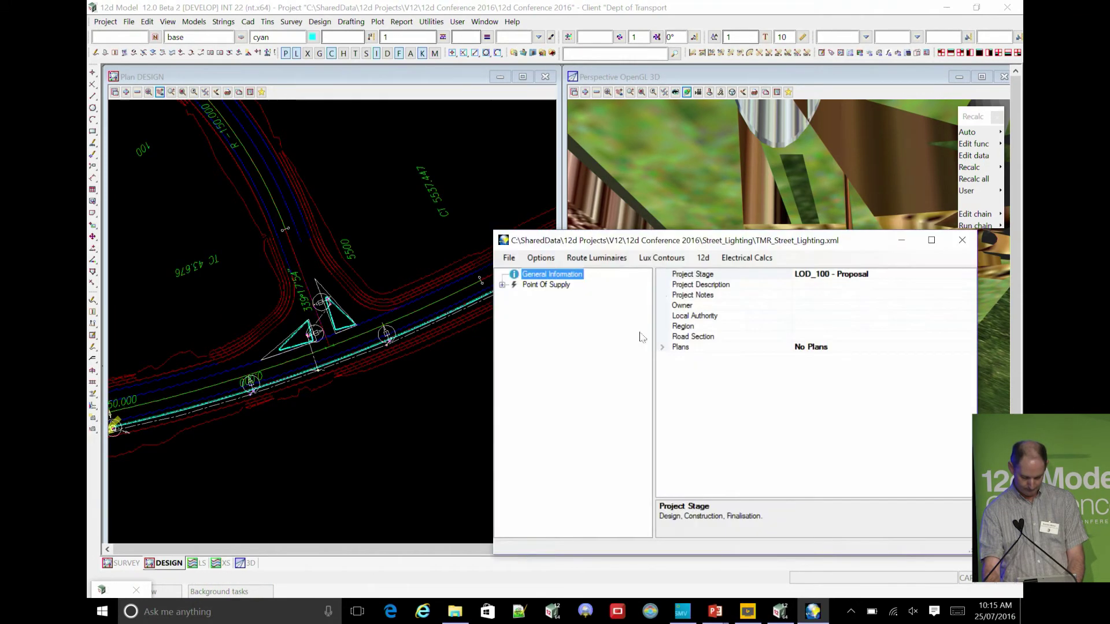
Generate lux contours at a calculation grid interval of 2 for the luminaires boxed around the intersection, and minimise the editor.
left_click(661, 257)
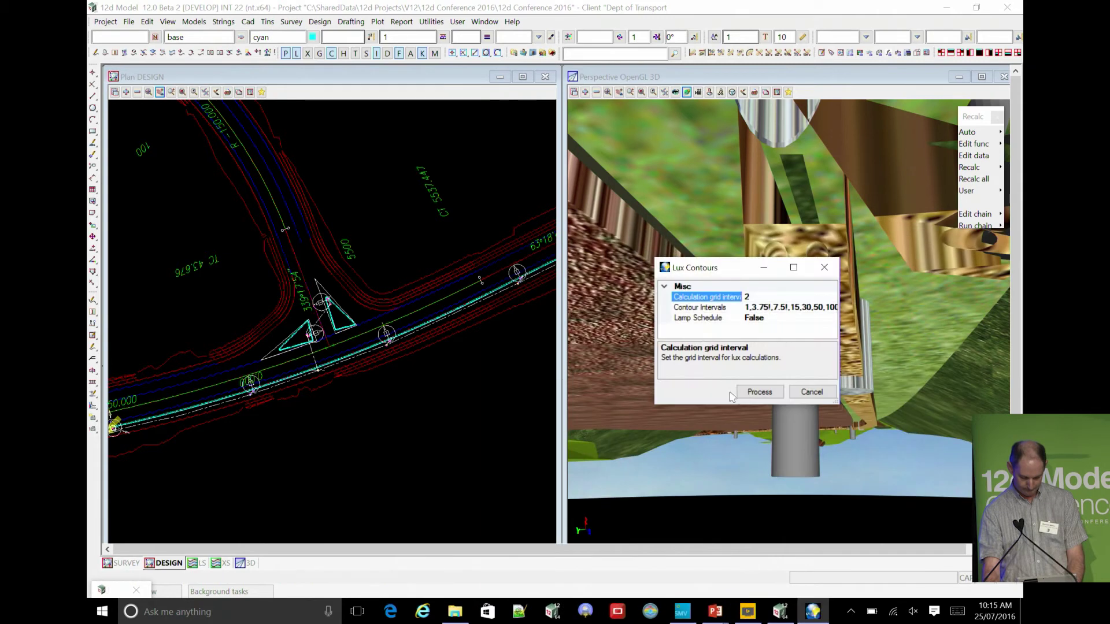
left_click(759, 393)
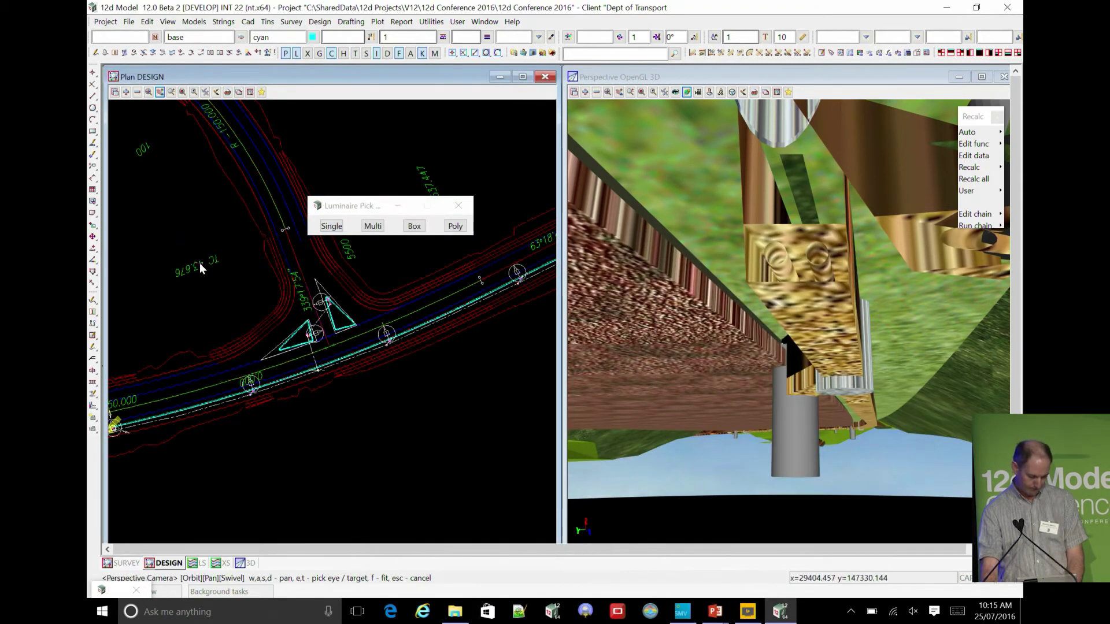
left_click(414, 226)
left_click(189, 250)
right_click(189, 250)
left_click(355, 431)
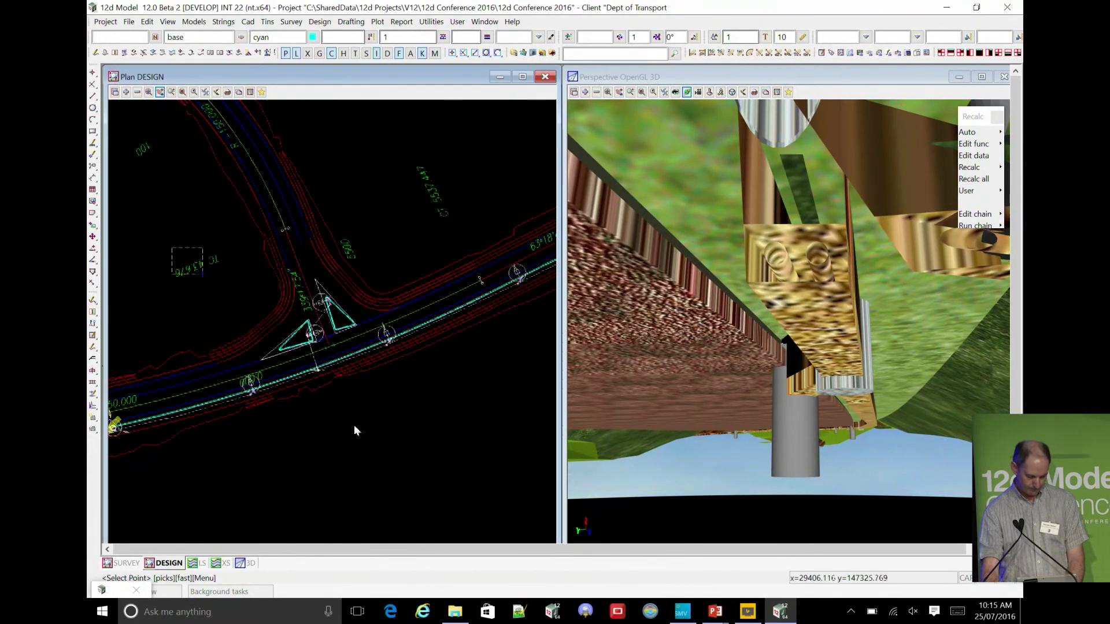
right_click(451, 445)
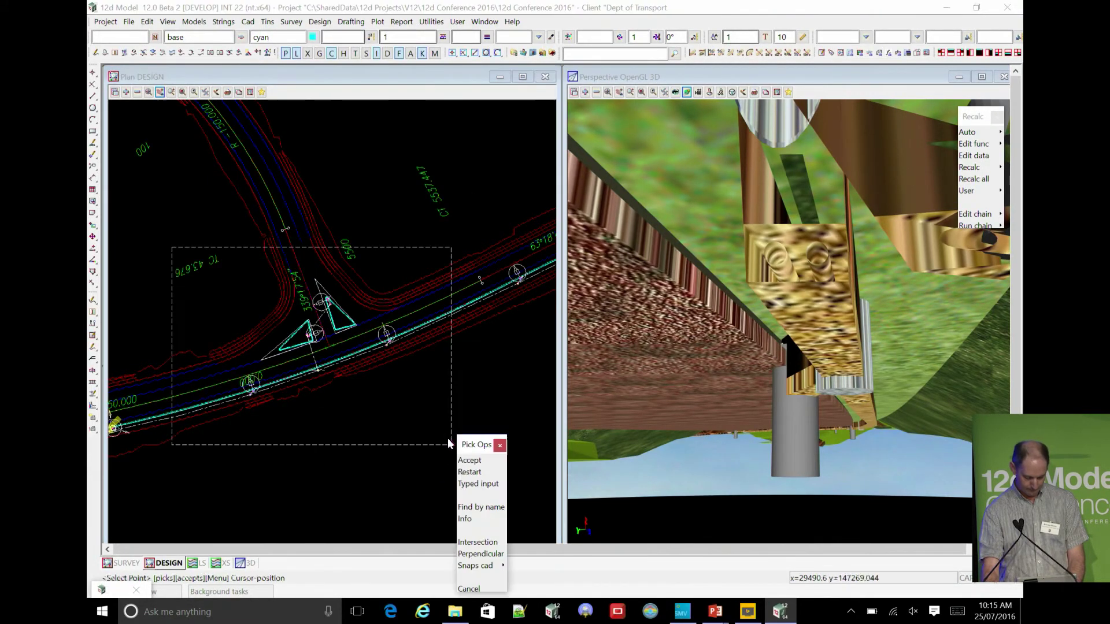
left_click(475, 463)
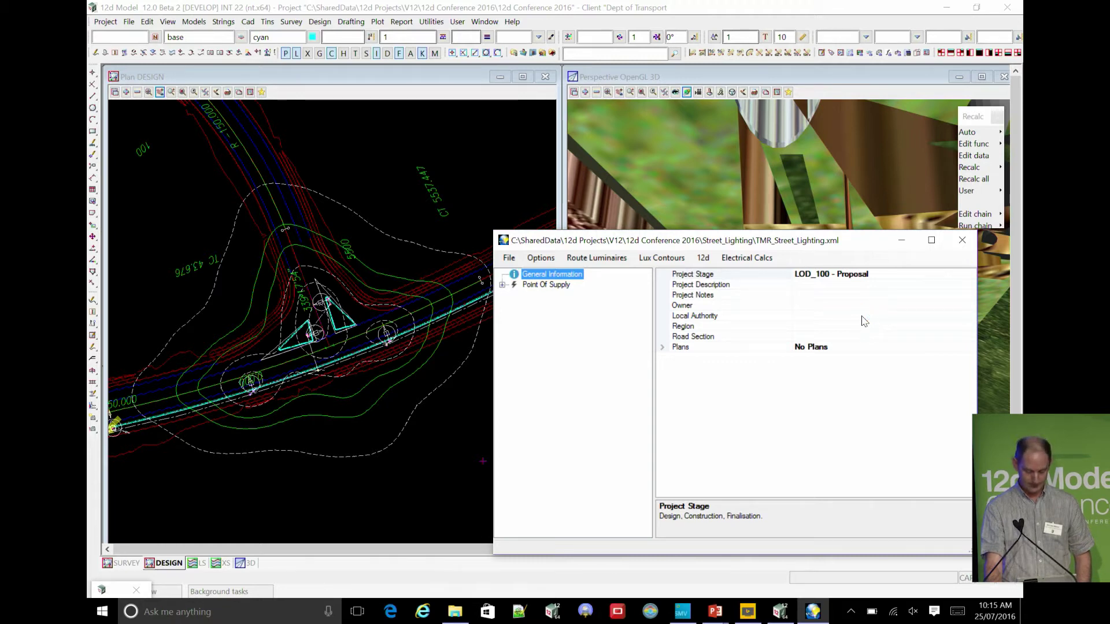
left_click(901, 240)
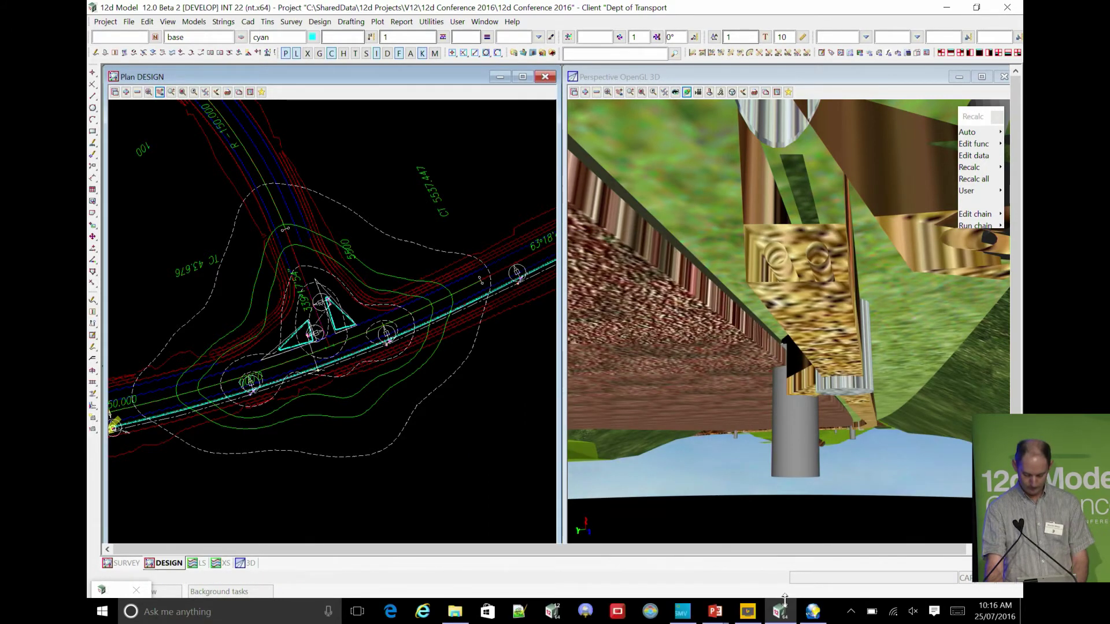
Restore the street lighting editor and place an electrical schematic in the empty area below the intersection in the DESIGN plan.
left_click(812, 611)
scroll(312, 337, "up", 3)
scroll(271, 307, "down", 5)
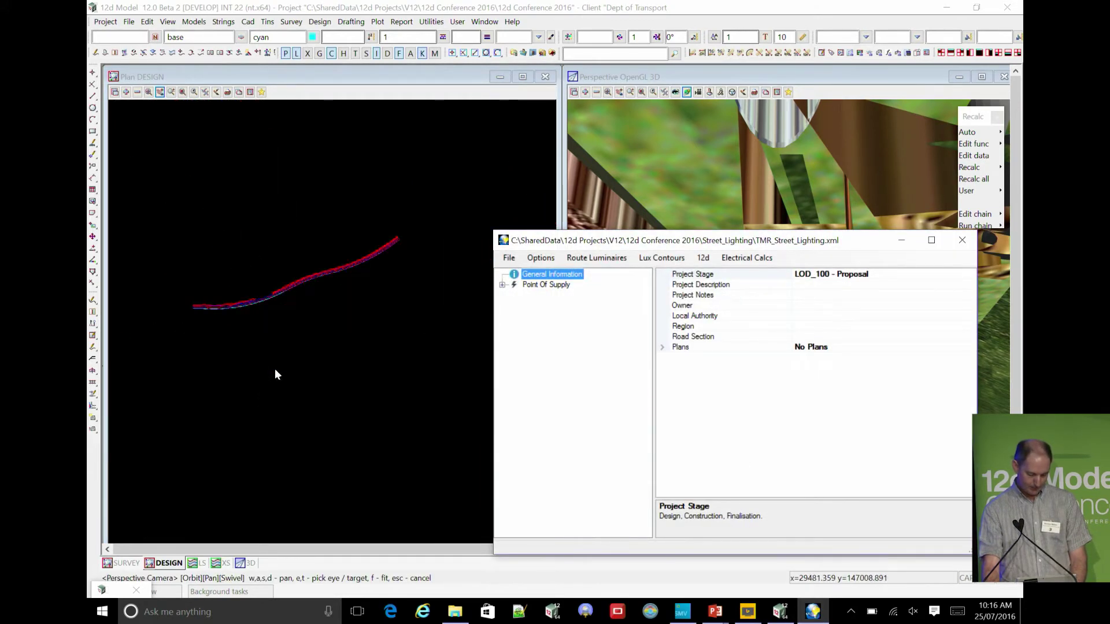
left_click(746, 258)
mouse_move(762, 277)
left_click(841, 278)
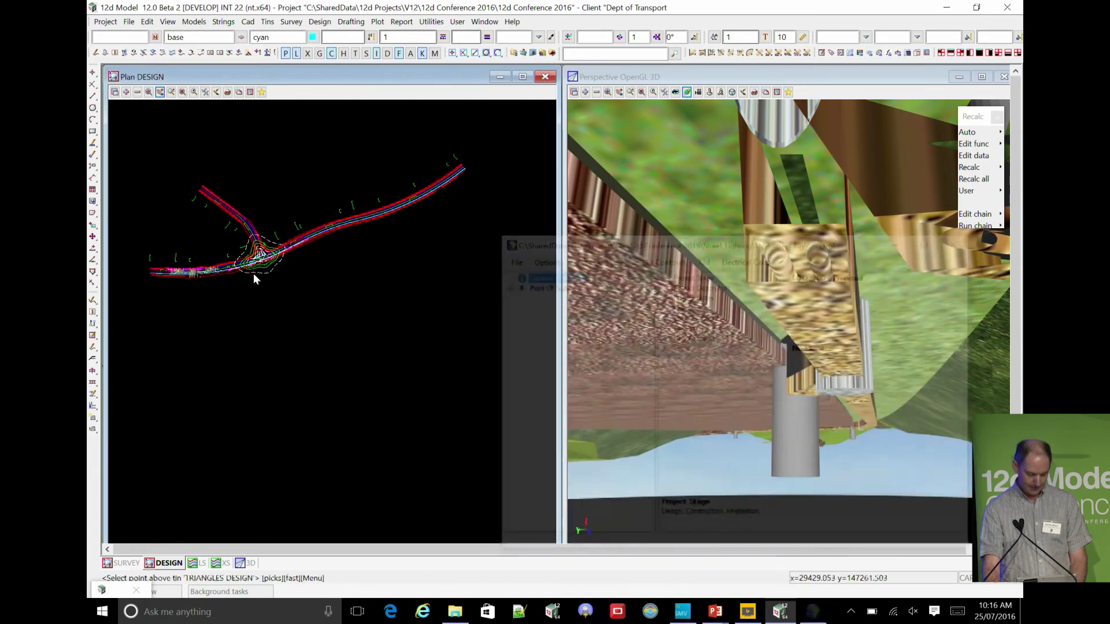
right_click(245, 300)
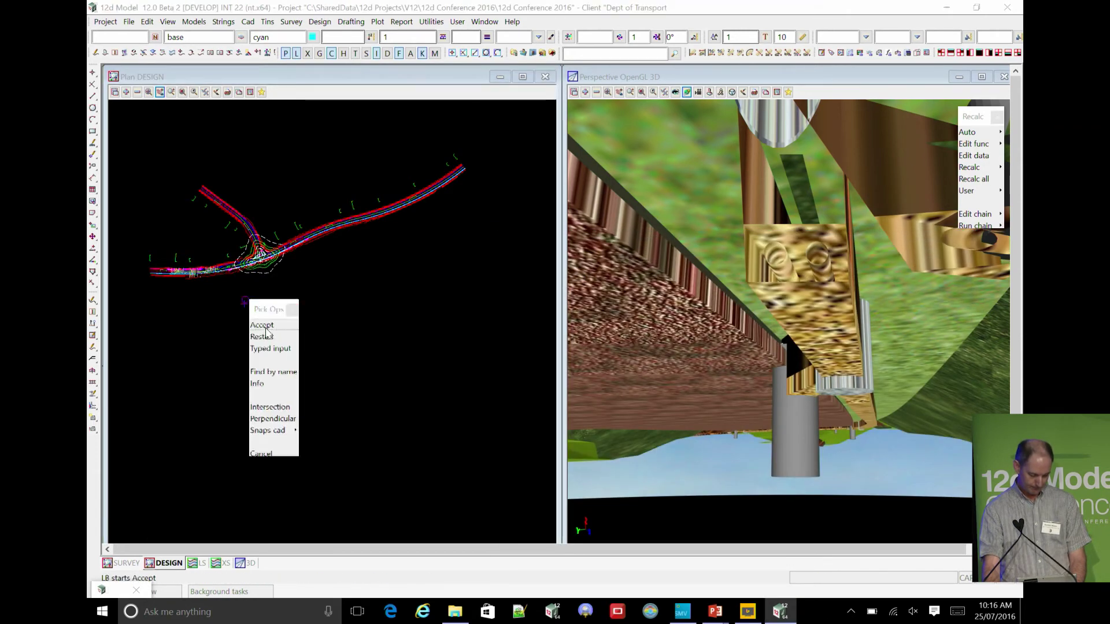
left_click(263, 325)
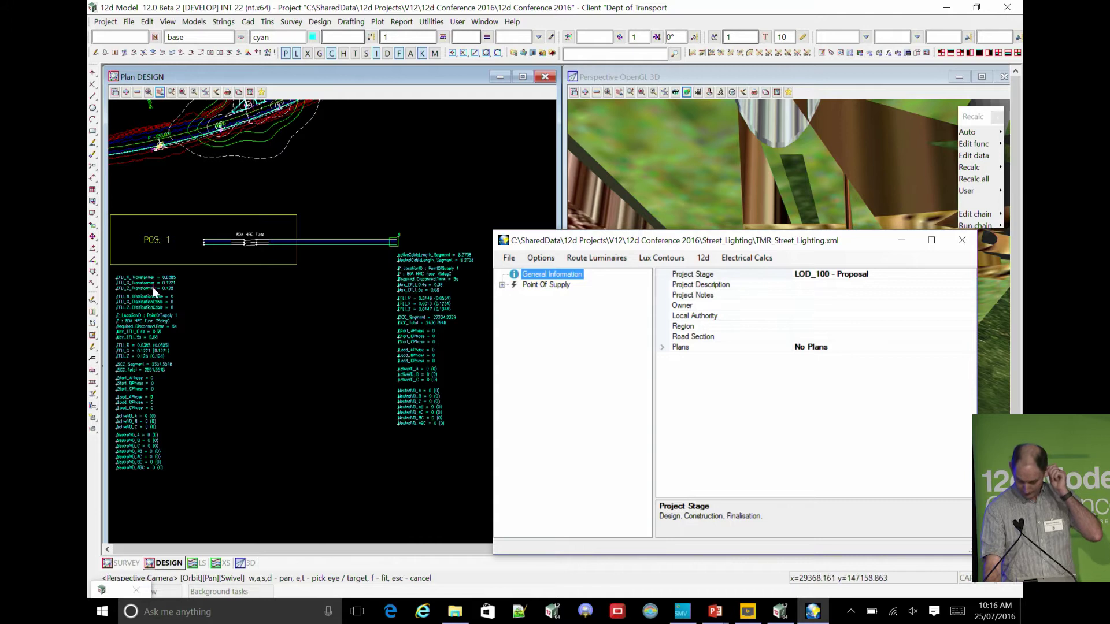
Expand the Point Of Supply and Switchboard, select the supply's pit, and examine the electrical values beneath the placed schematic.
left_click(502, 285)
left_click(527, 295)
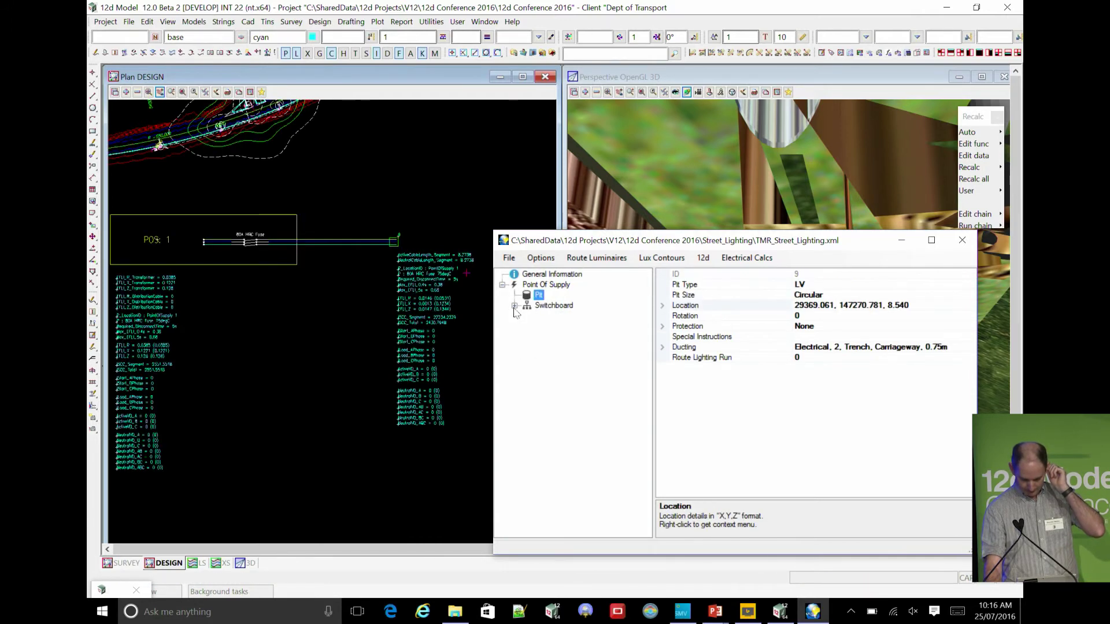
left_click(514, 306)
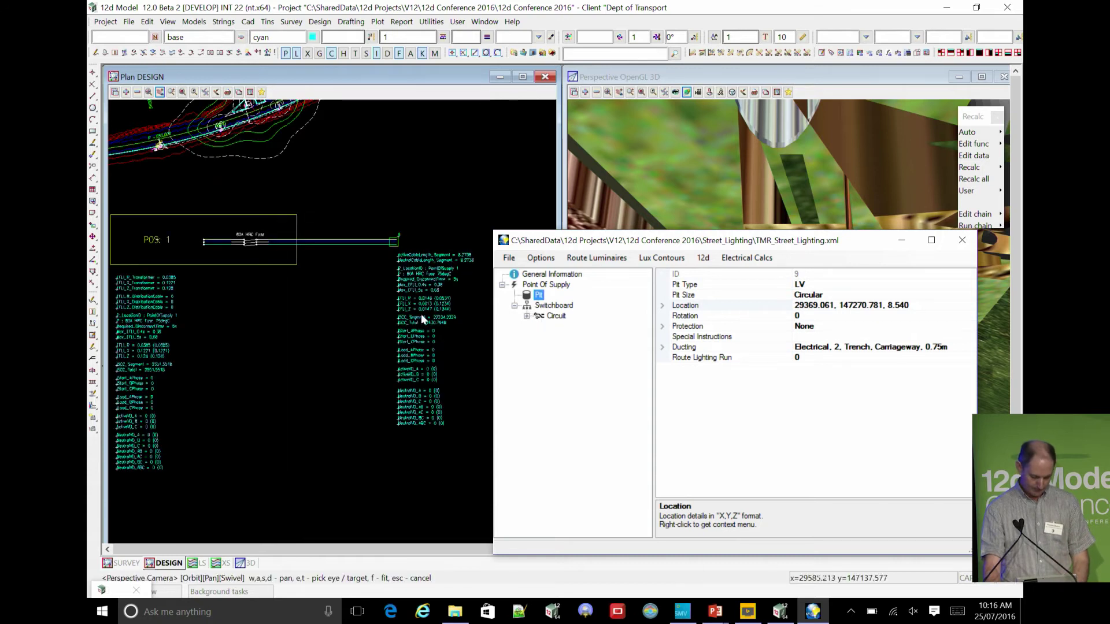
scroll(147, 290, "up", 3)
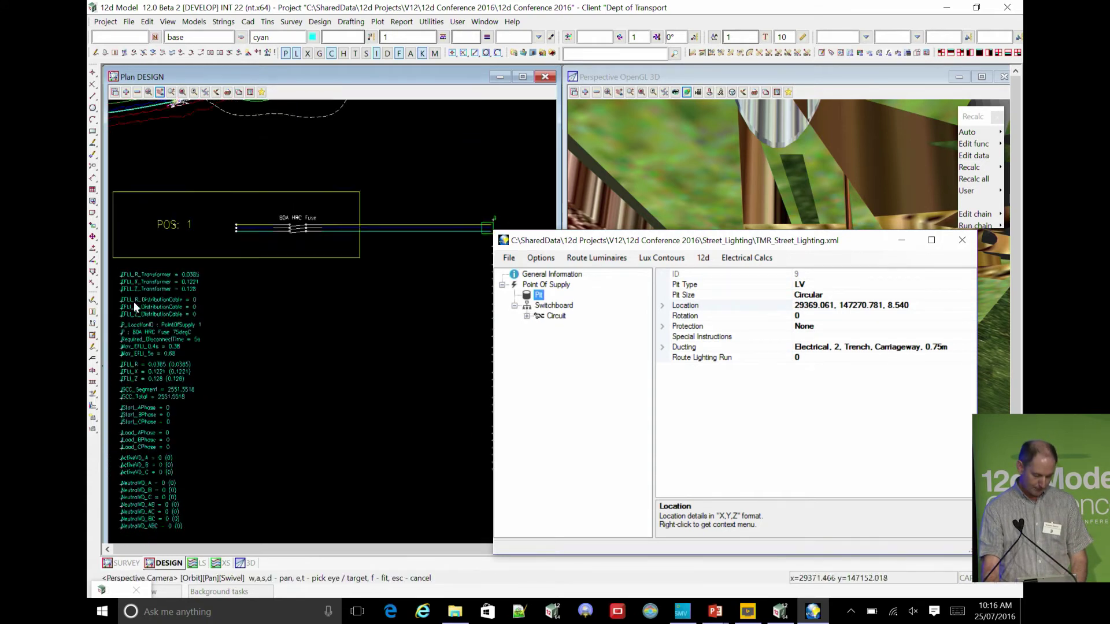
scroll(112, 299, "up", 2)
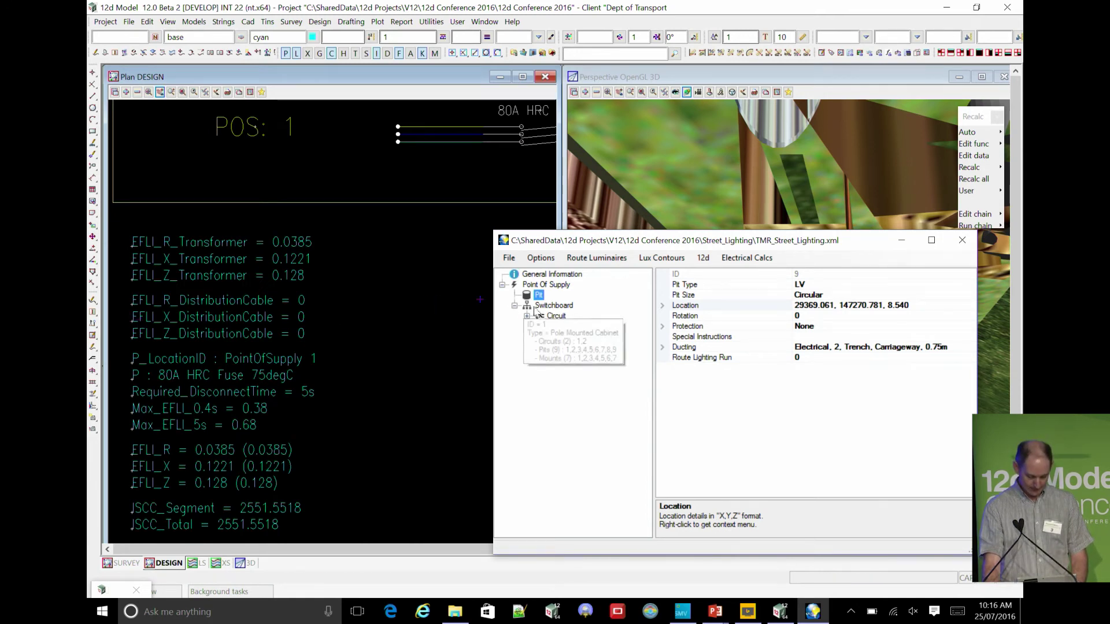
scroll(270, 291, "down", 6)
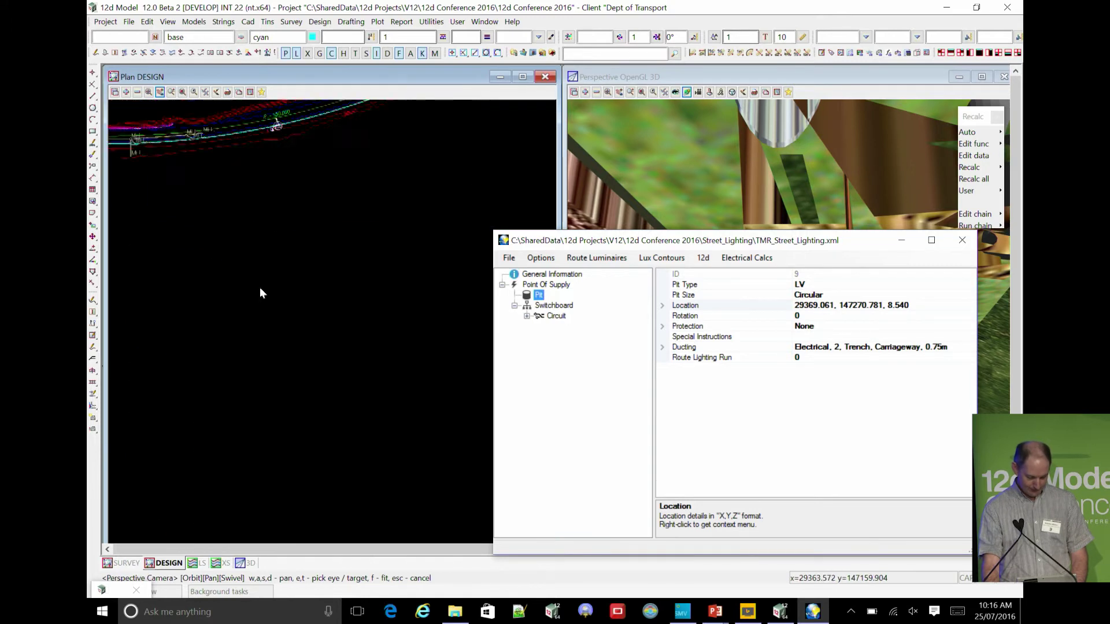
scroll(394, 299, "up", 5)
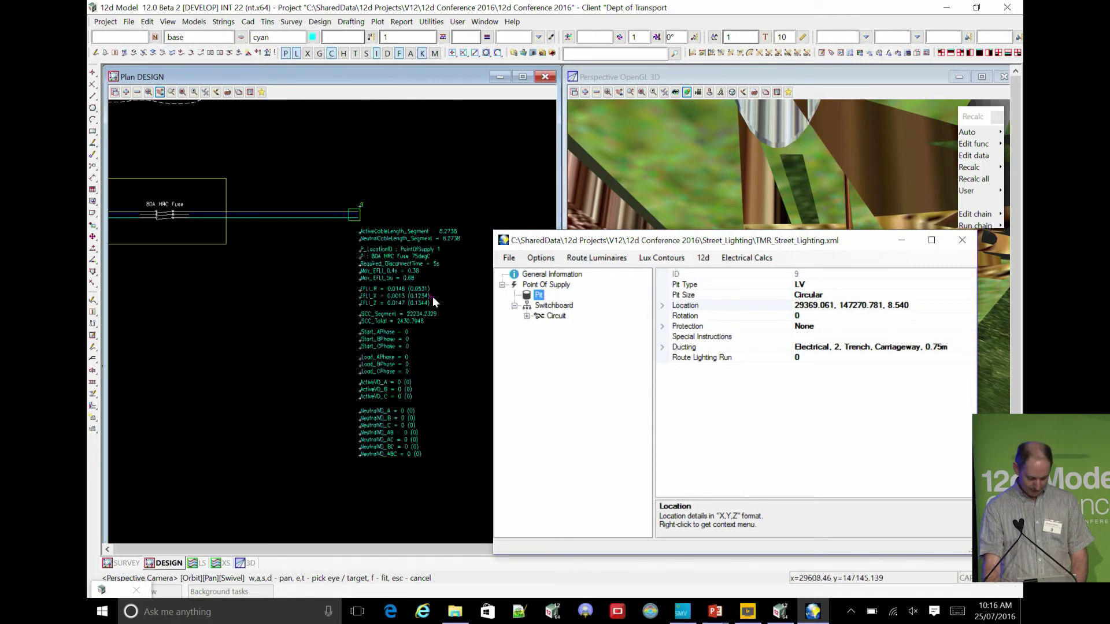
scroll(407, 297, "down", 5)
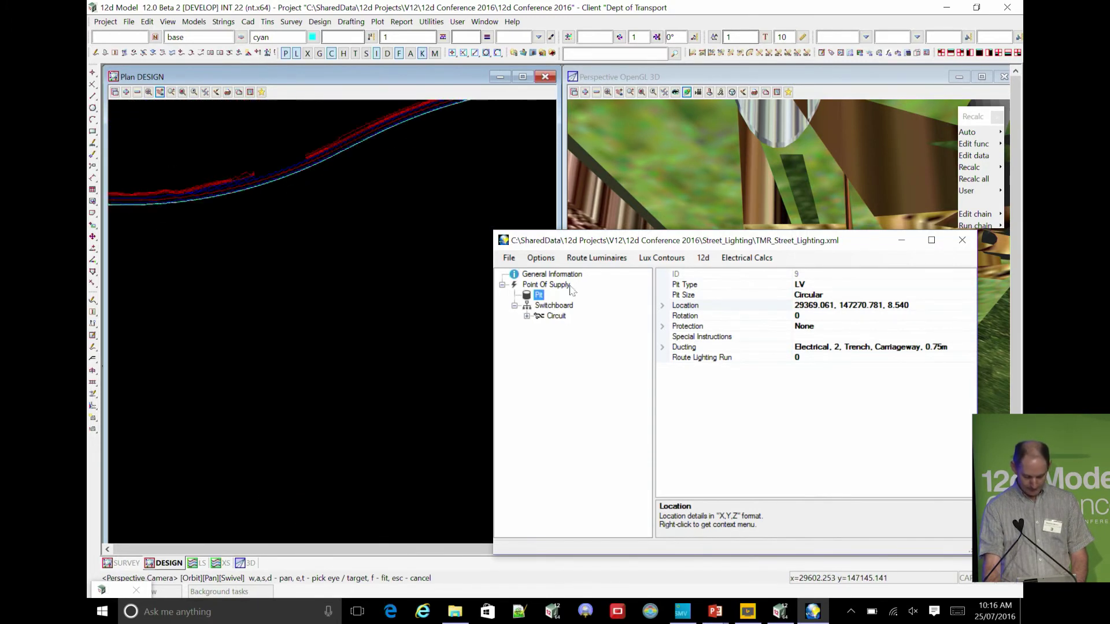
Create the Cable schedule and place it beside the electrical schematic in the DESIGN plan.
left_click(732, 260)
mouse_move(757, 286)
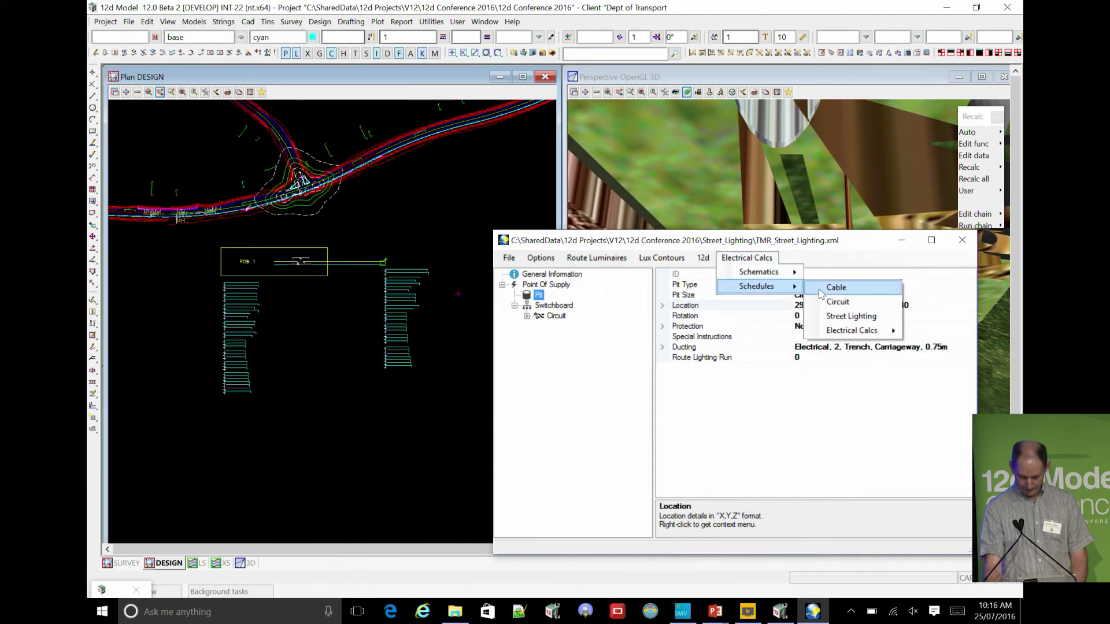
left_click(832, 288)
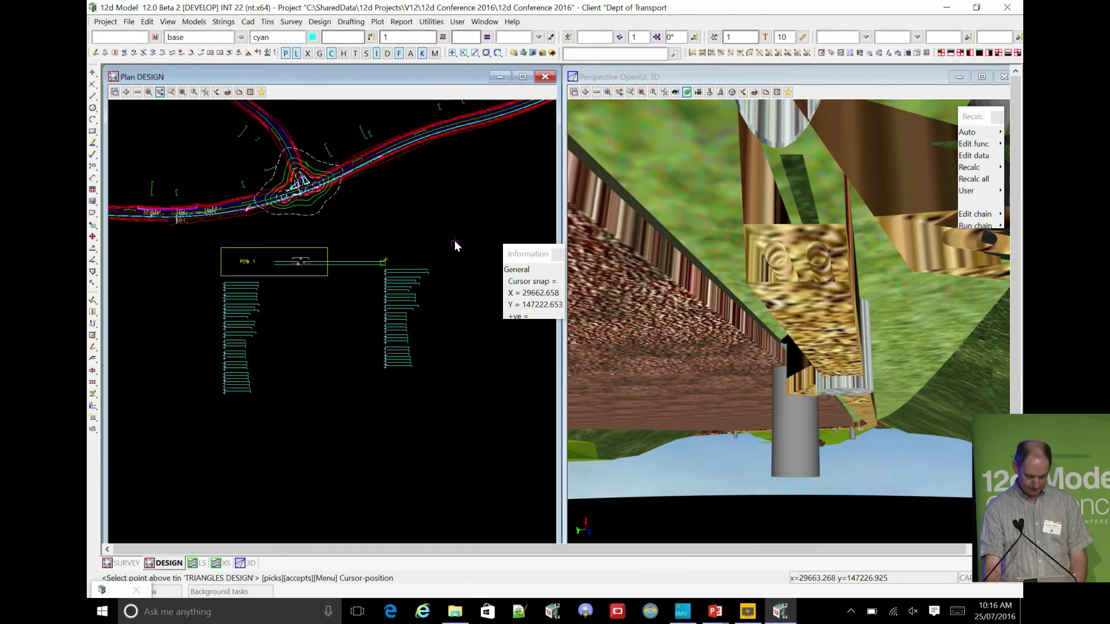
right_click(454, 247)
left_click(486, 269)
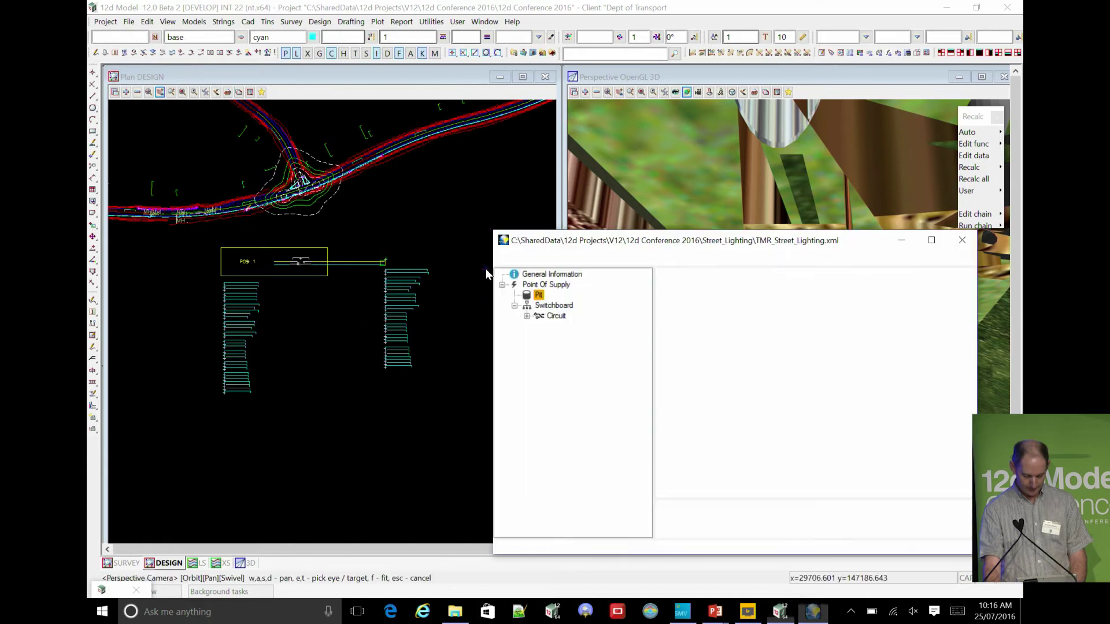
Maximise the DESIGN plan view, minimise the street lighting editor, and examine the cable routes, cores and sizes in the cable schedule.
scroll(331, 288, "down", 5)
scroll(383, 293, "up", 5)
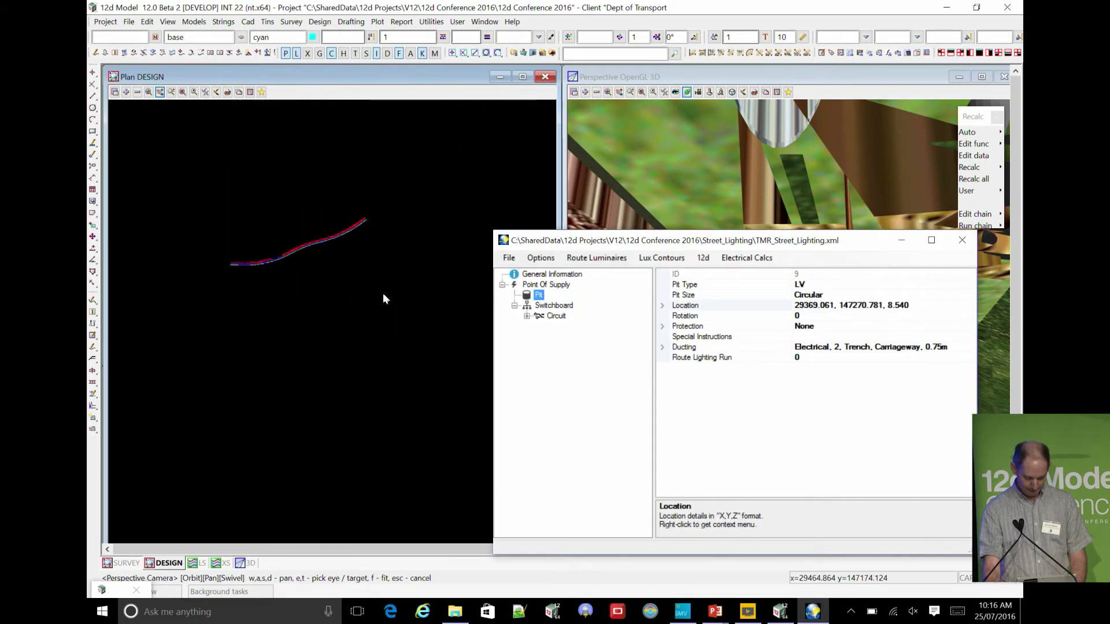
left_click(304, 81)
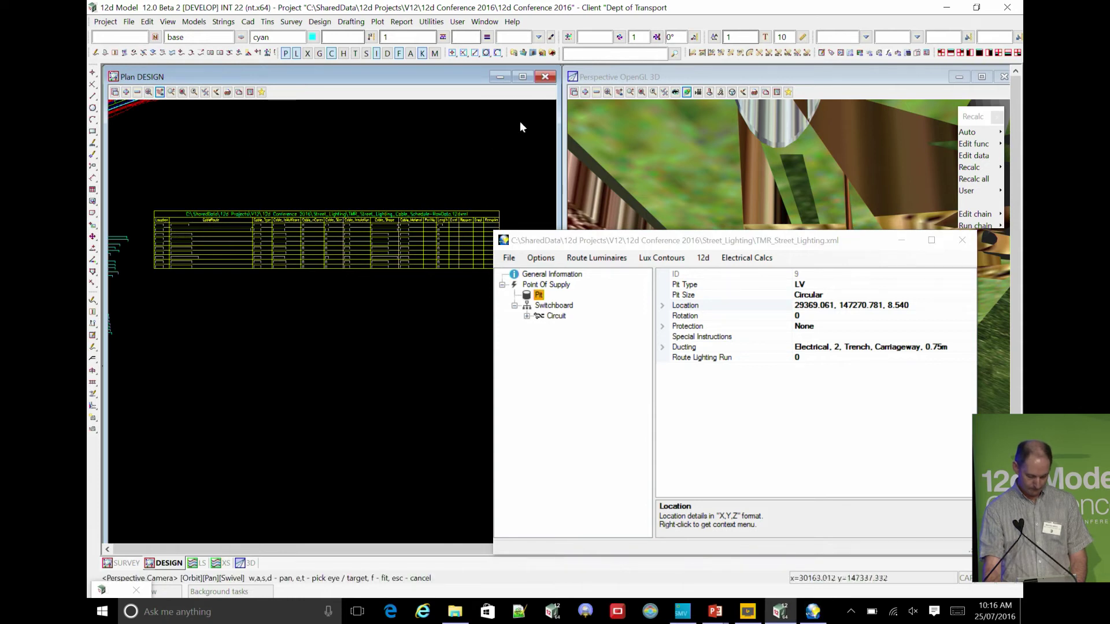
left_click(522, 76)
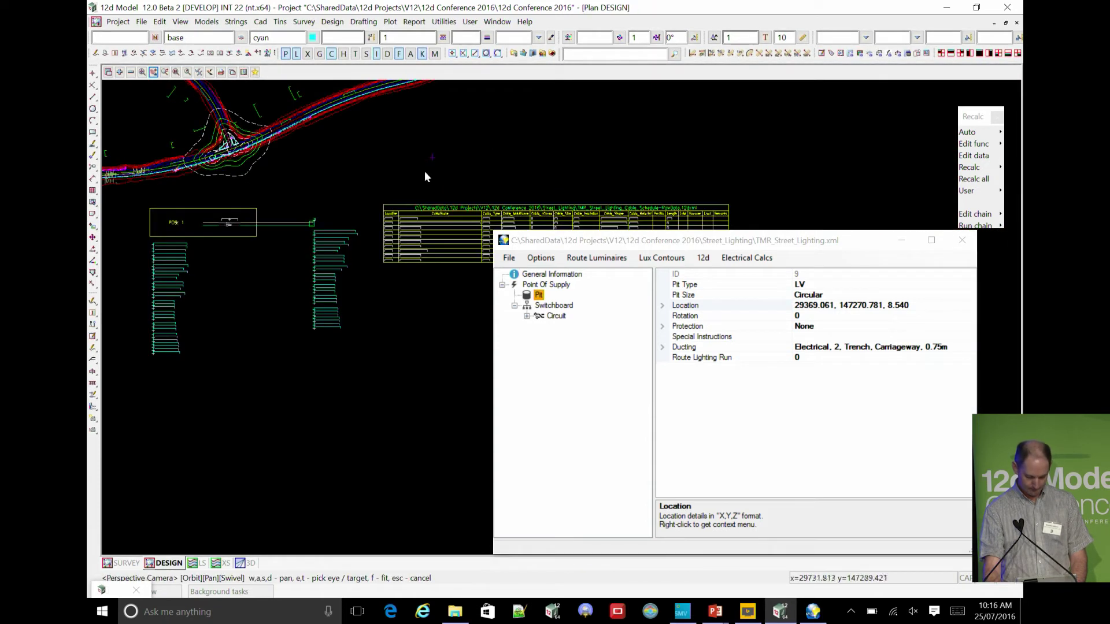
left_click(895, 245)
scroll(462, 239, "up", 5)
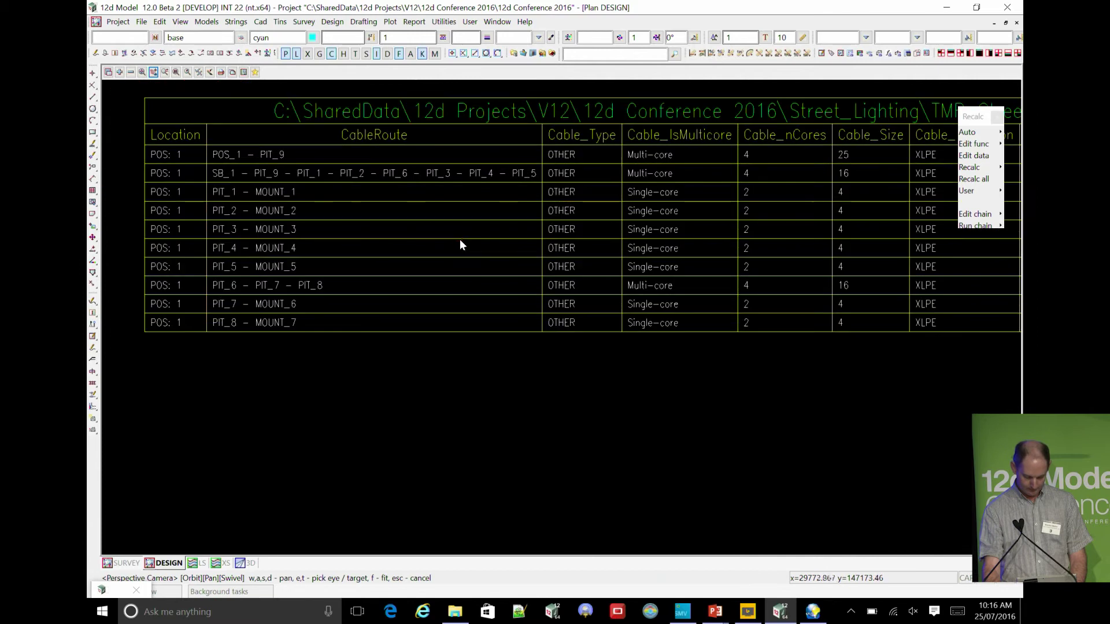
scroll(267, 321, "down", 3)
scroll(439, 300, "up", 3)
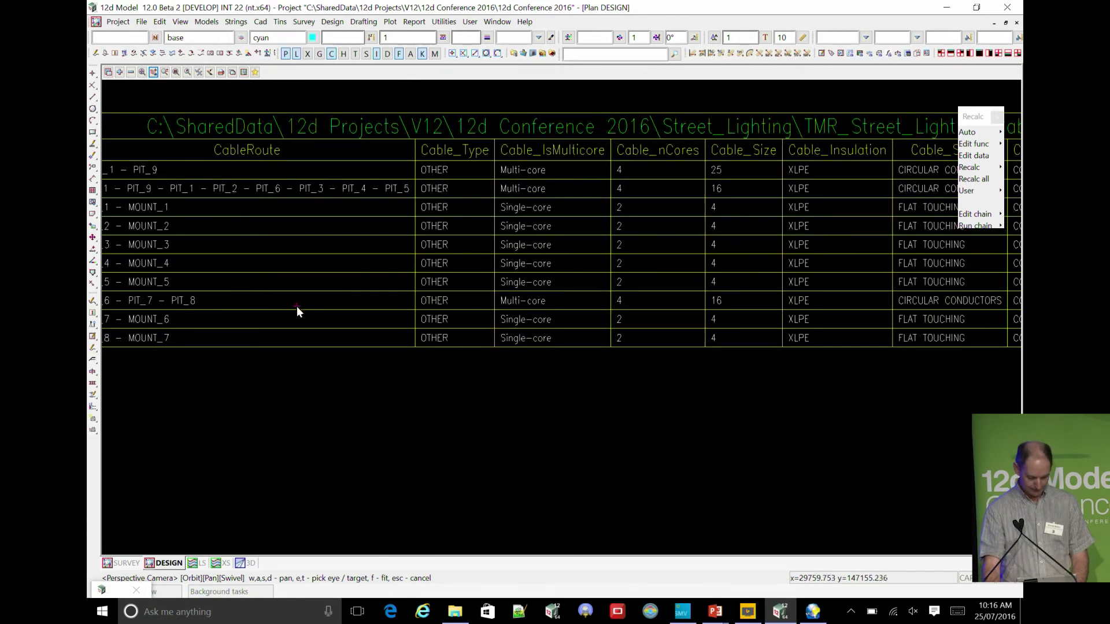
Review the Detailed Electrical Calcs schedule report with the 3 Phase pit group expanded, and close the report.
left_click(813, 611)
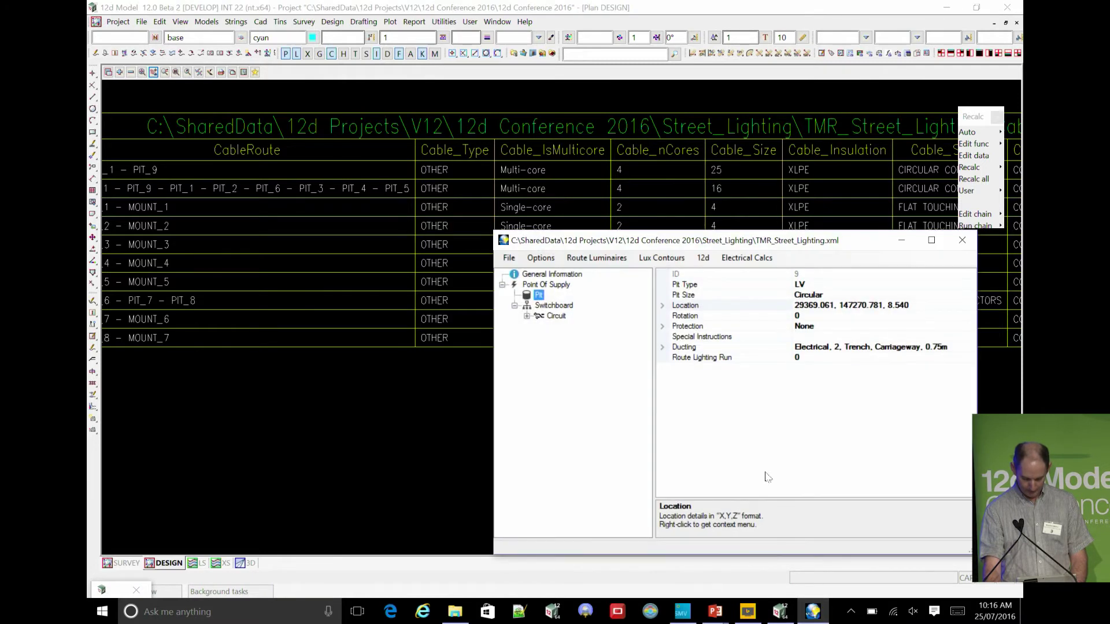
left_click(745, 257)
mouse_move(757, 286)
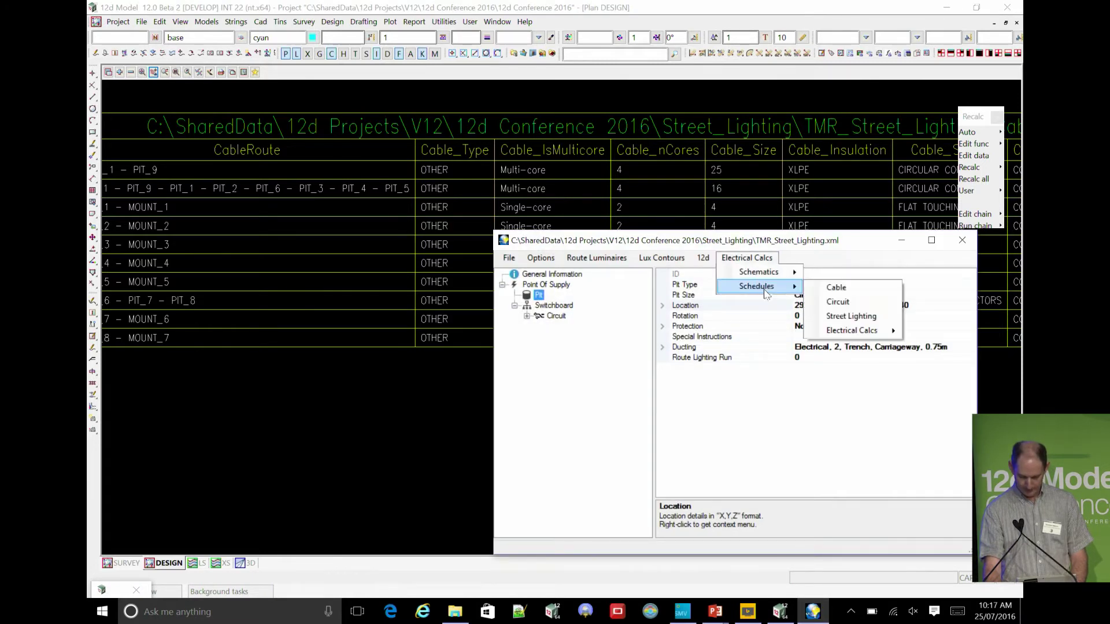
mouse_move(856, 330)
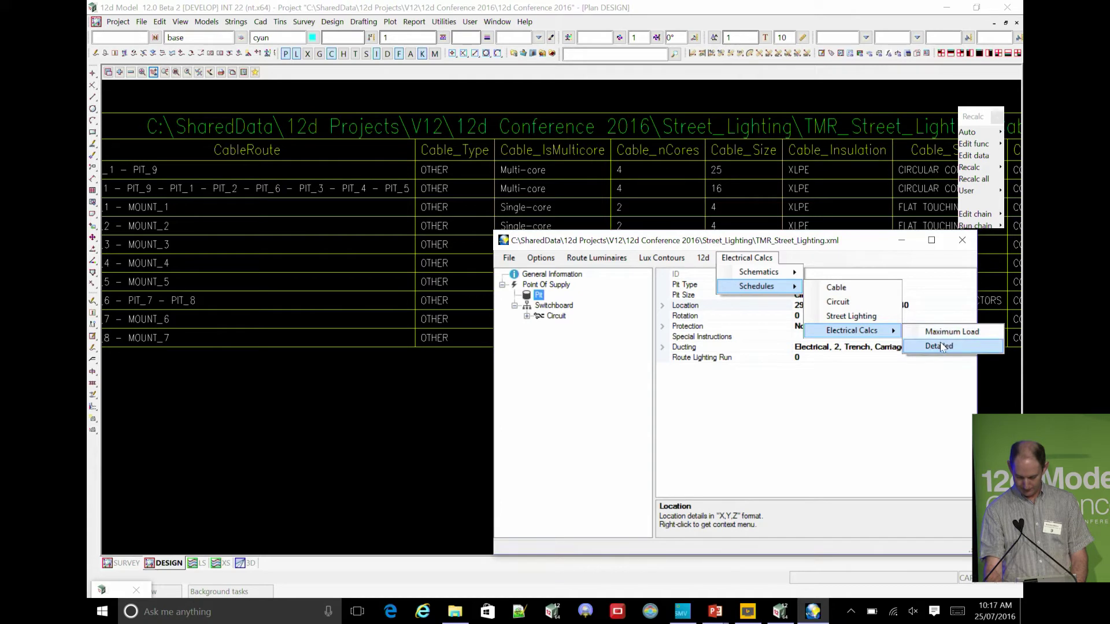
left_click(938, 346)
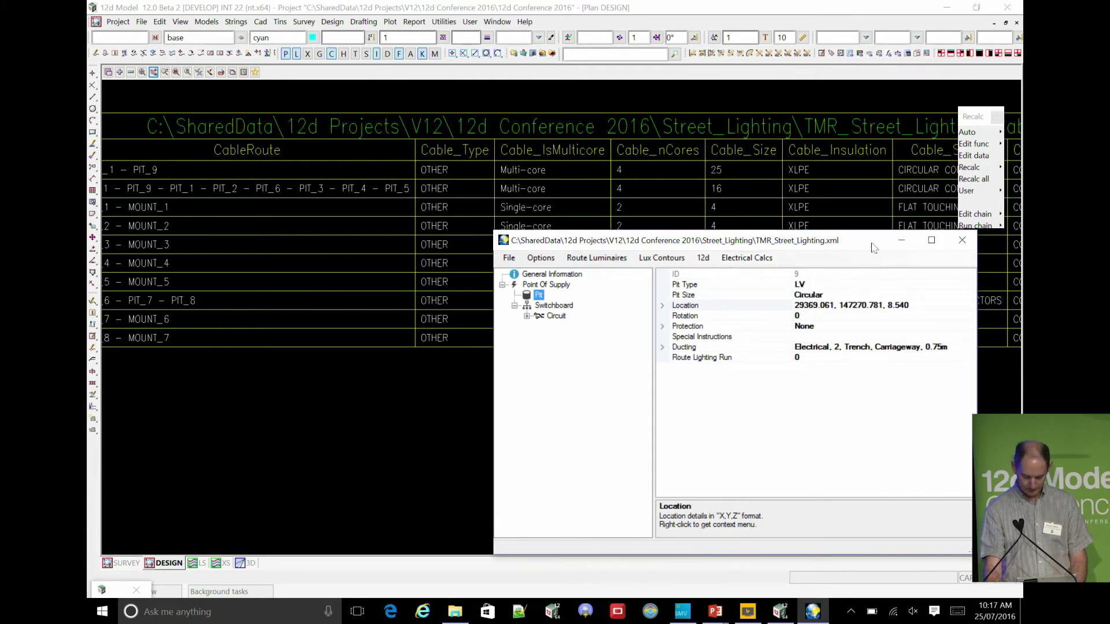
left_click(901, 240)
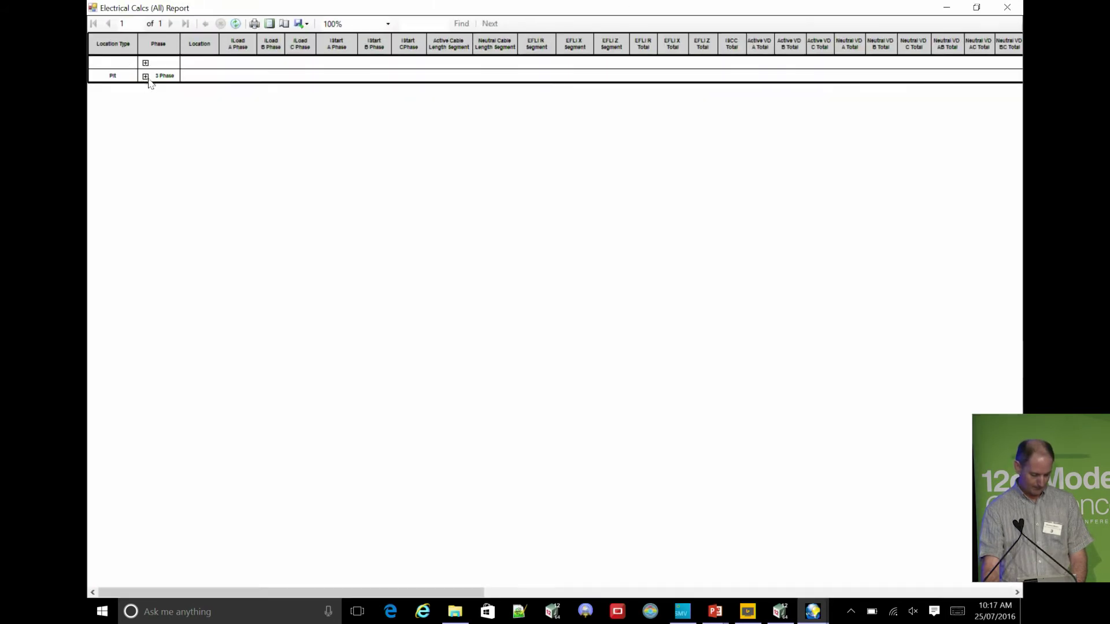
left_click(146, 77)
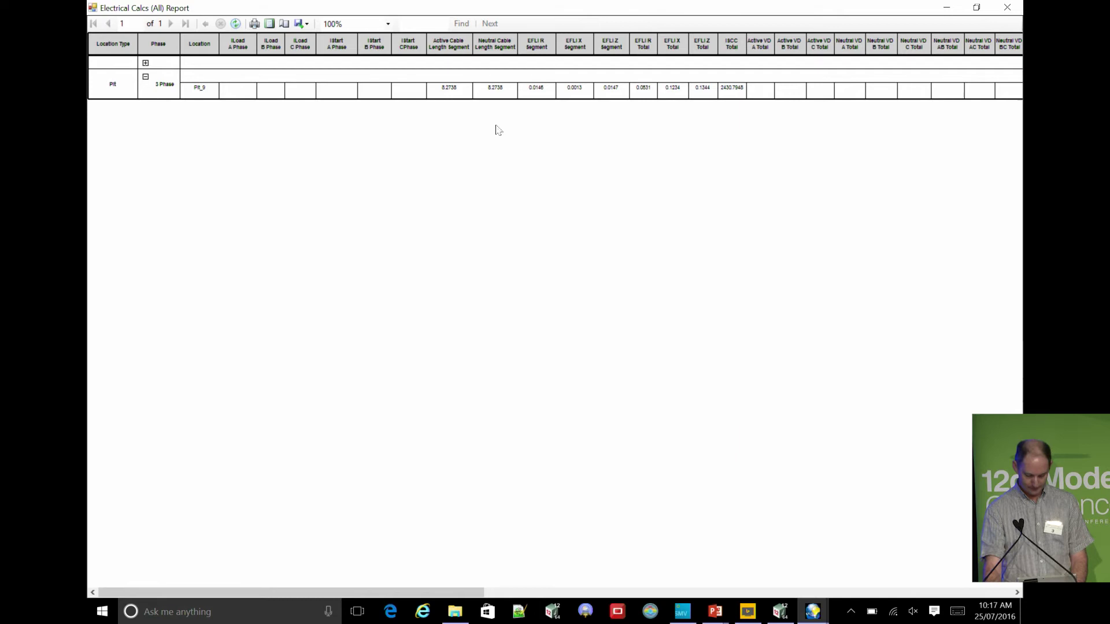
left_click(1007, 7)
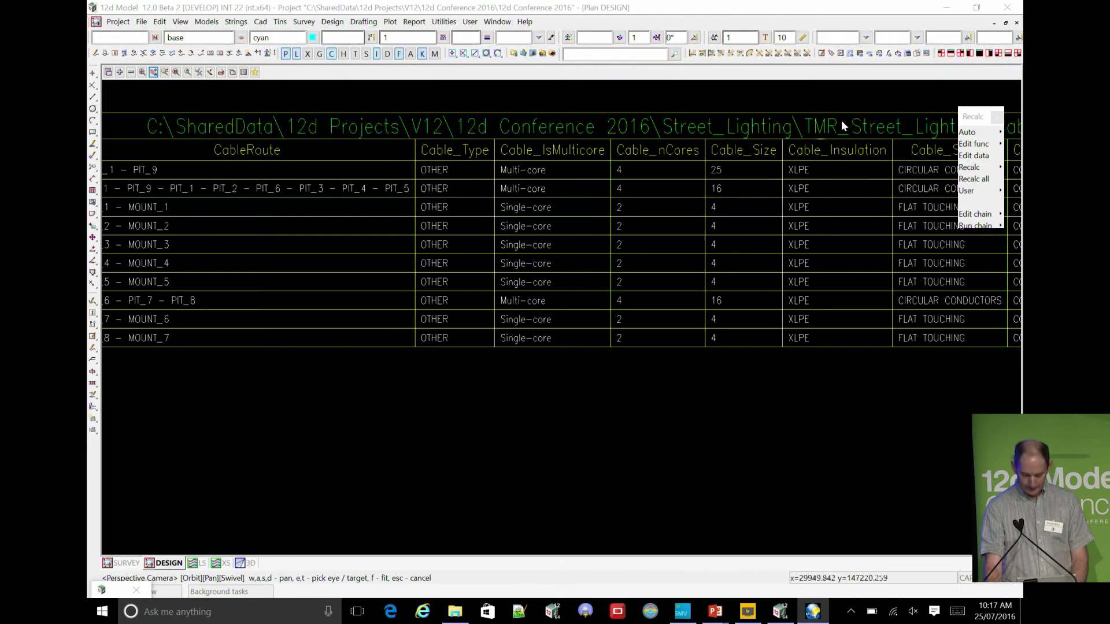
Restore the street lighting editor, move it clear, and open the existing MC00 ES-1-R Right route lighting entry.
left_click(813, 612)
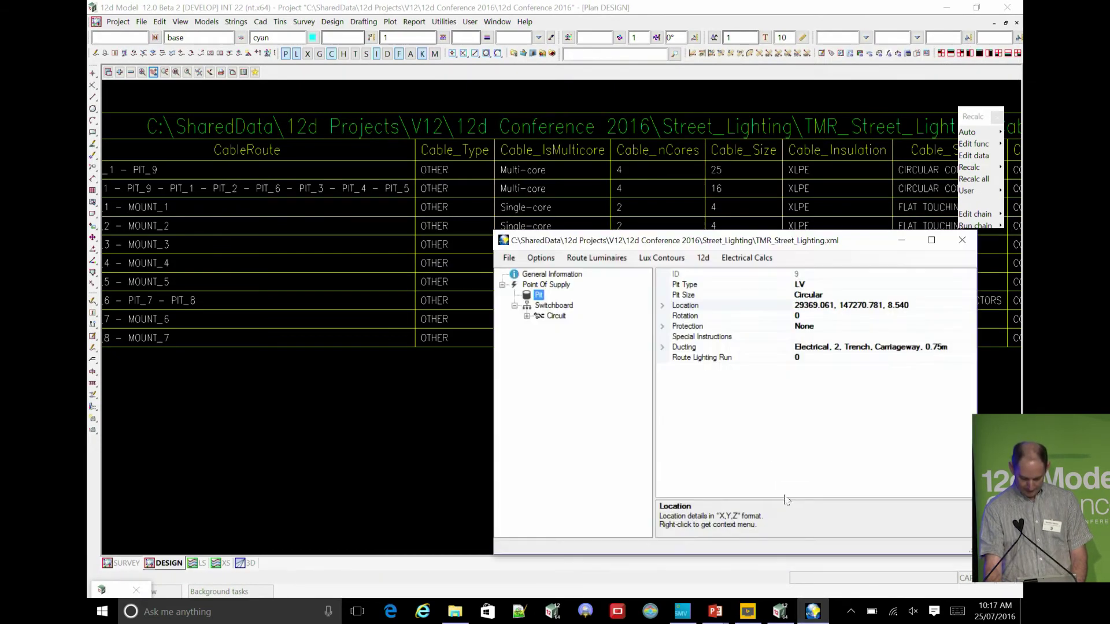
left_click_drag(821, 246, 688, 136)
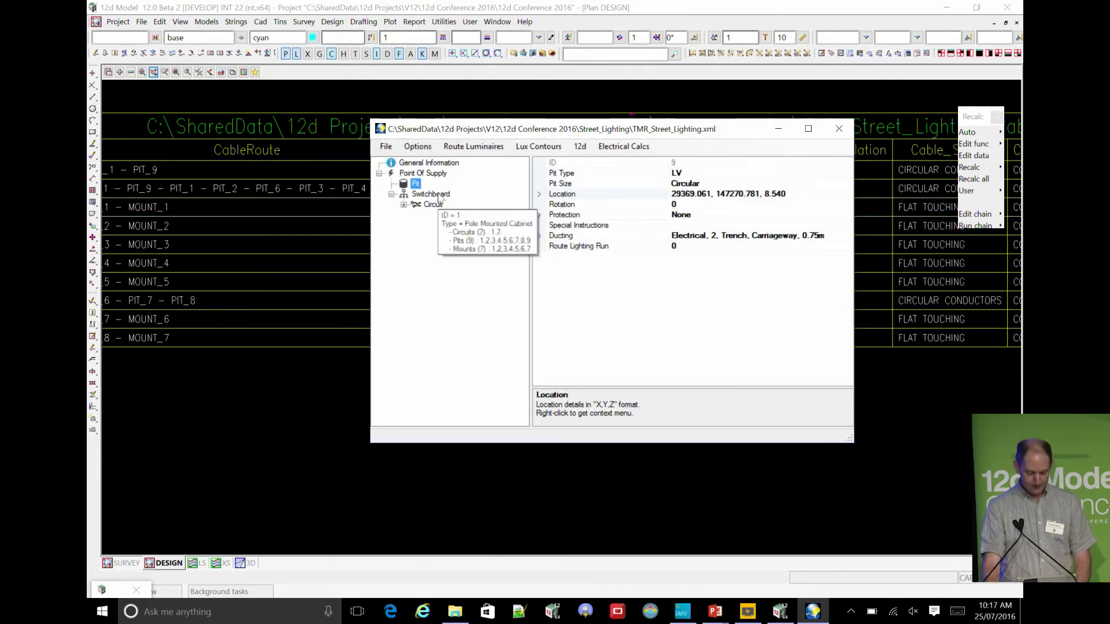
left_click(471, 147)
left_click(511, 207)
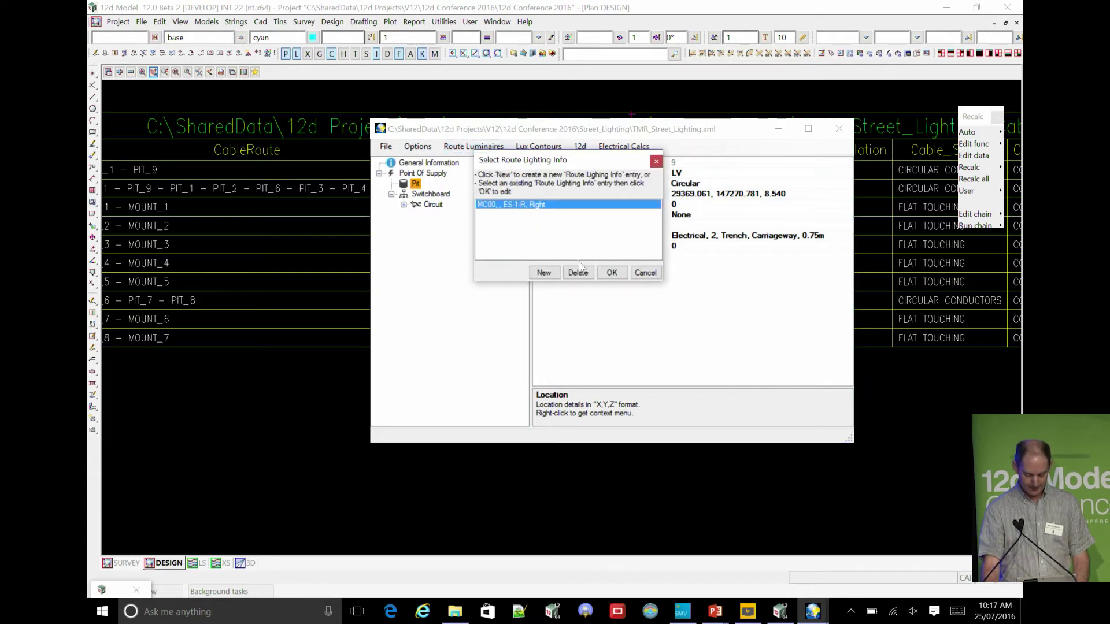
left_click(612, 273)
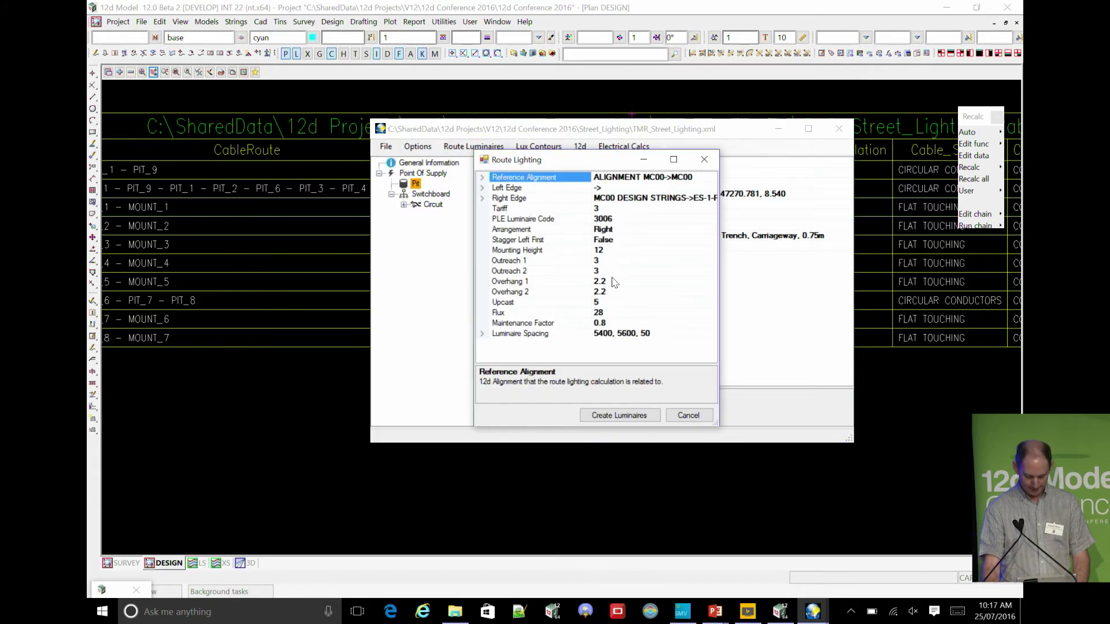
Examine the route lighting settings: right edge string, tariff, PLE luminaire code, arrangement options, mounting height and outreach.
left_click(635, 199)
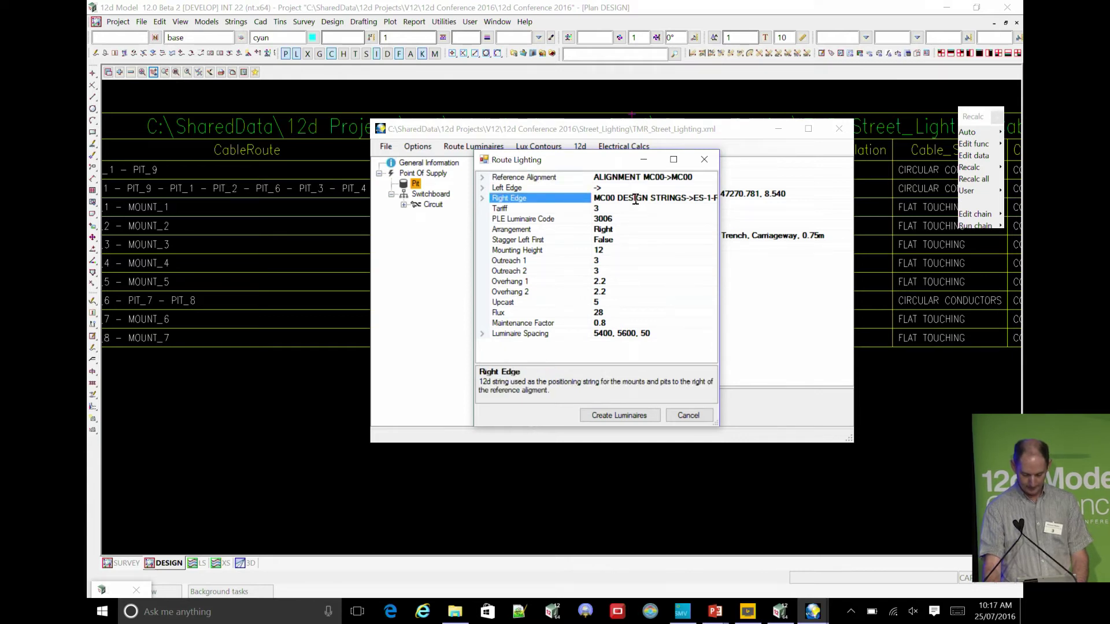
left_click(643, 209)
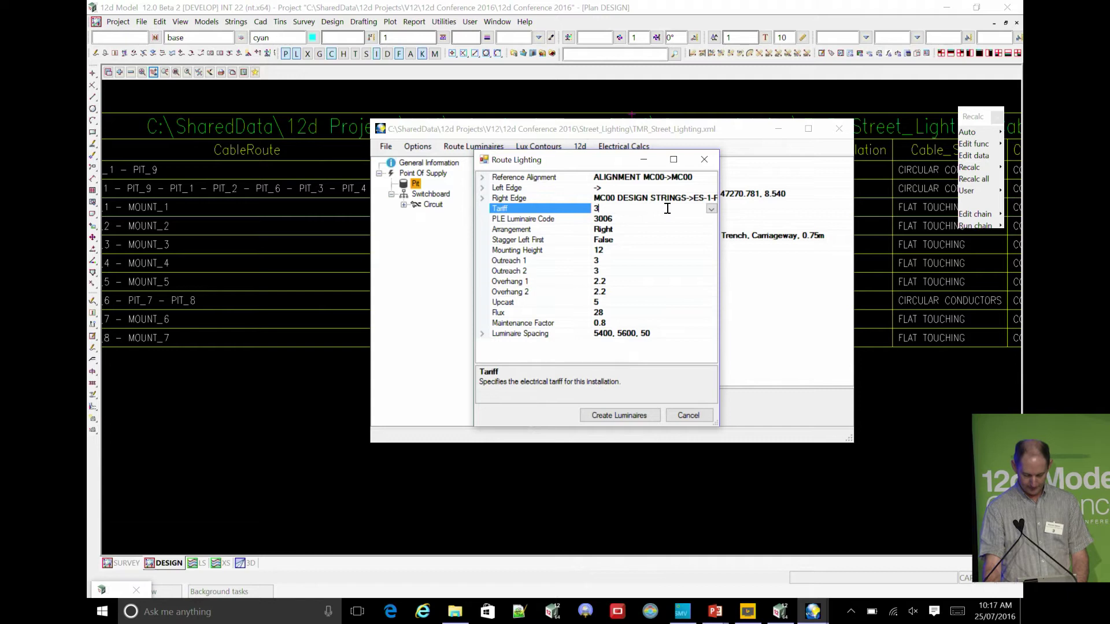
left_click(666, 221)
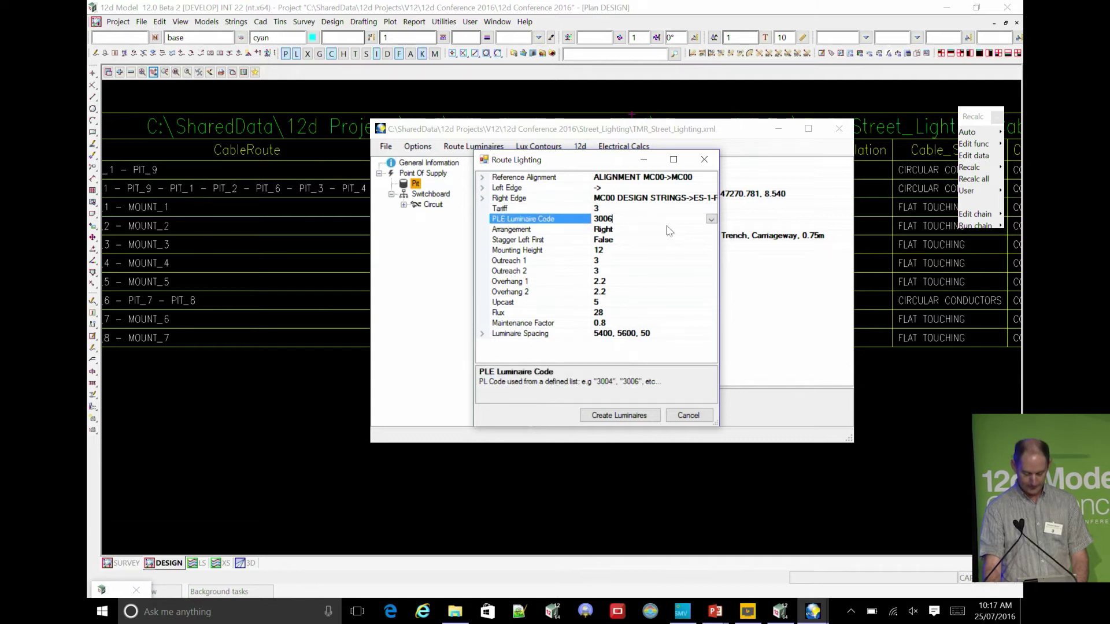
left_click(670, 230)
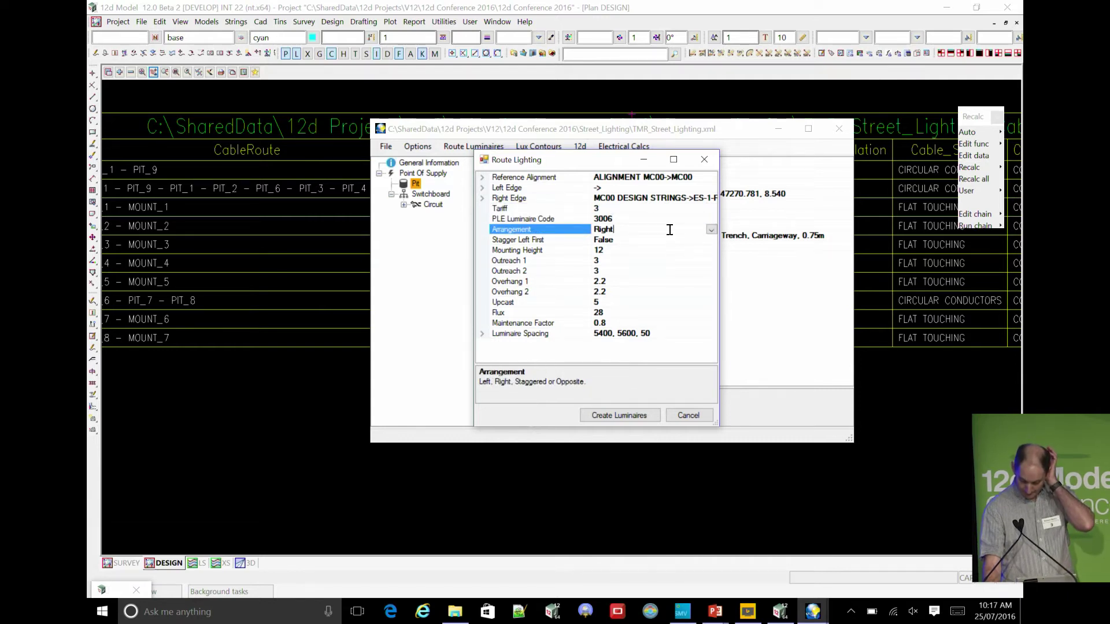
left_click(711, 229)
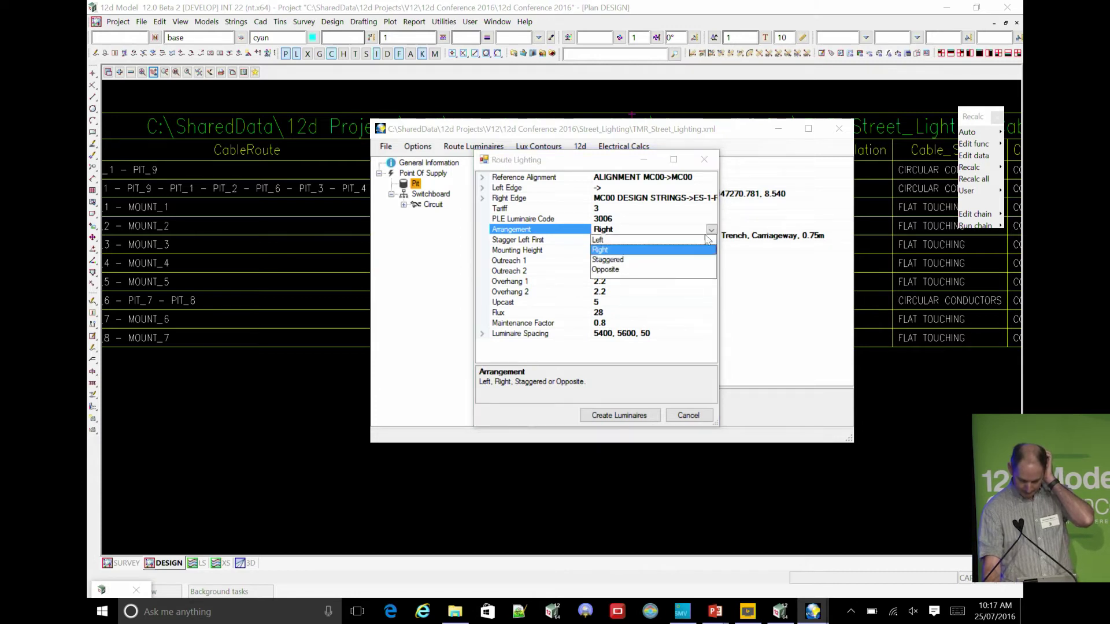
left_click(711, 230)
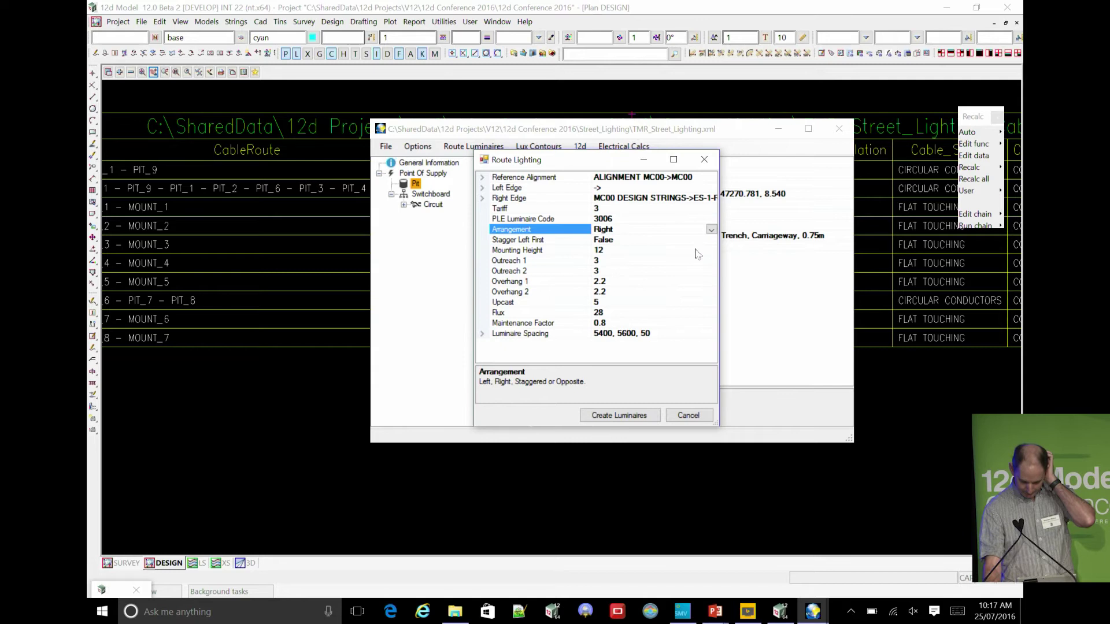
left_click(696, 252)
left_click(671, 263)
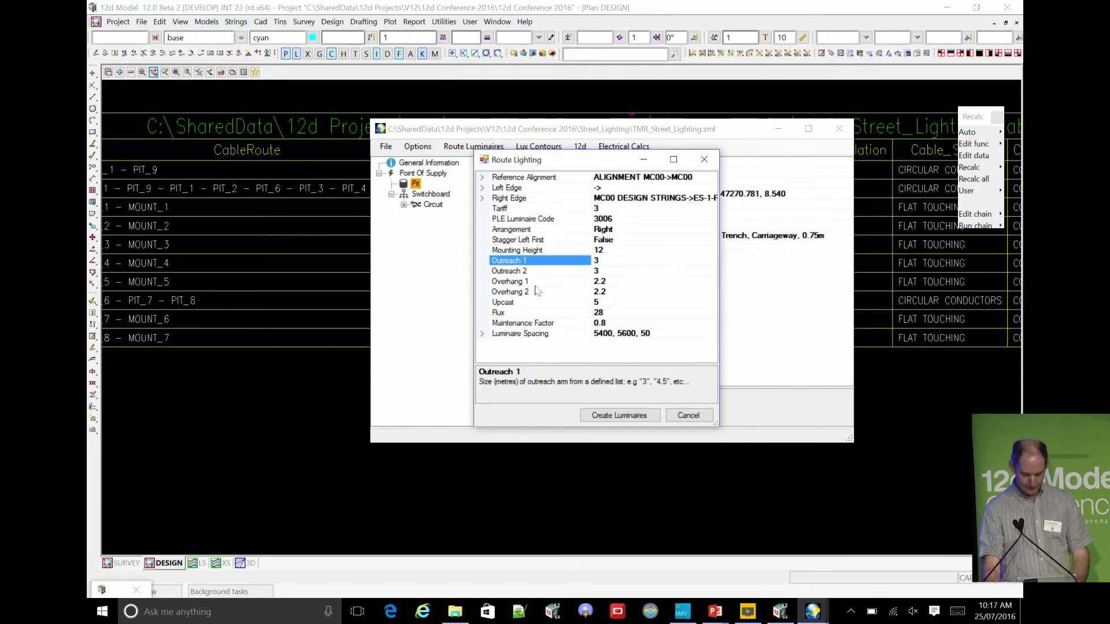
Expand the luminaire spacing settings, examine the start chainage, end chainage and spacing, and cancel the route lighting dialog without creating luminaires.
left_click(481, 336)
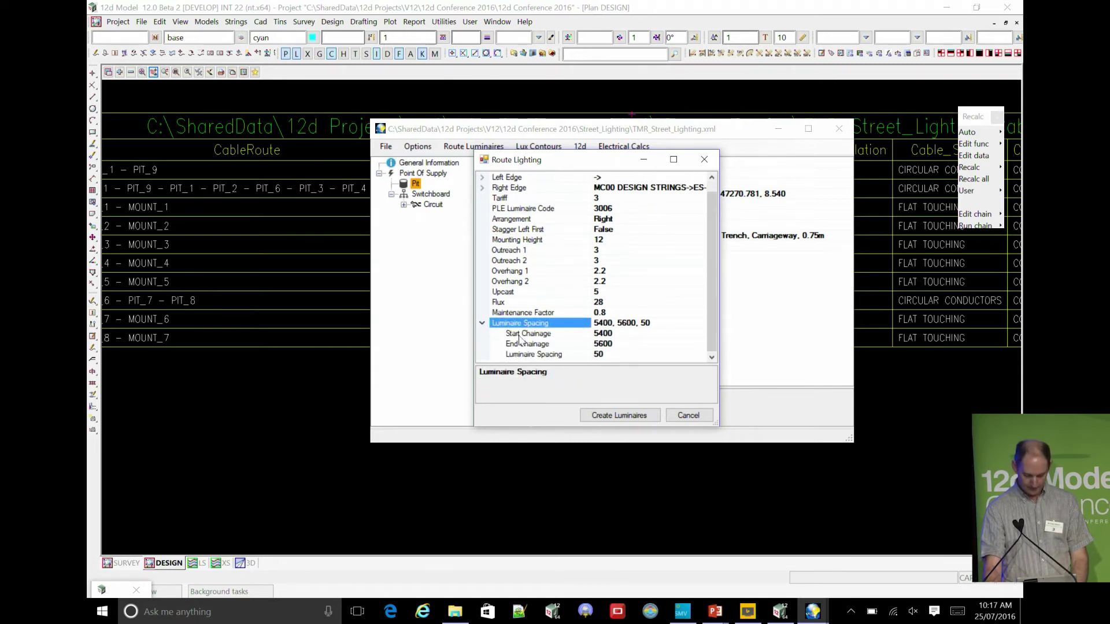
left_click(601, 334)
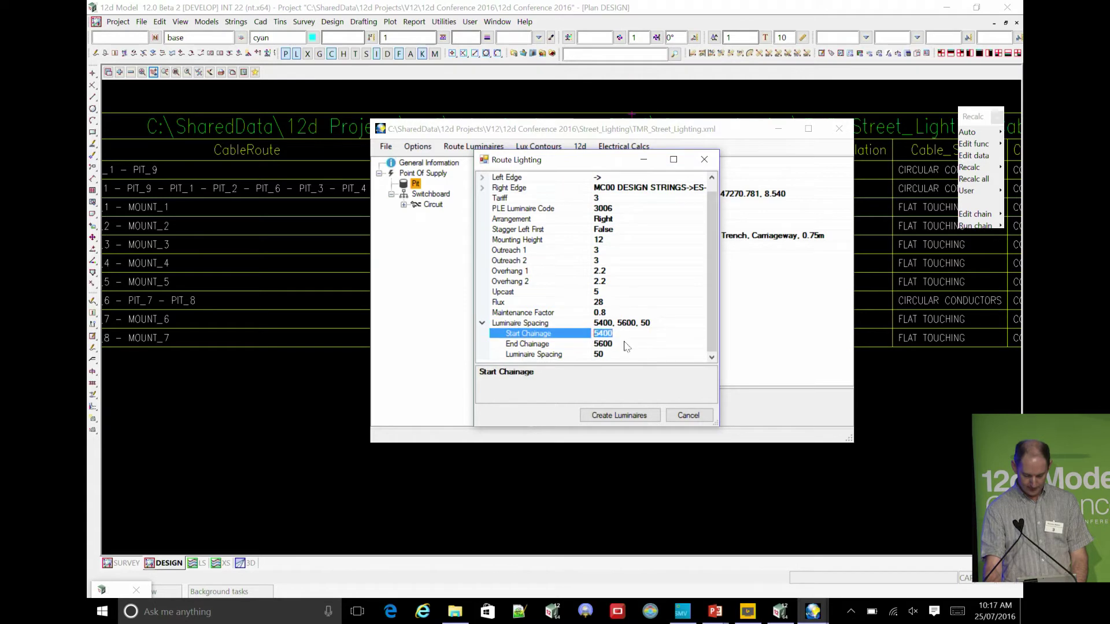
left_click(595, 345)
left_click(580, 355)
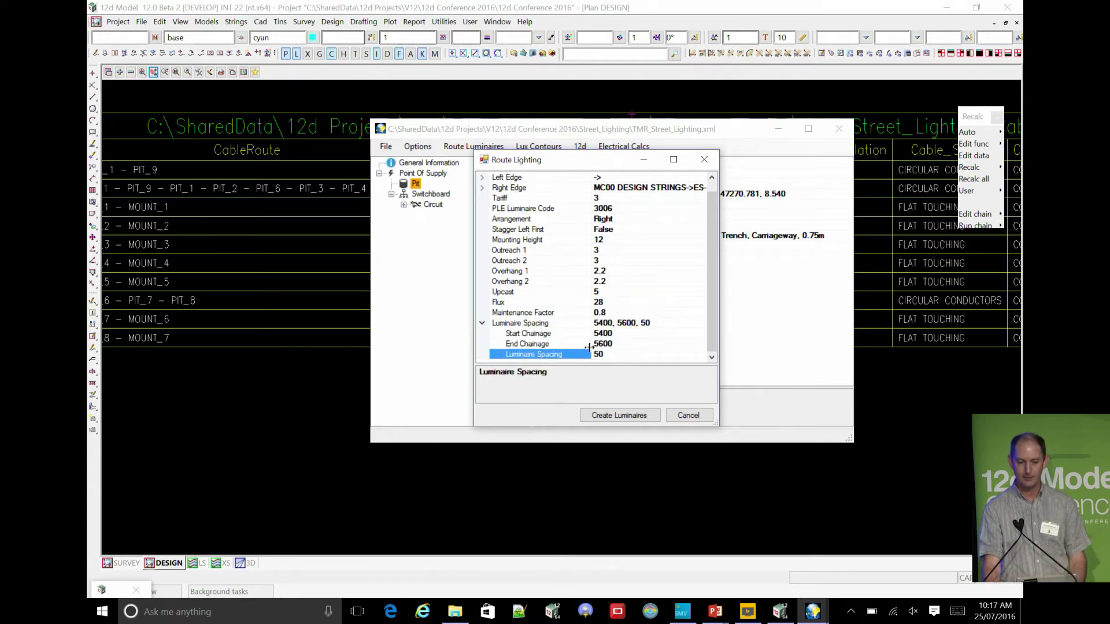
left_click(695, 418)
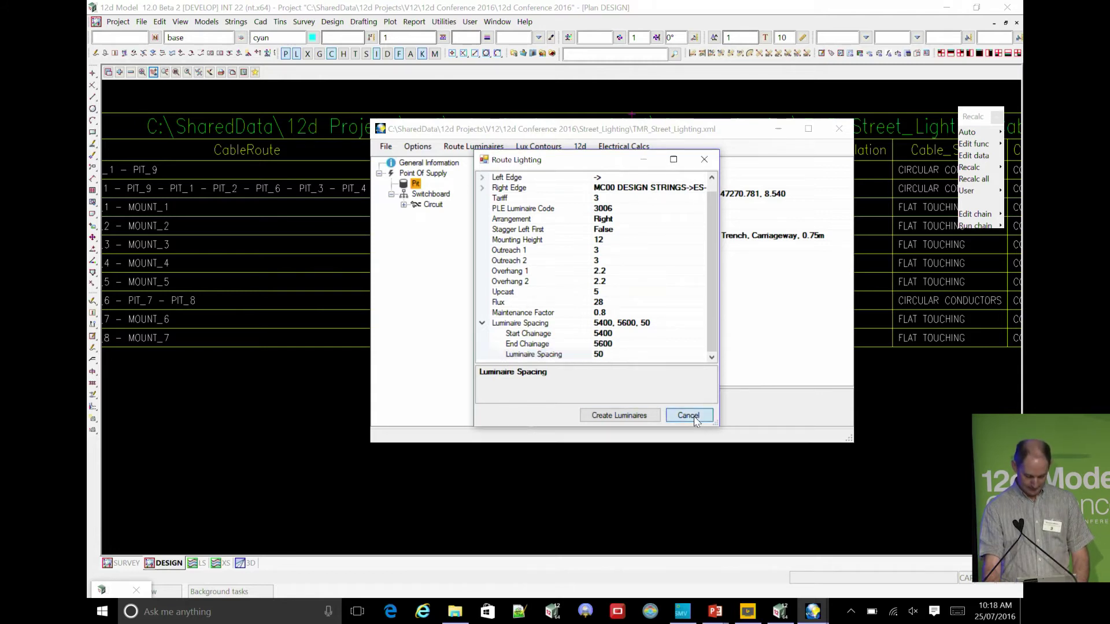
Minimise the street lighting editor and view the lights, switchboard and supply cabinet beside the road from above ground in the 3D view.
left_click(778, 129)
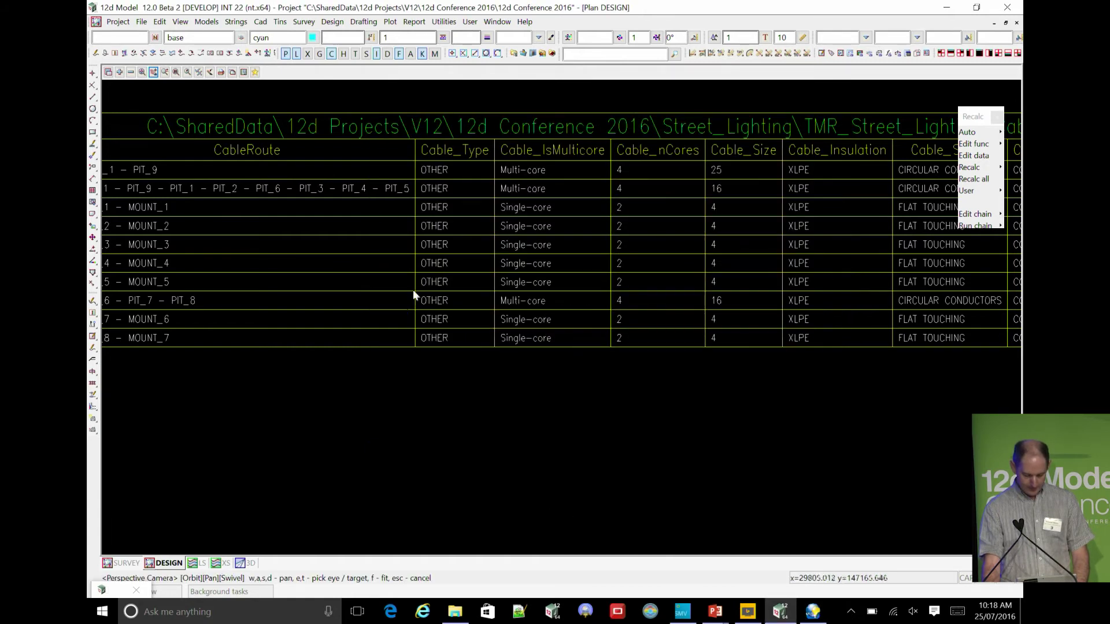
left_click(245, 563)
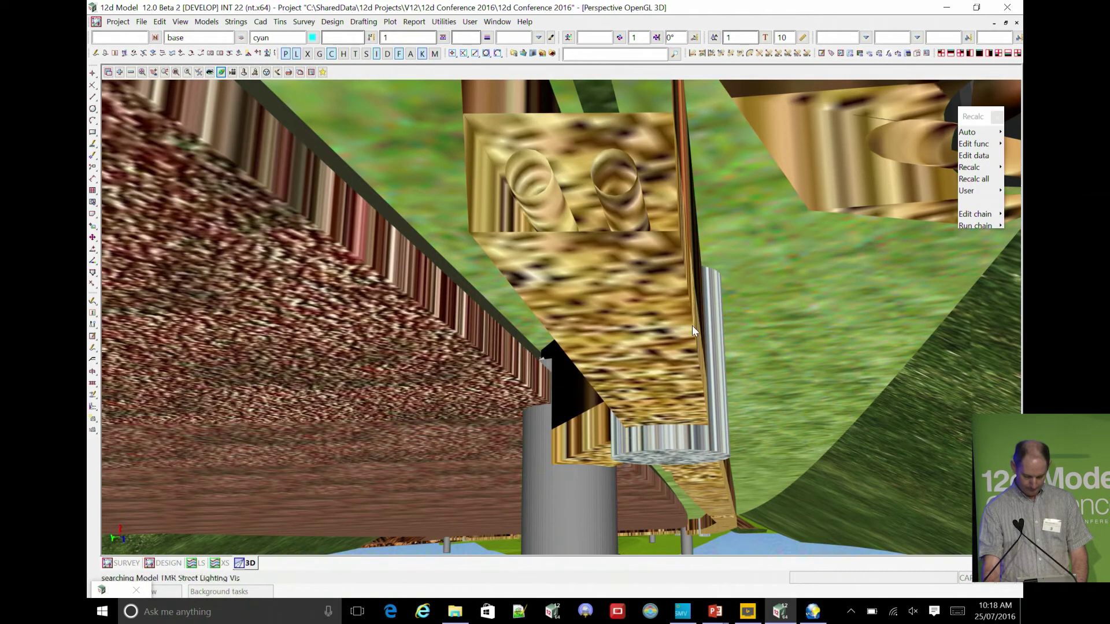
left_click(684, 306)
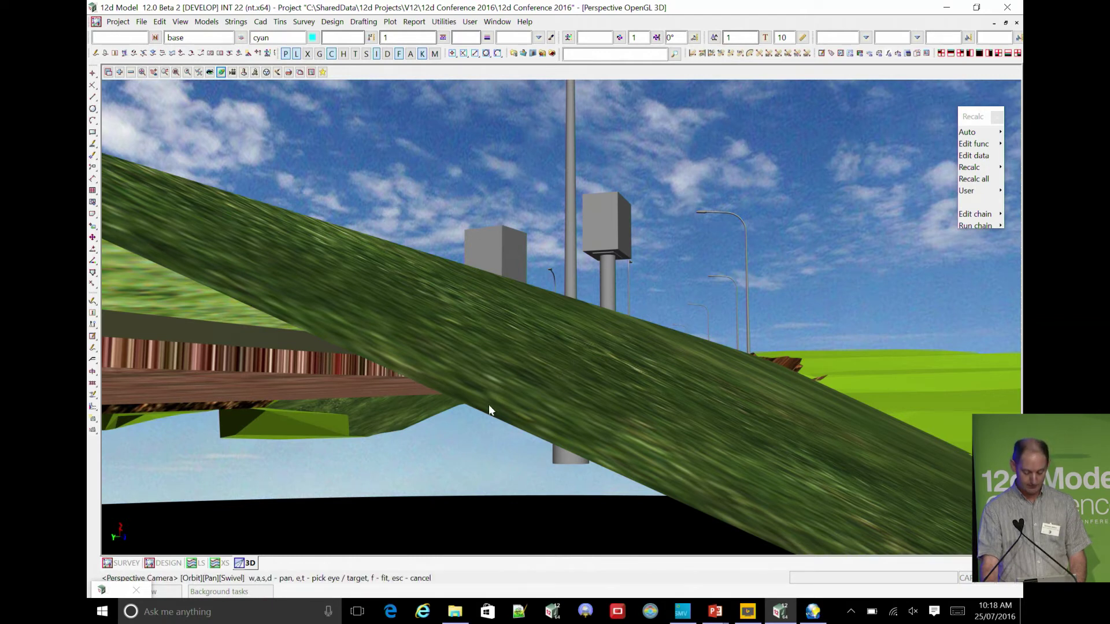
left_click(542, 344)
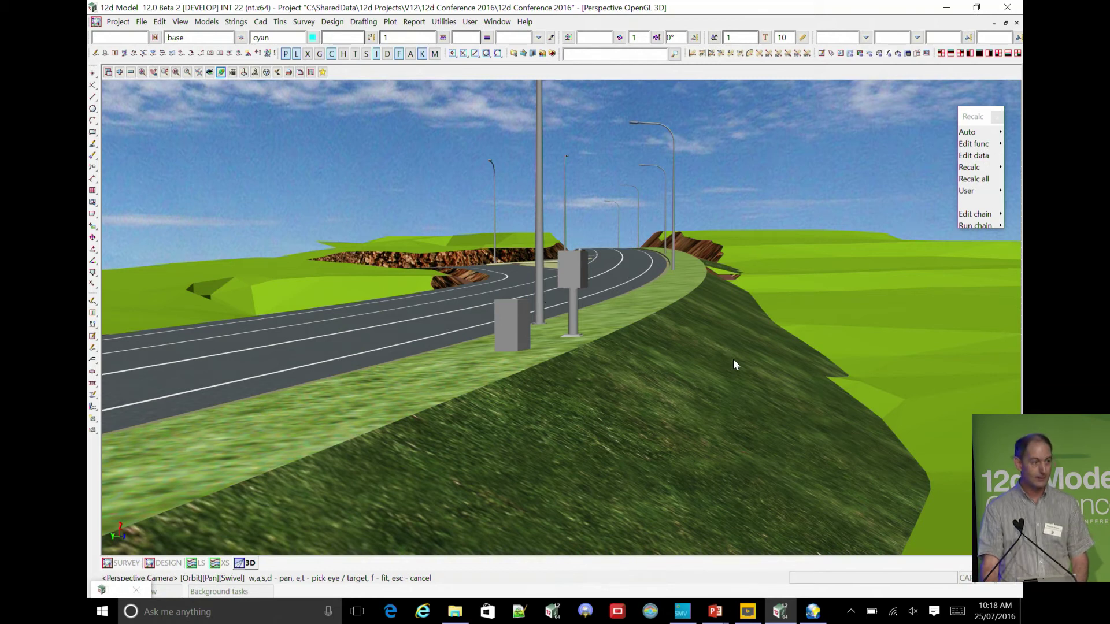
Restore and exit the street lighting editor, and finish the TMR Street Lighting function.
left_click(812, 611)
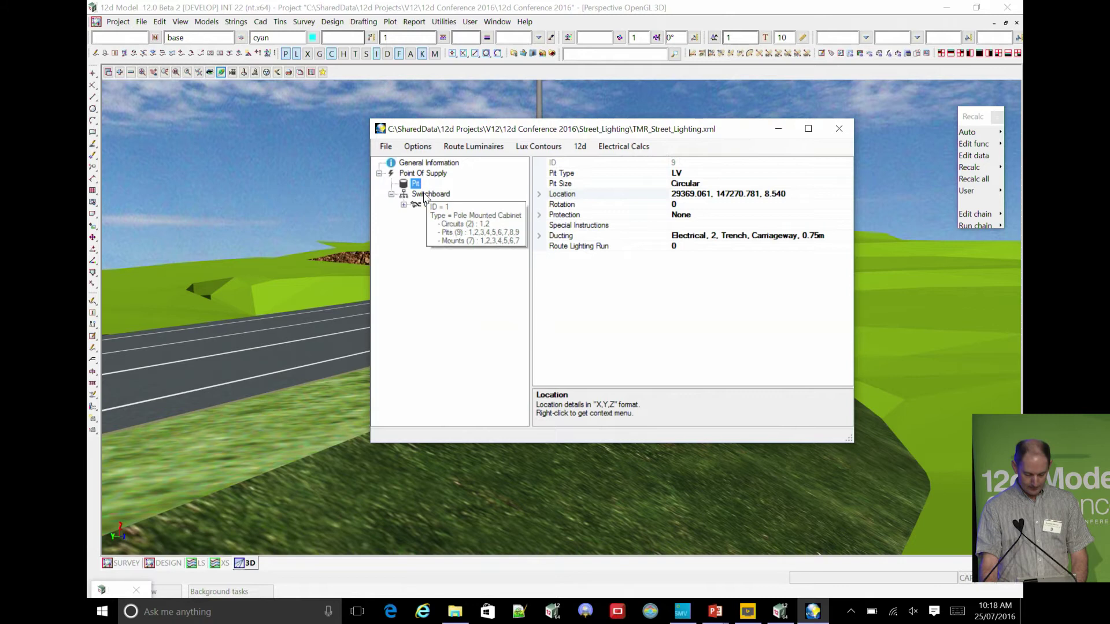
left_click(386, 148)
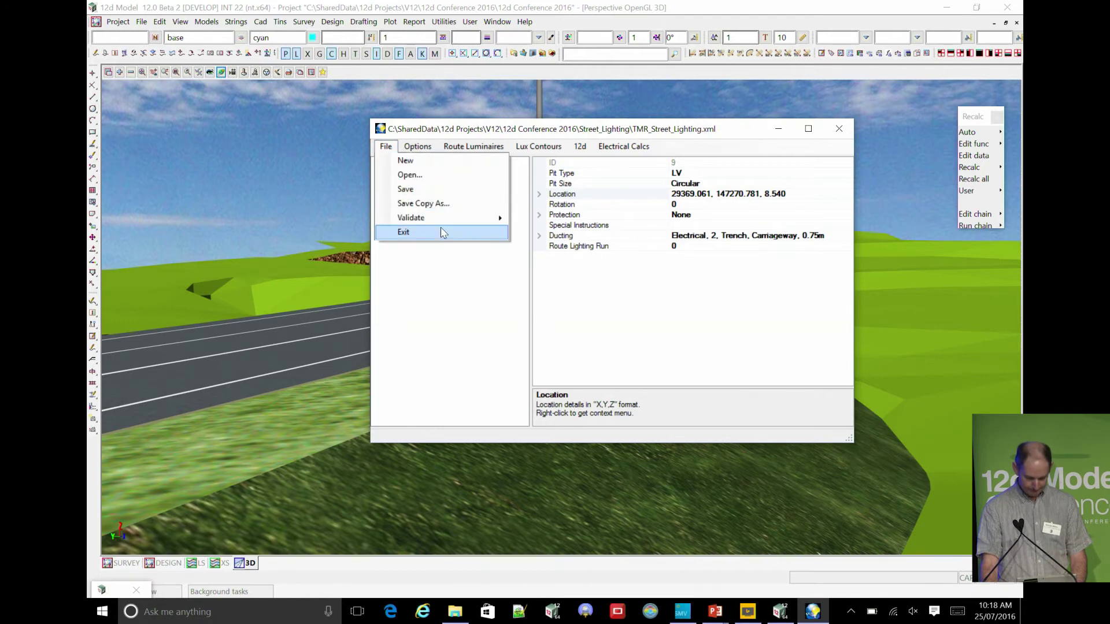
left_click(444, 231)
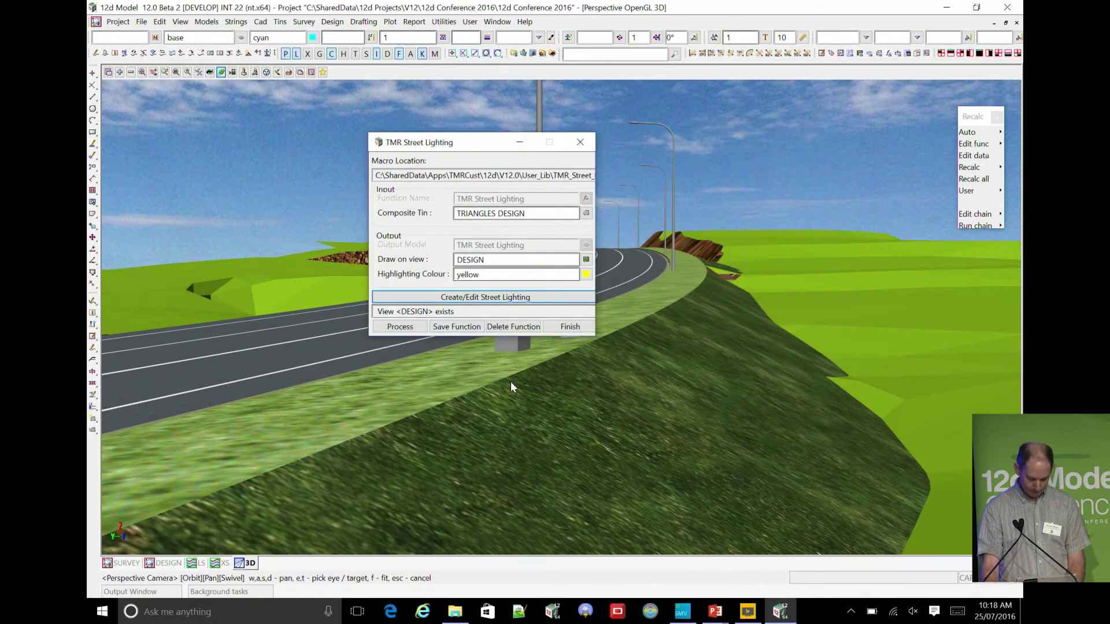
left_click(570, 326)
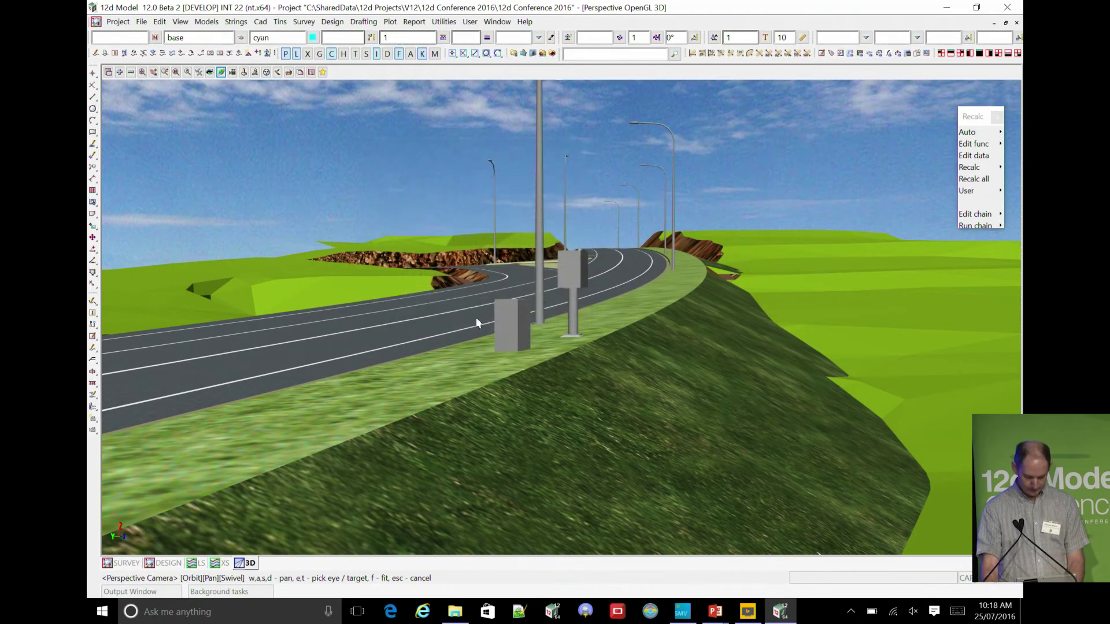
Load the Gully Pit Output favourite into the 3D perspective view and show the whole gully pit.
left_click(323, 72)
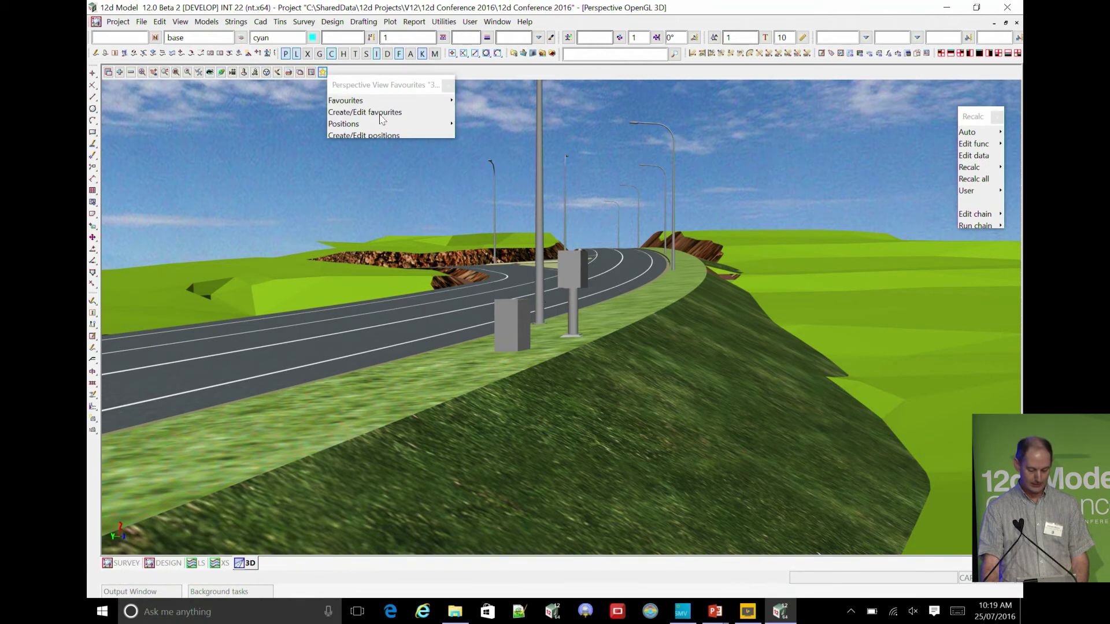
mouse_move(451, 105)
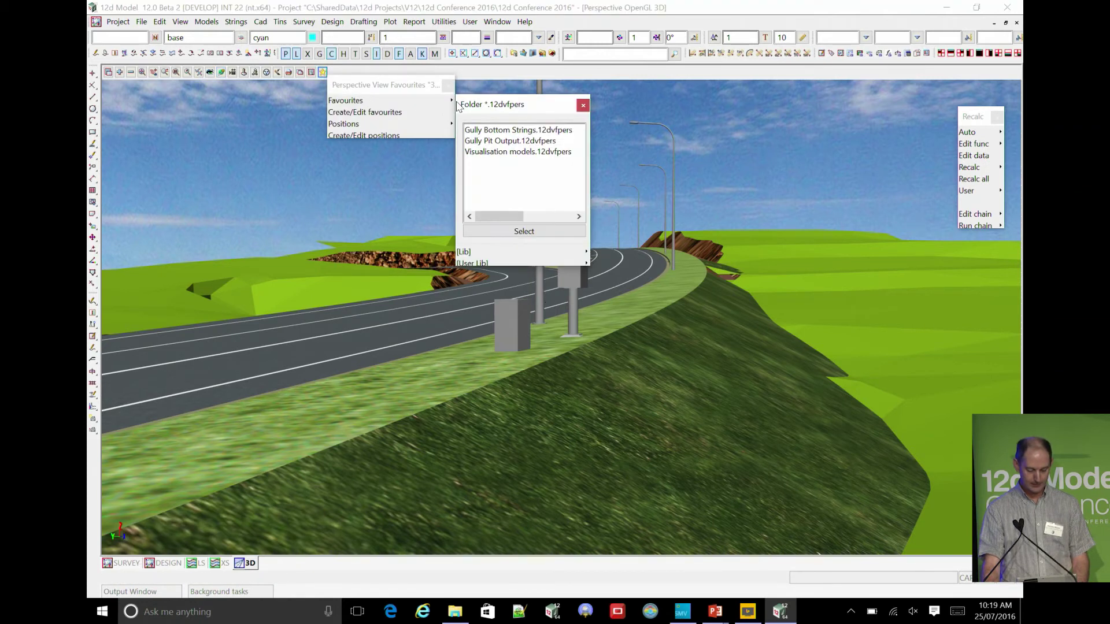
left_click(515, 141)
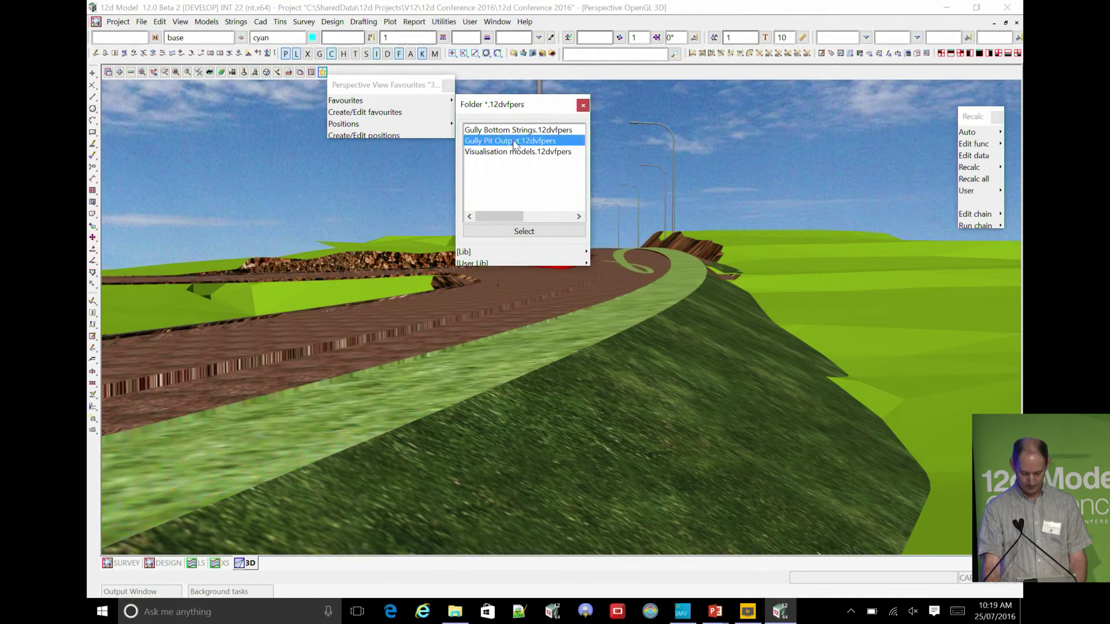
double_click(514, 142)
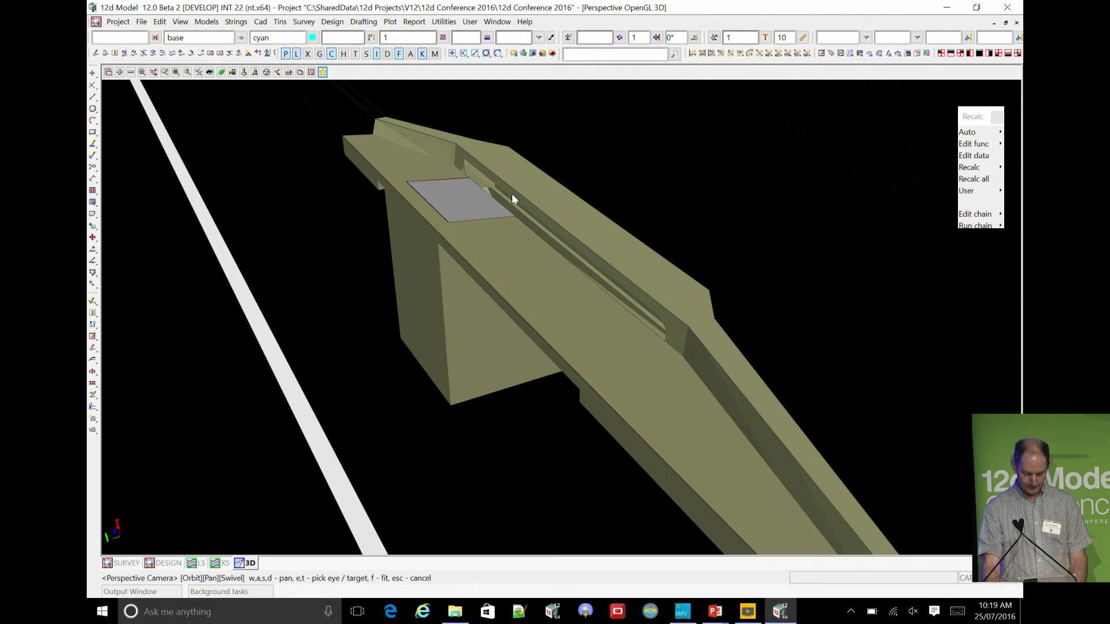
scroll(461, 268, "down", 3)
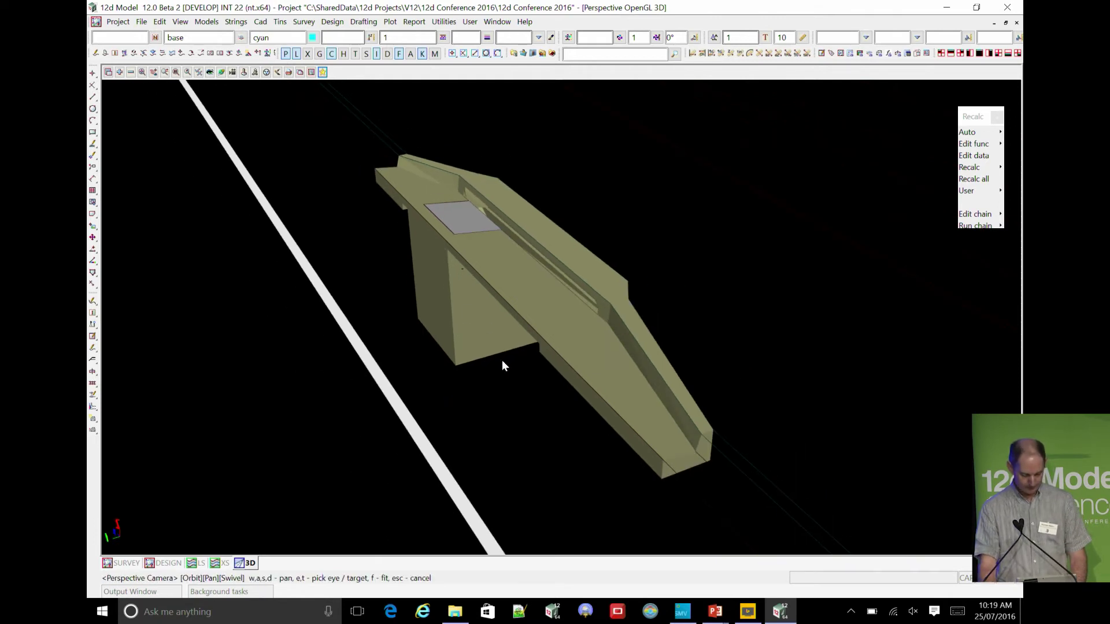
key("alt")
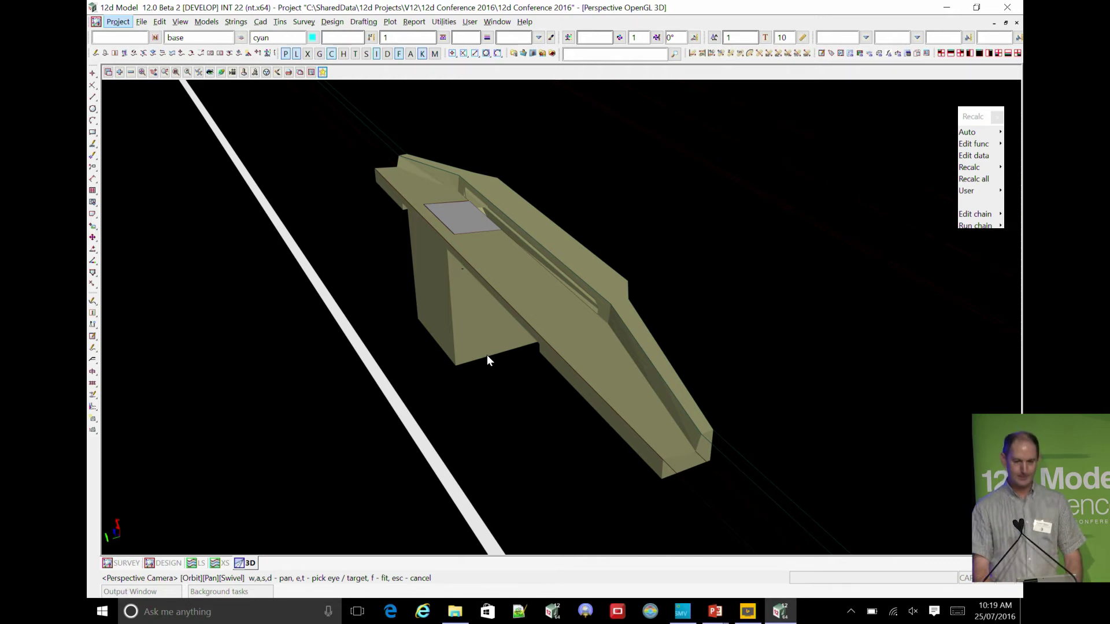
key("alt")
Remove the MC00 GULLY GRATE TRIMESH model from the 3D view and look down into the gully pit.
left_click(221, 73)
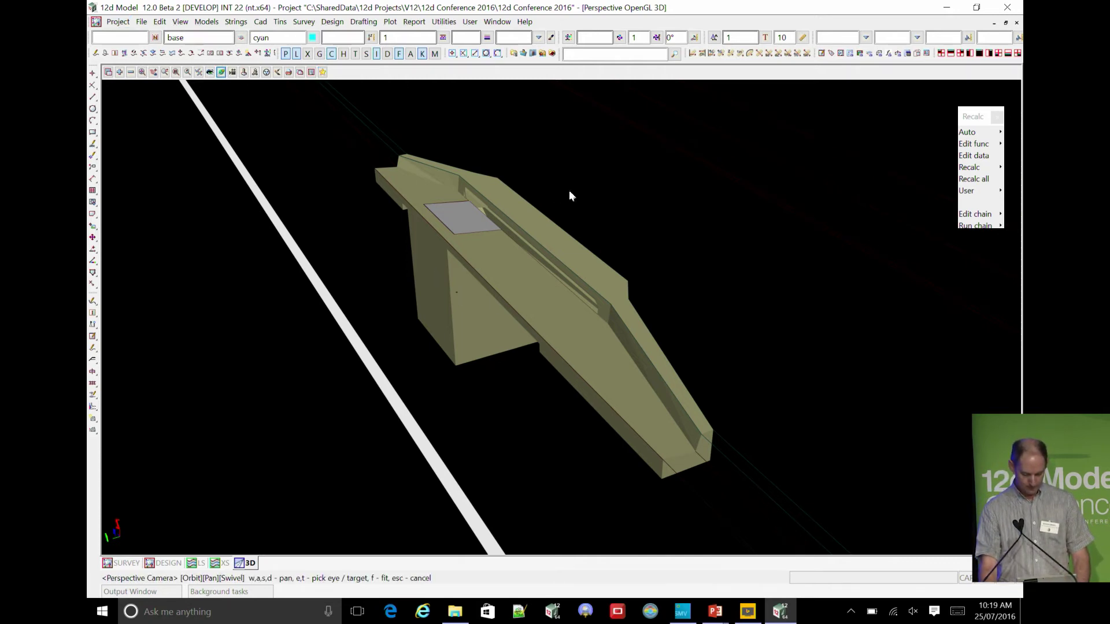
left_click(130, 72)
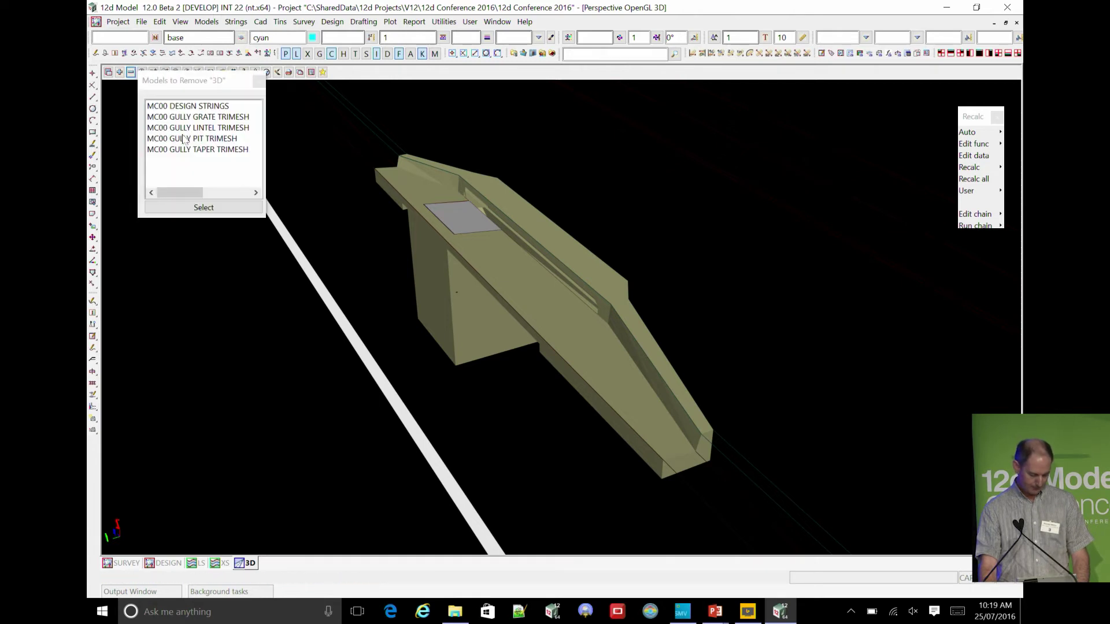
double_click(199, 118)
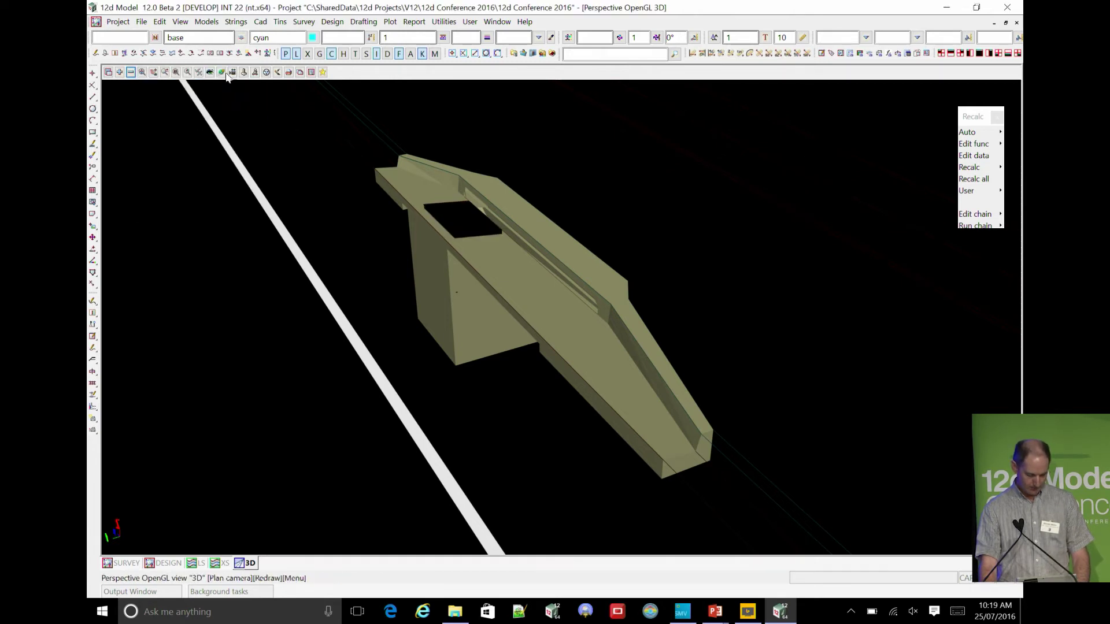
left_click(220, 72)
left_click_drag(463, 234, 442, 194)
scroll(442, 194, "up", 3)
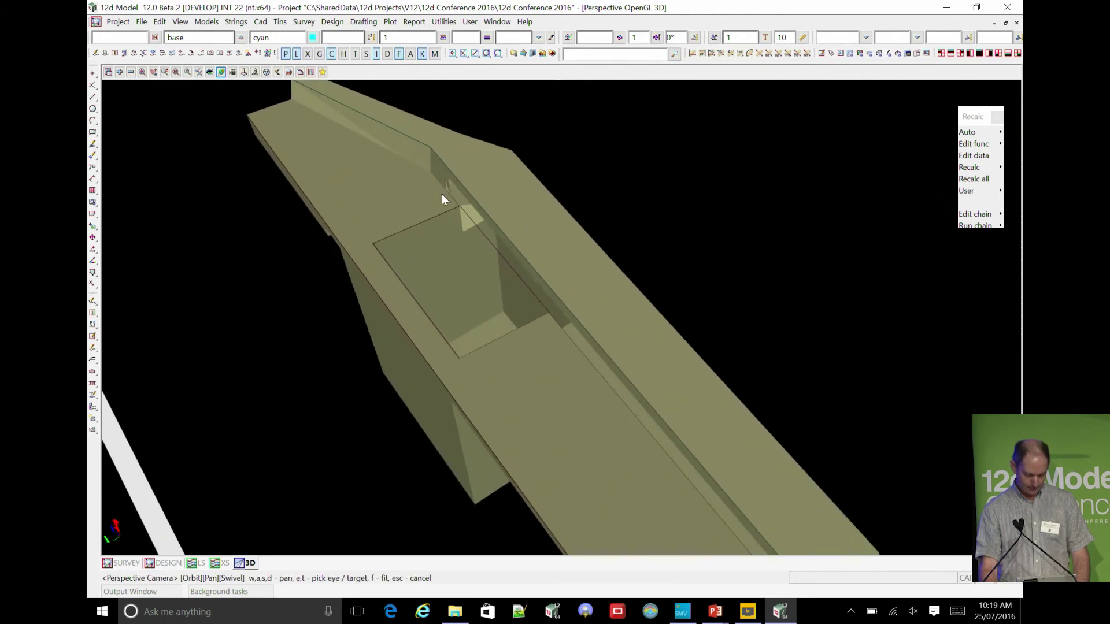
Add the DESIGN DRAINAGE model to the 3D view.
left_click(119, 71)
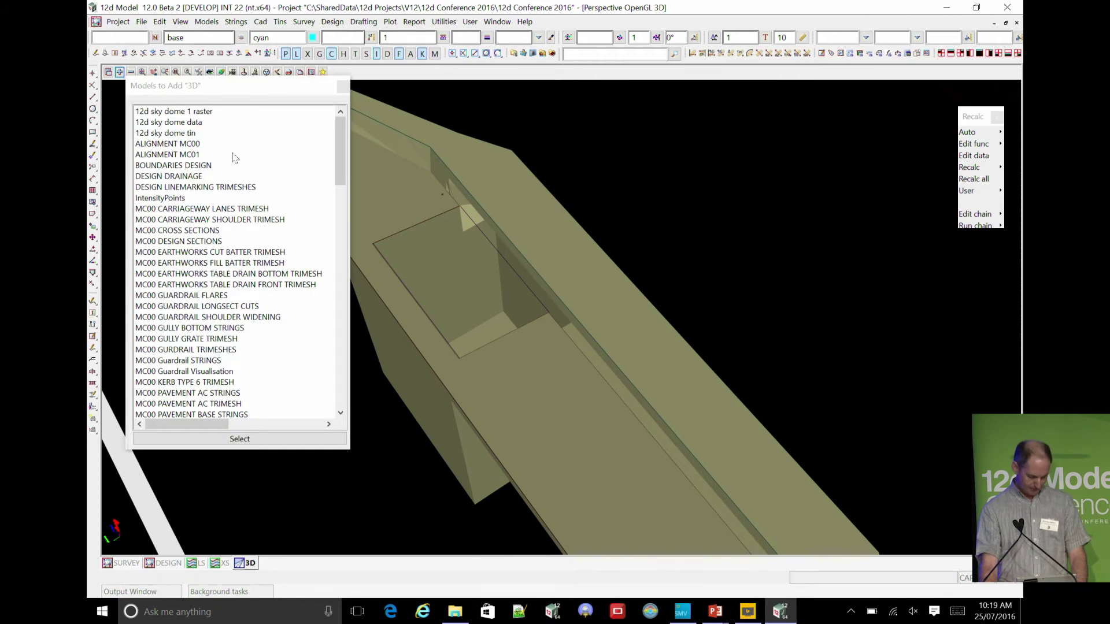
double_click(209, 175)
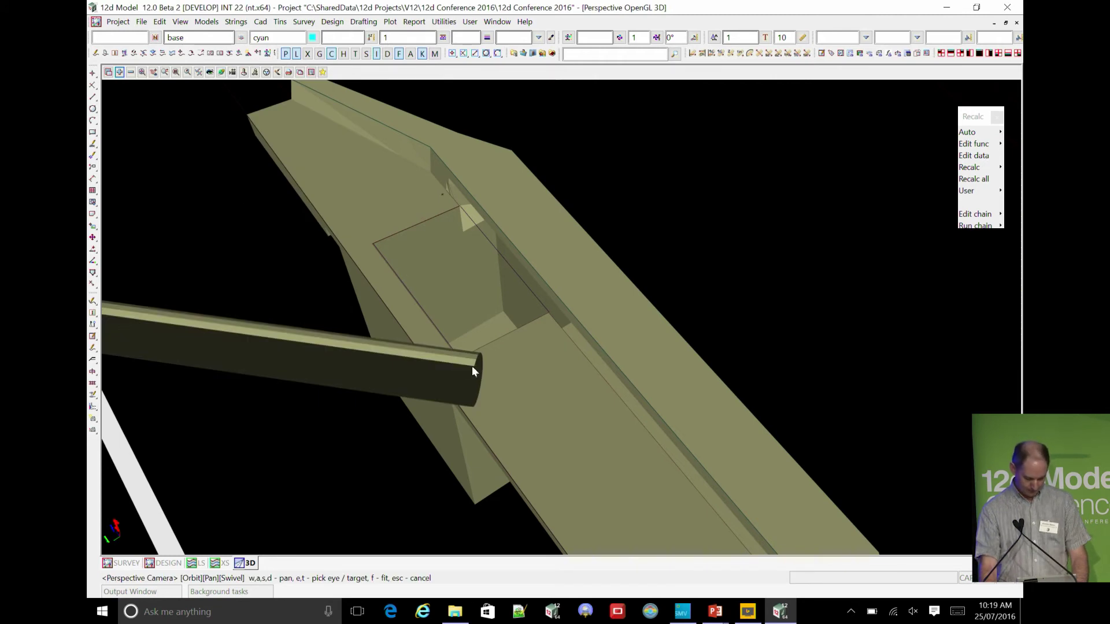
Centre the 3D orbit on the gully pit and orbit to look at the drainage pipe entering it.
left_click(277, 71)
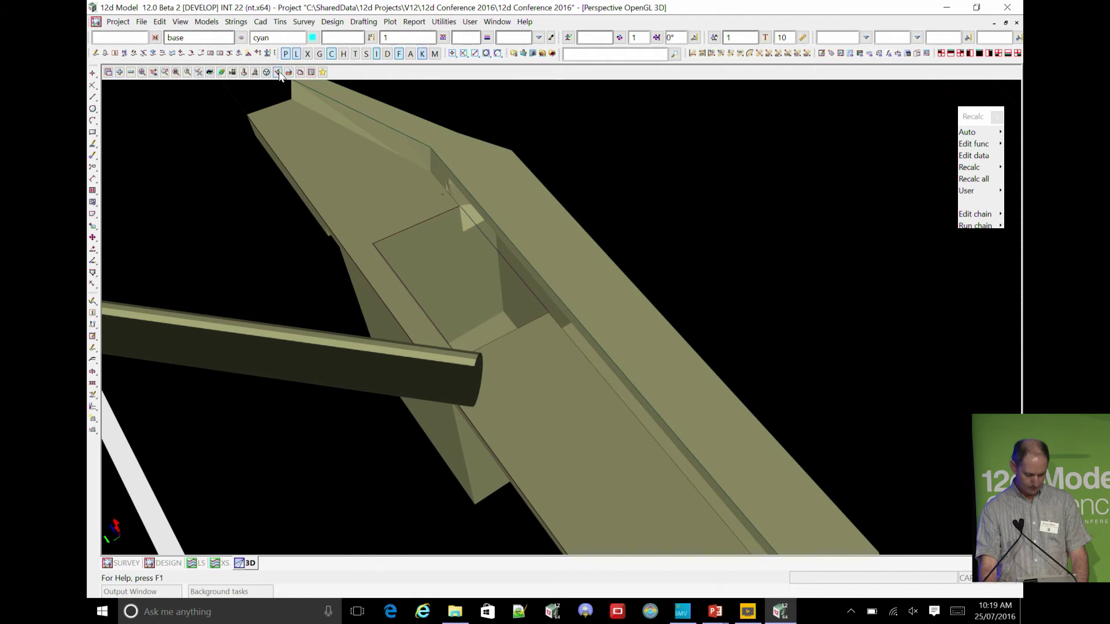
left_click(495, 352)
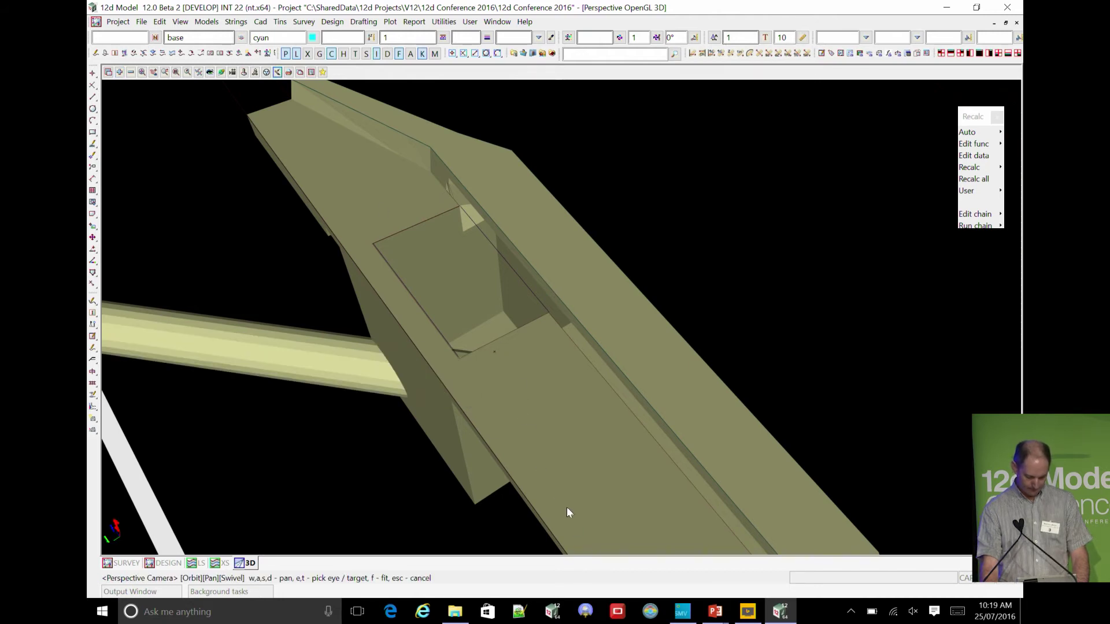
middle_click_drag(483, 295, 497, 466)
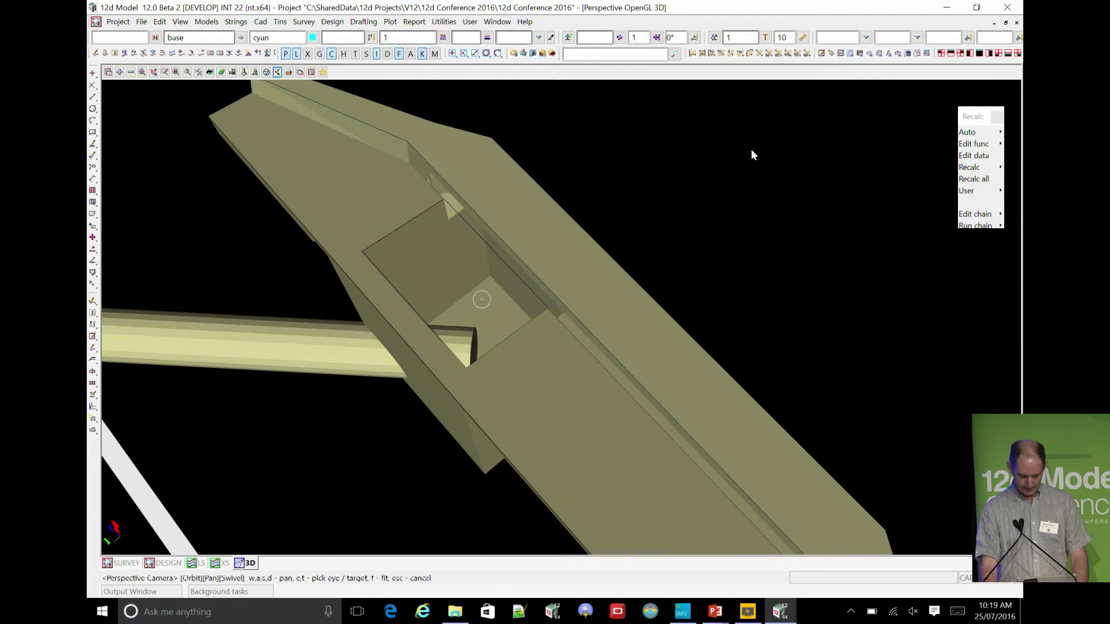
Open MC00.mtf for editing and find the gully pit snippets among its right modifiers.
left_click(332, 21)
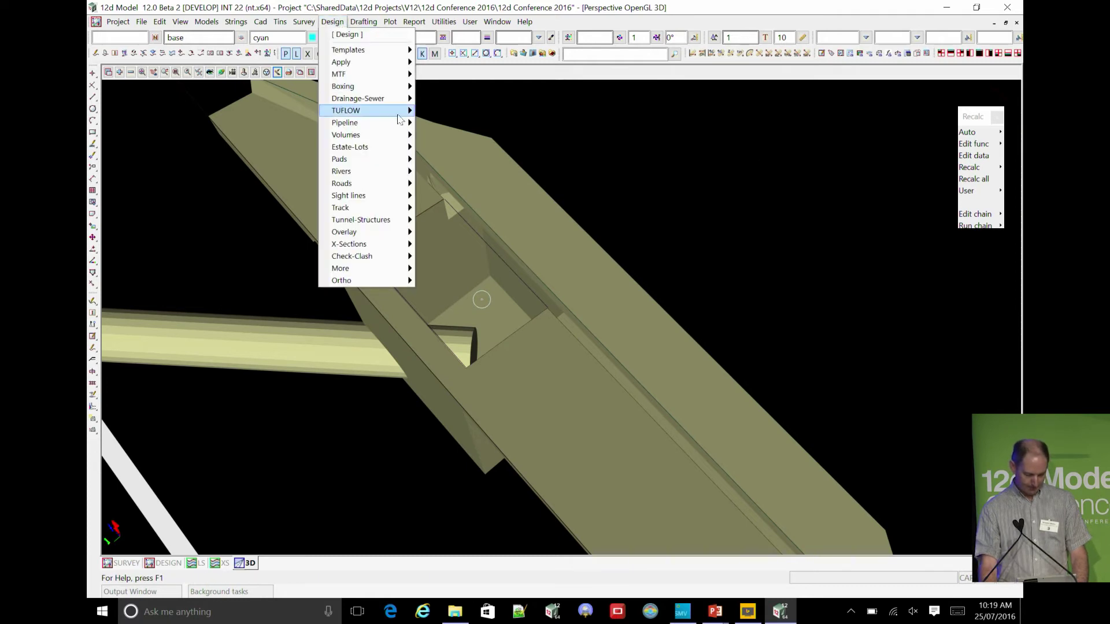
mouse_move(399, 74)
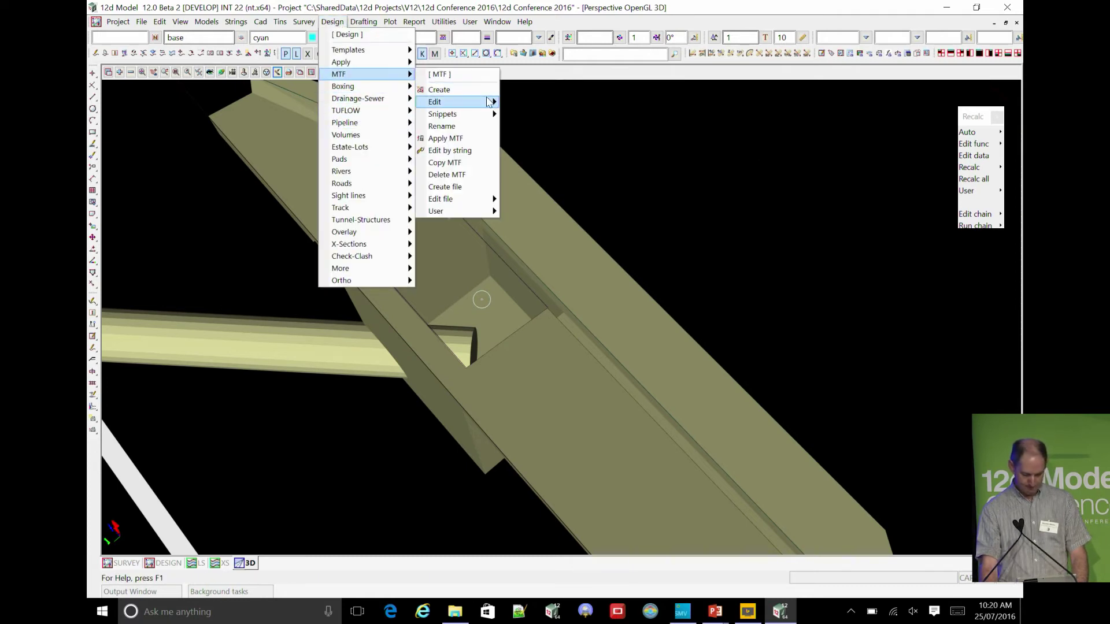
left_click(561, 119)
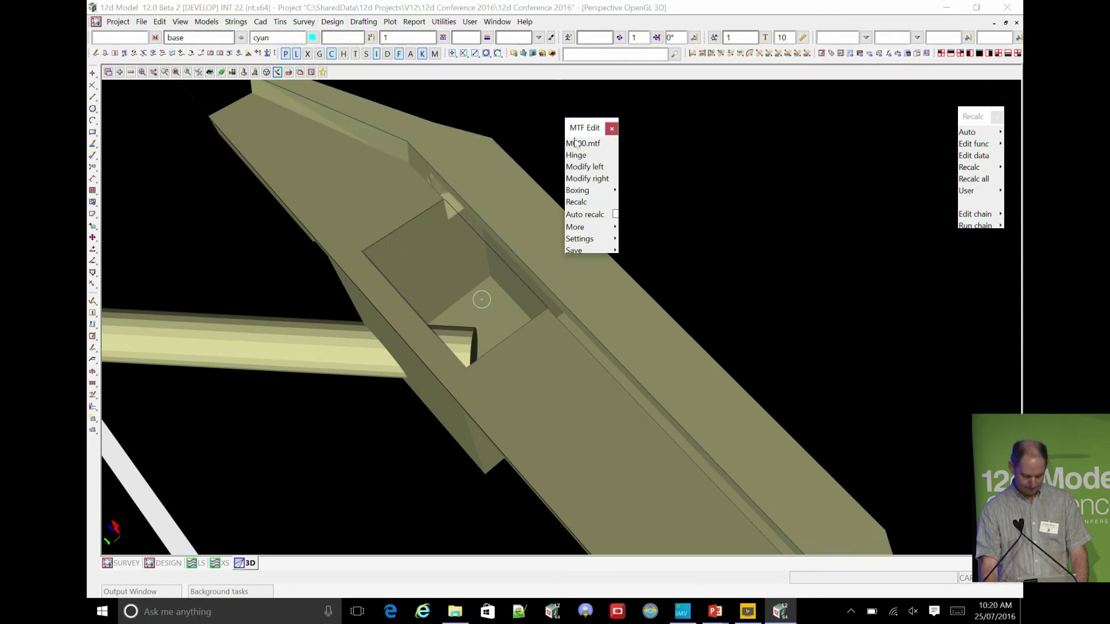
left_click(603, 180)
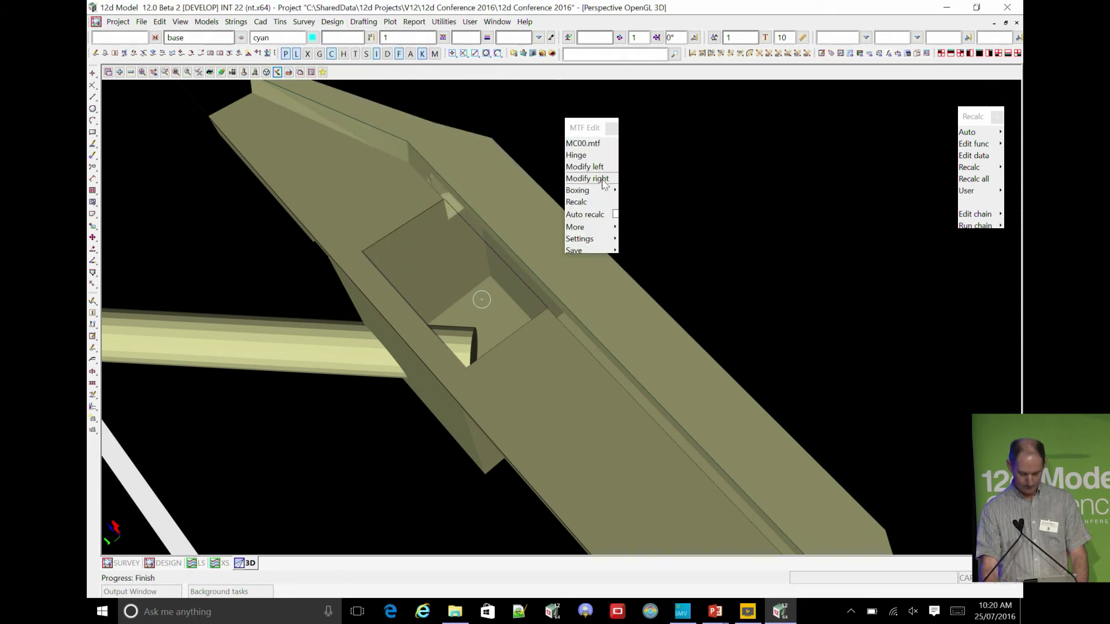
left_click_drag(749, 336, 535, 84)
left_click_drag(789, 162, 796, 258)
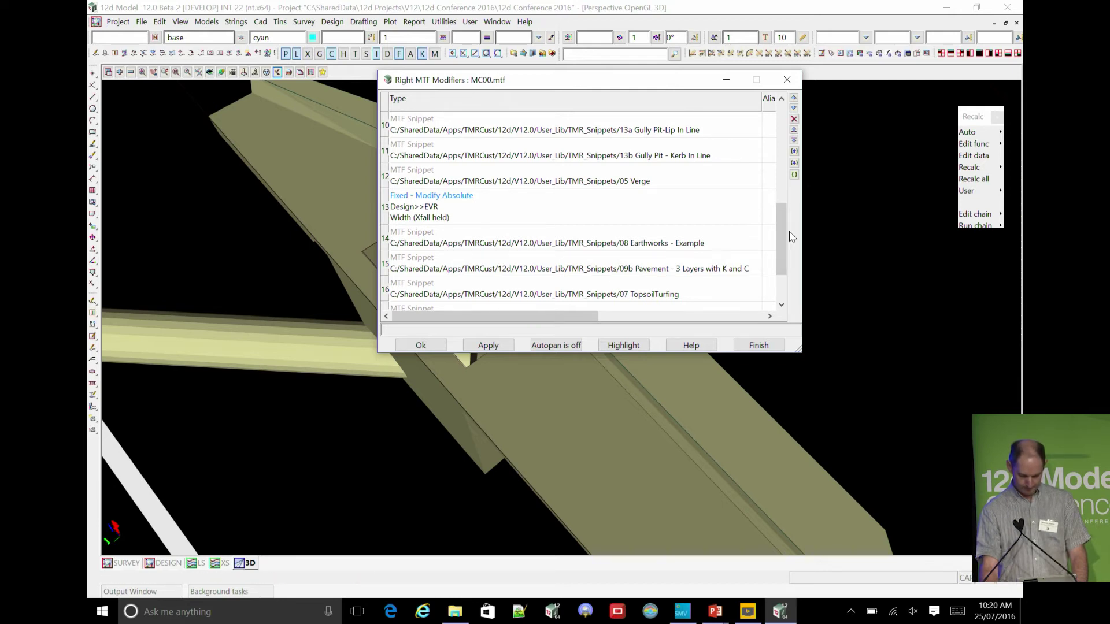
scroll(779, 226, "up", 2)
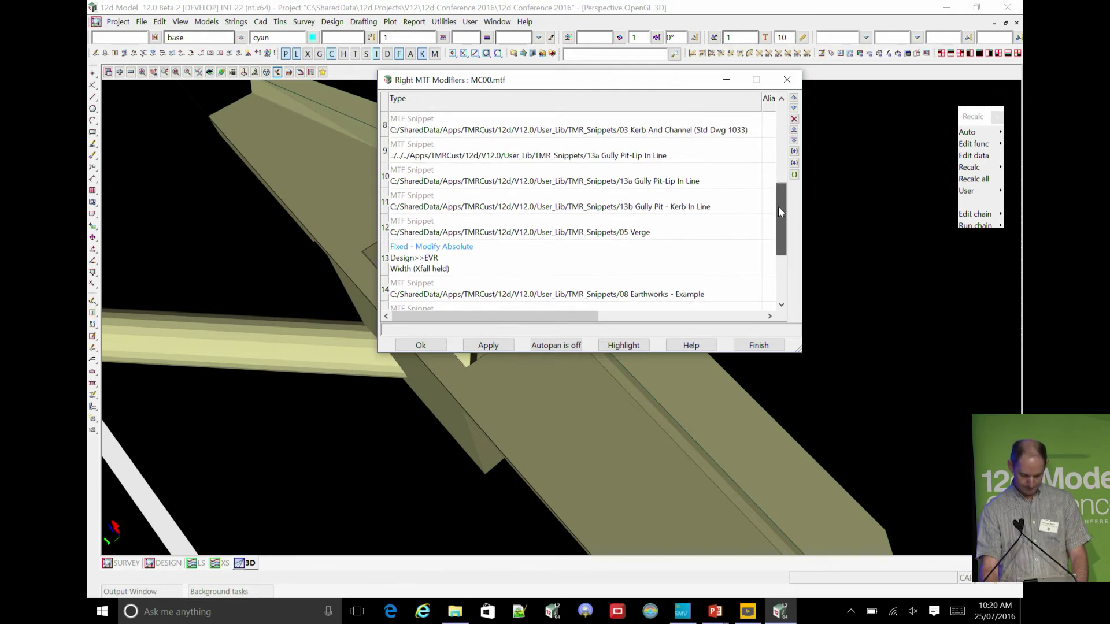
Open the first 13a Gully Pit-Lip In Line snippet and enlarge its dialog to show all parameters.
double_click(694, 160)
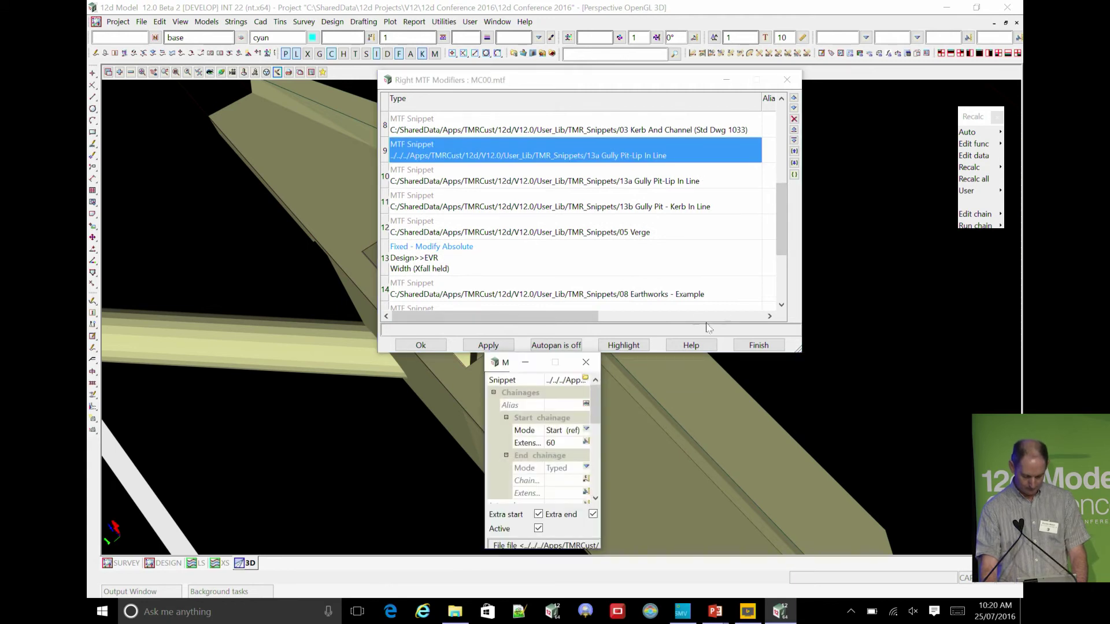
left_click_drag(507, 363, 300, 34)
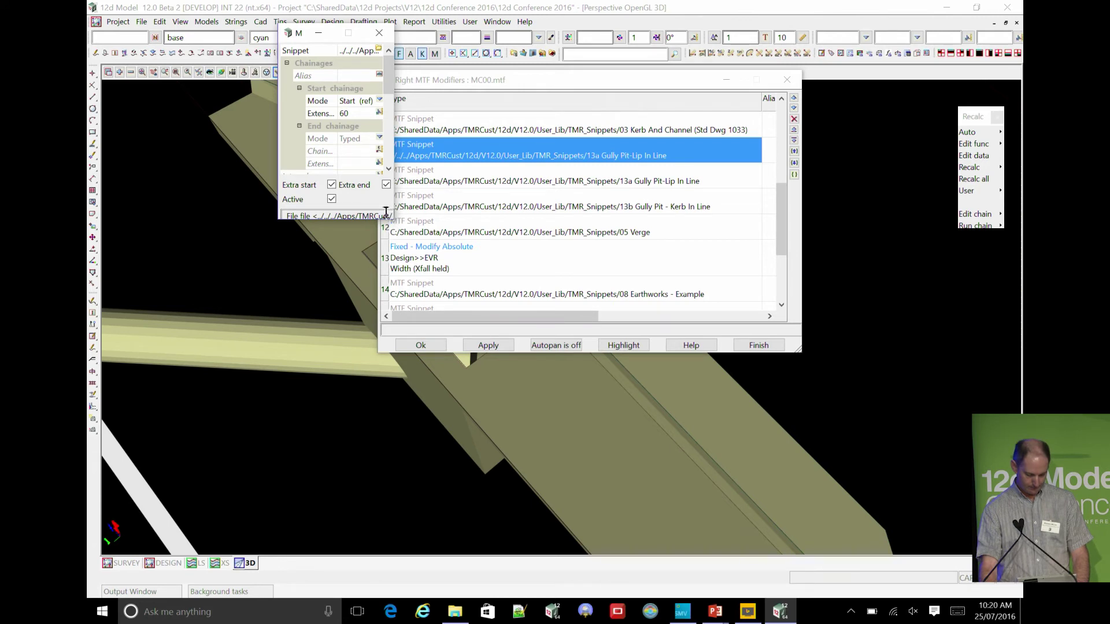
left_click_drag(394, 216, 778, 242)
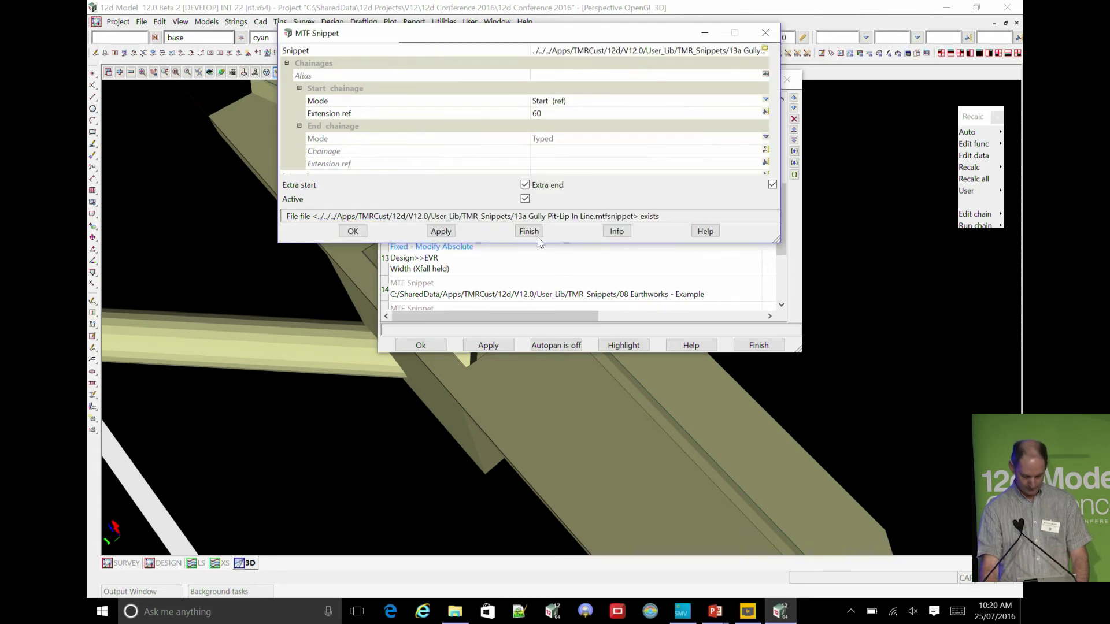
left_click_drag(566, 242, 573, 456)
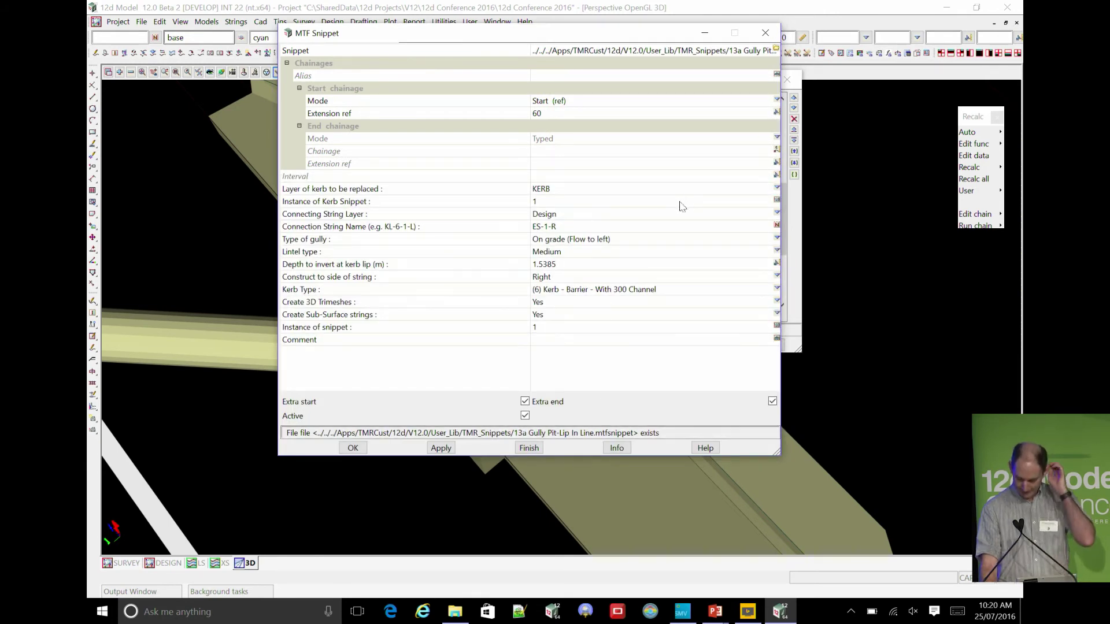
Review the snippet's kerb layer, kerb snippet instance, connecting string layer and connection string name.
left_click(714, 191)
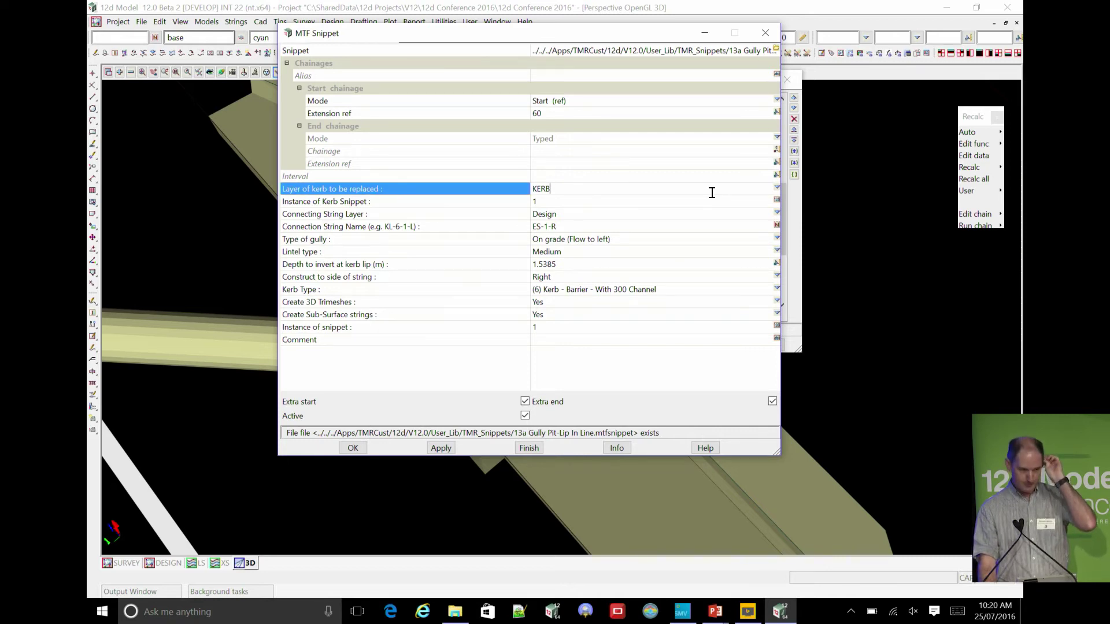
left_click(675, 202)
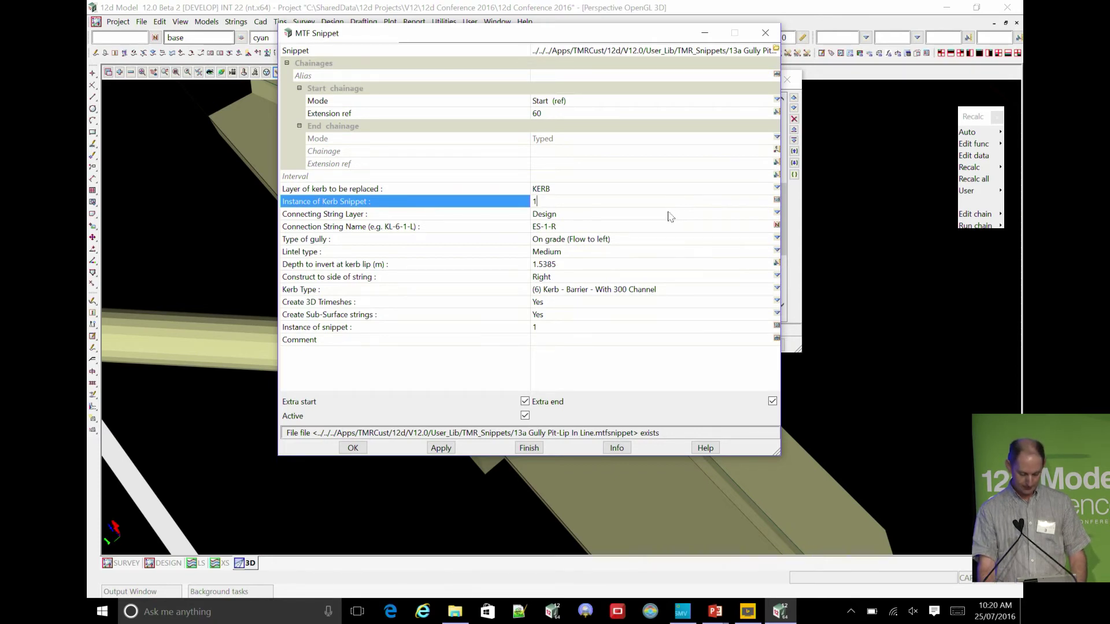
left_click(674, 213)
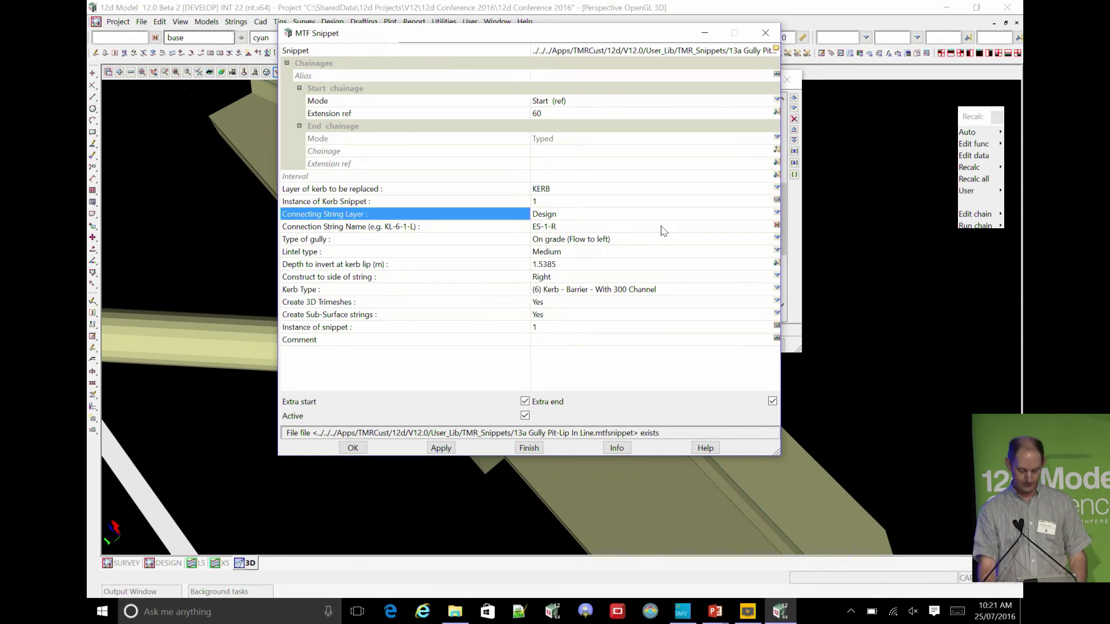
left_click(661, 226)
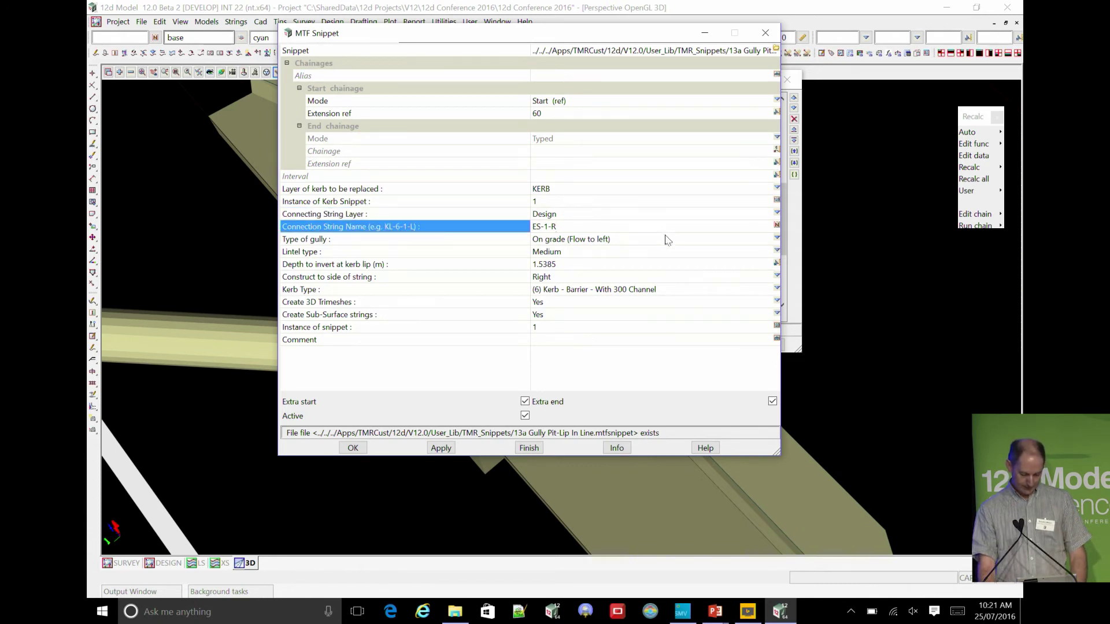
Look through the available choices for the snippet's type of gully and lintel type.
left_click(668, 238)
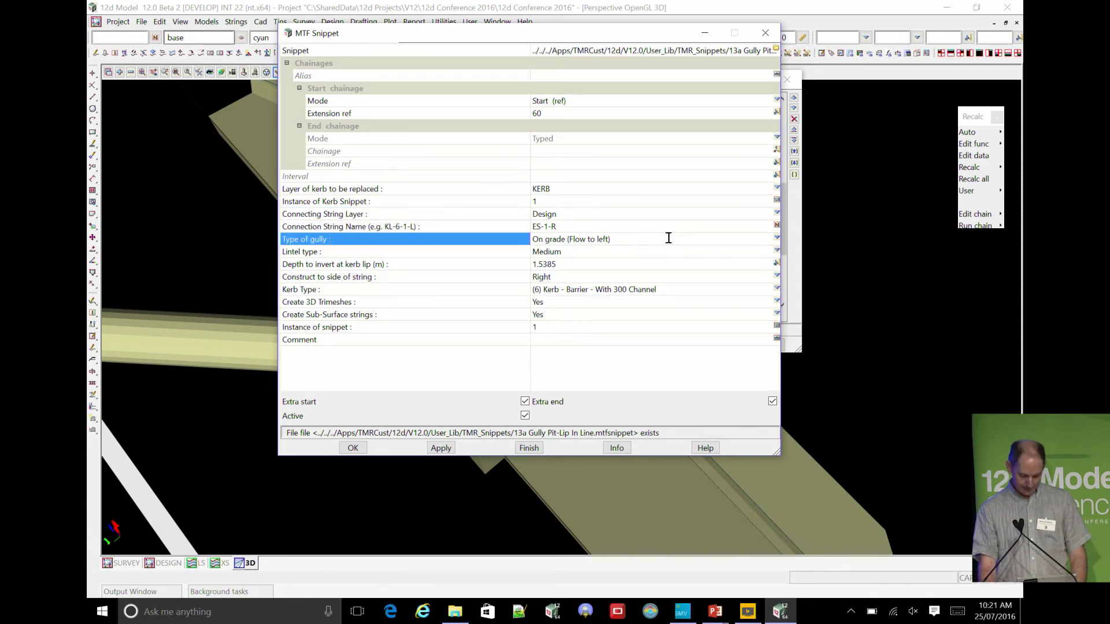
left_click(777, 239)
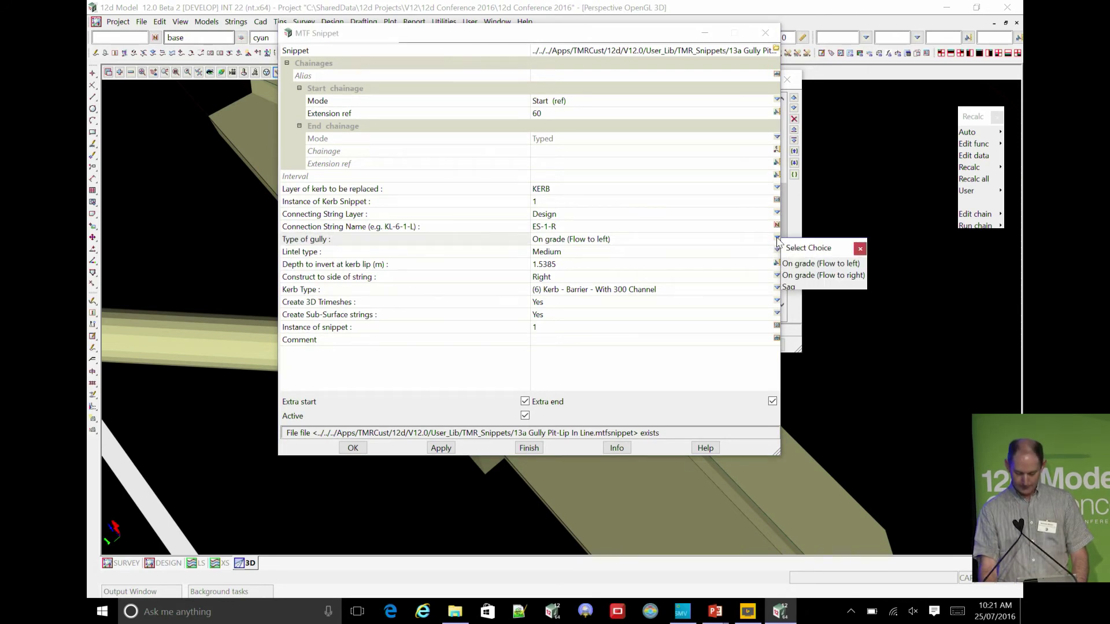
left_click(694, 255)
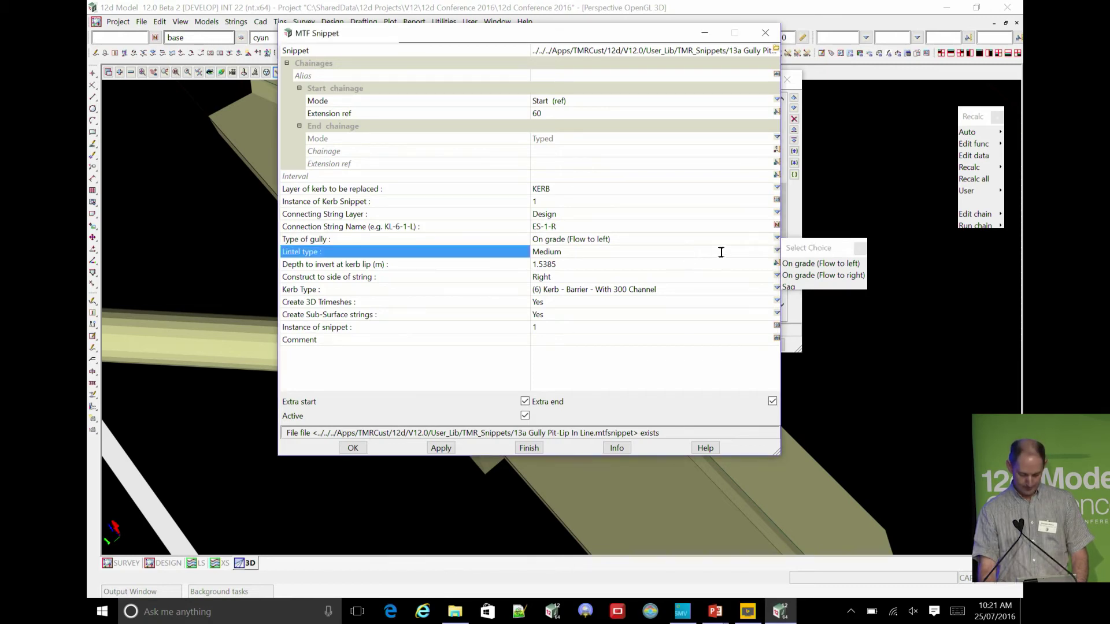
left_click(777, 251)
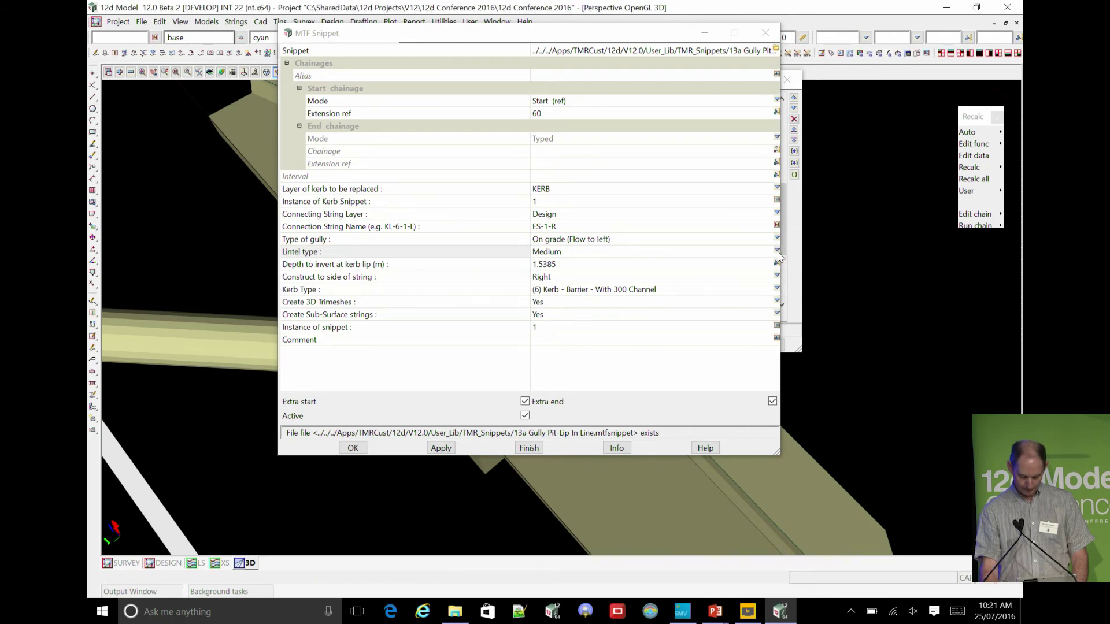
left_click(777, 251)
left_click(837, 263)
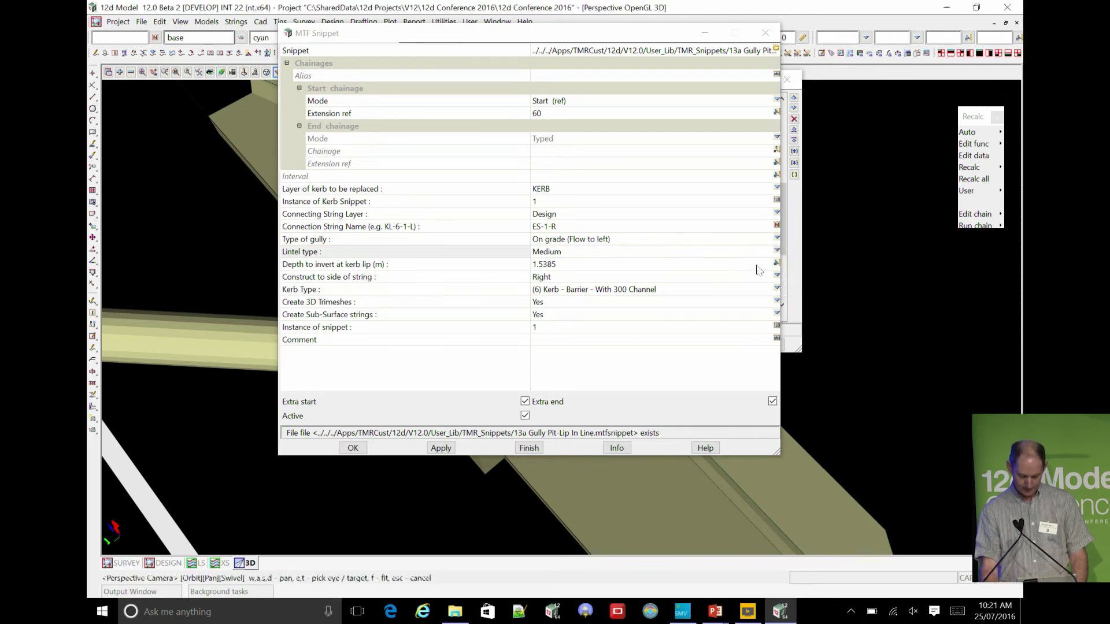
Review the snippet's invert depth, construction side, kerb type, 3D trimesh and sub-surface string settings, and accept the snippet and right modifiers.
left_click(589, 267)
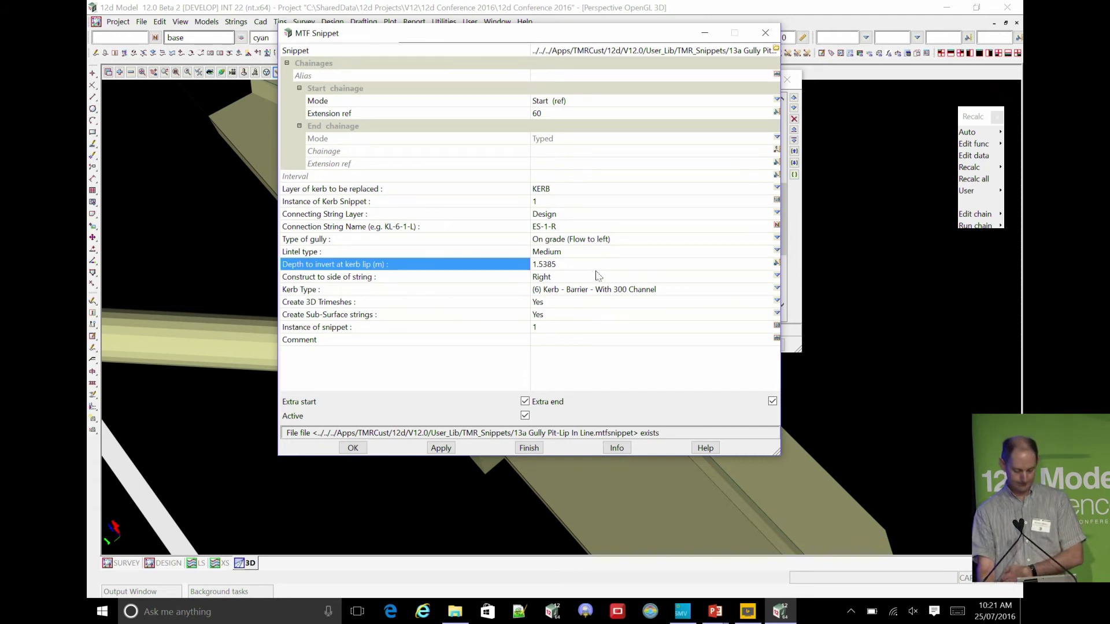
left_click(663, 277)
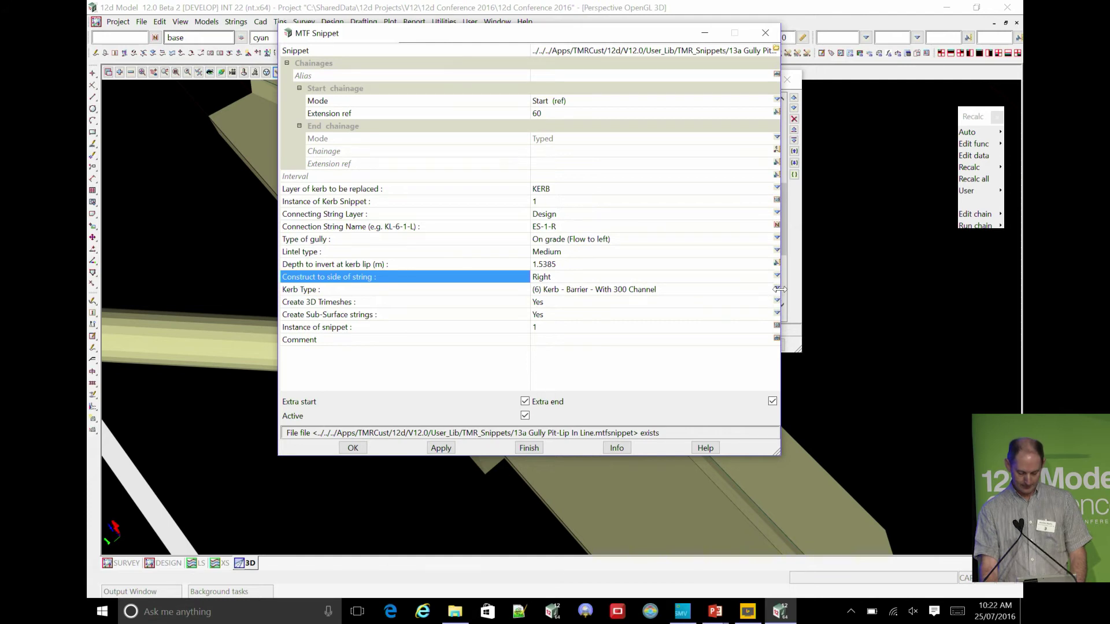
left_click(660, 292)
left_click_drag(678, 293, 493, 293)
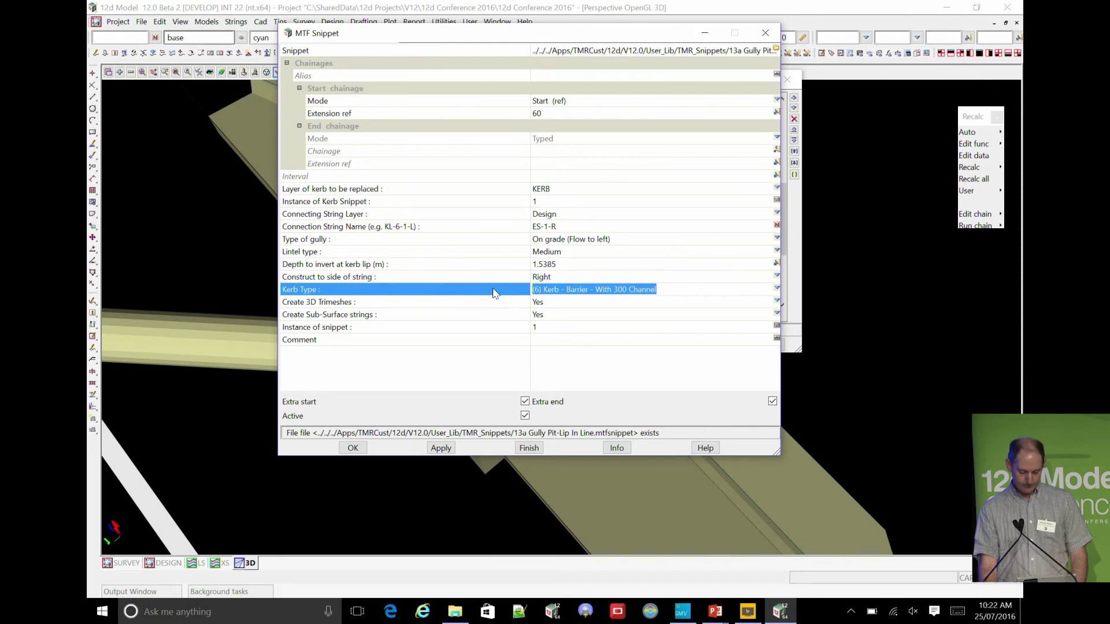
left_click(592, 301)
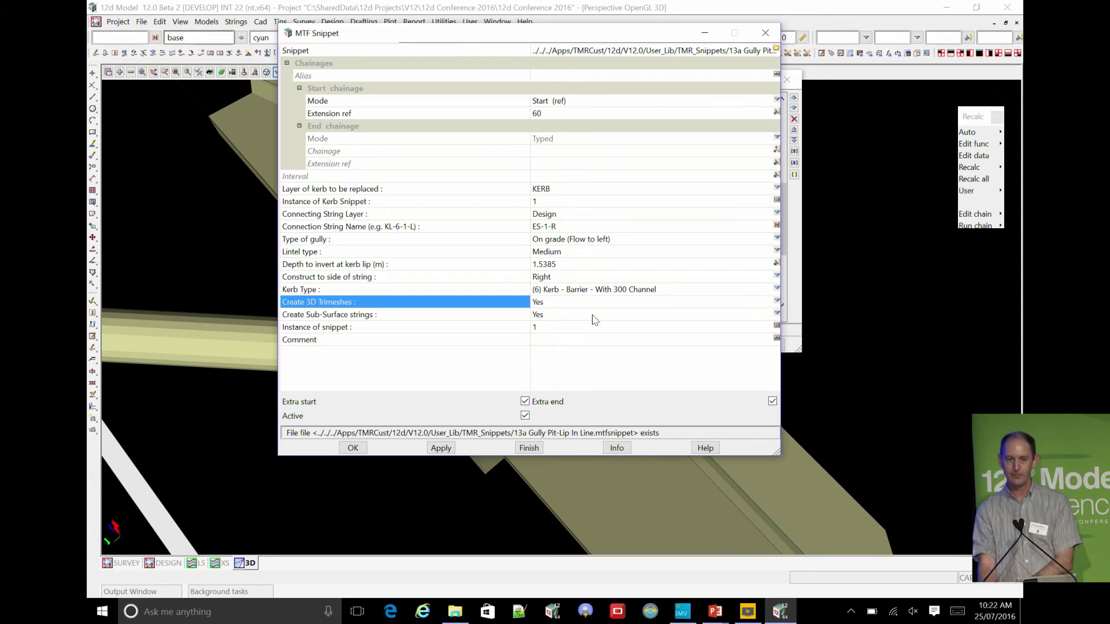
left_click(613, 314)
left_click_drag(614, 315, 509, 319)
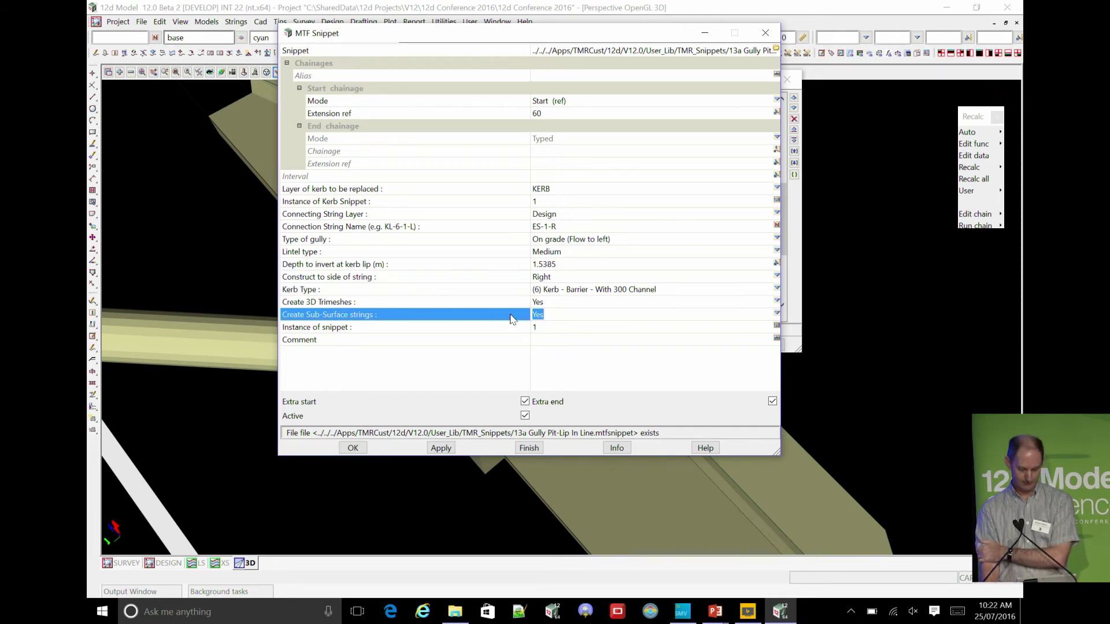
left_click(353, 448)
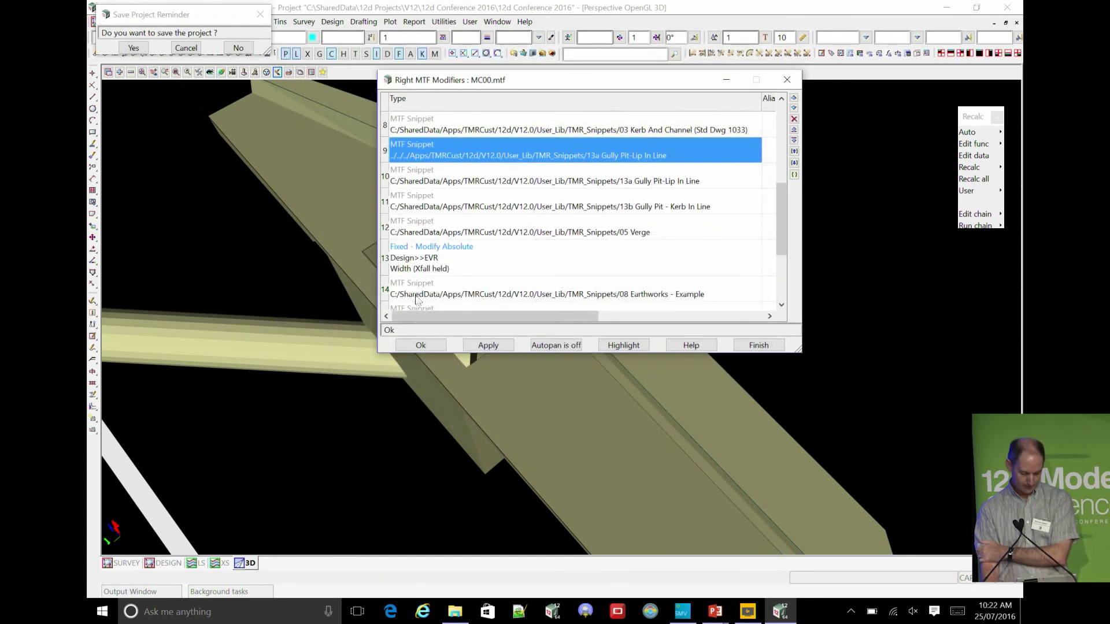
left_click(428, 346)
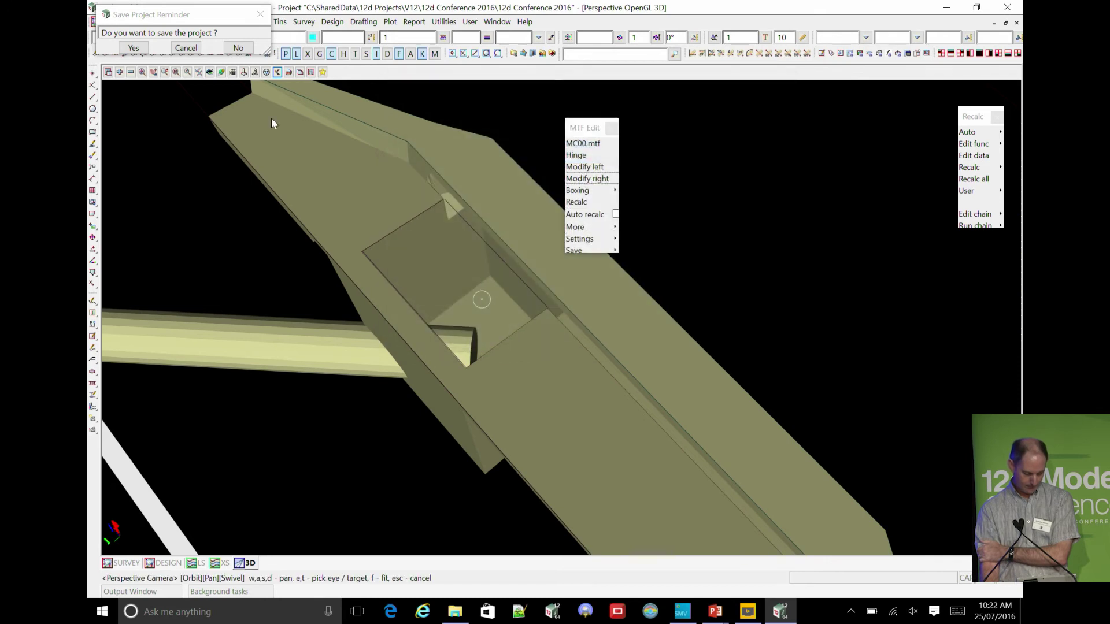
Load the Gully Bottom Strings favourite into the 3D view and show the pit strings clear of the MTF Edit menu.
left_click(323, 72)
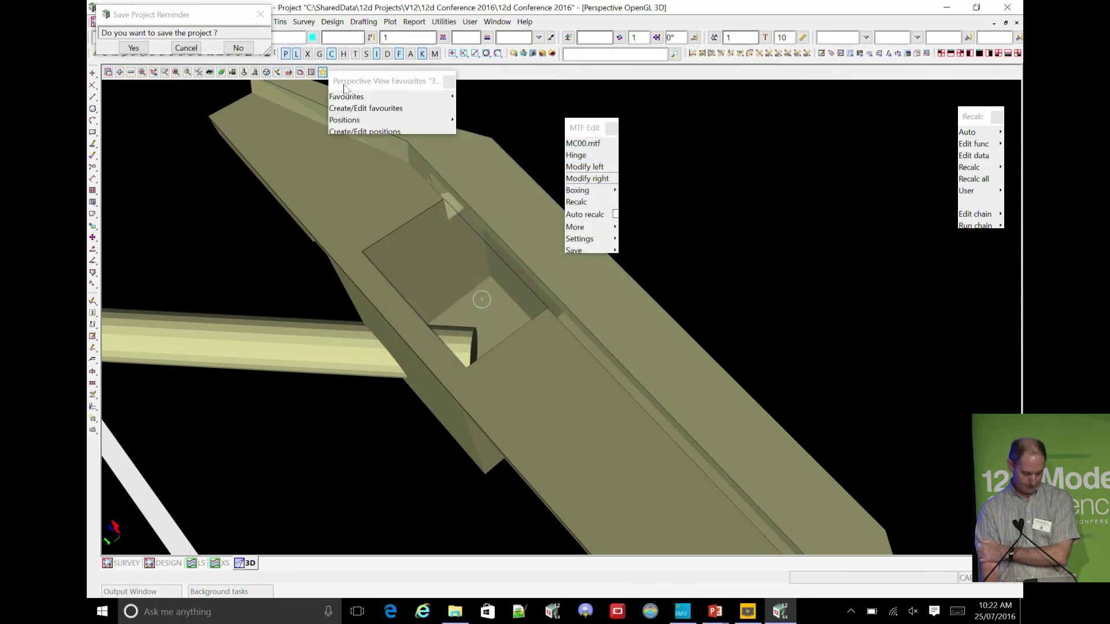
mouse_move(449, 97)
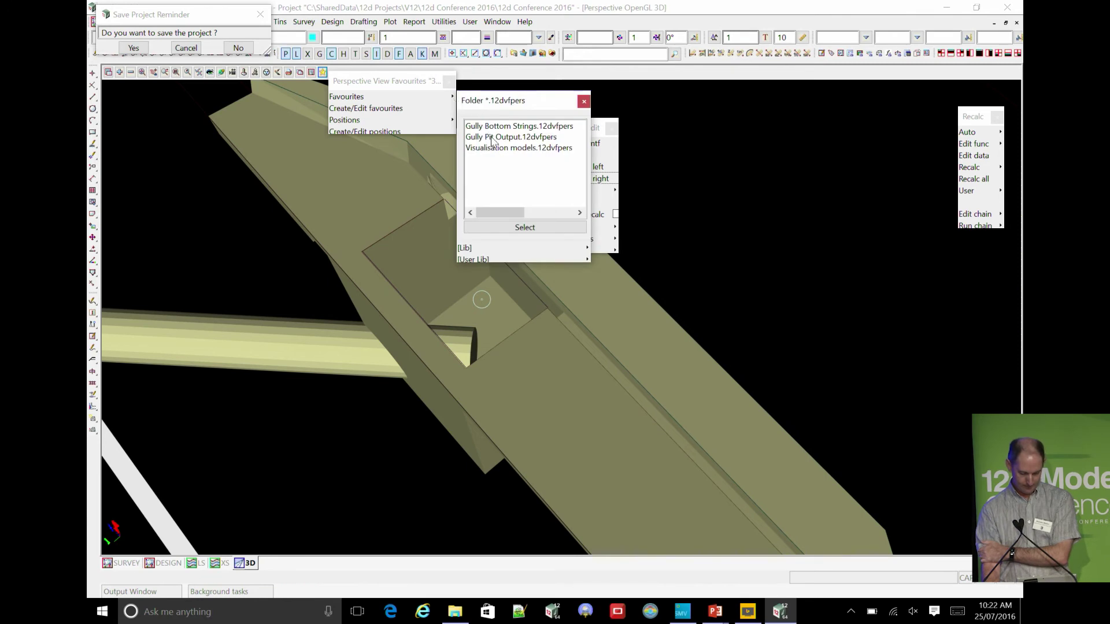
double_click(498, 126)
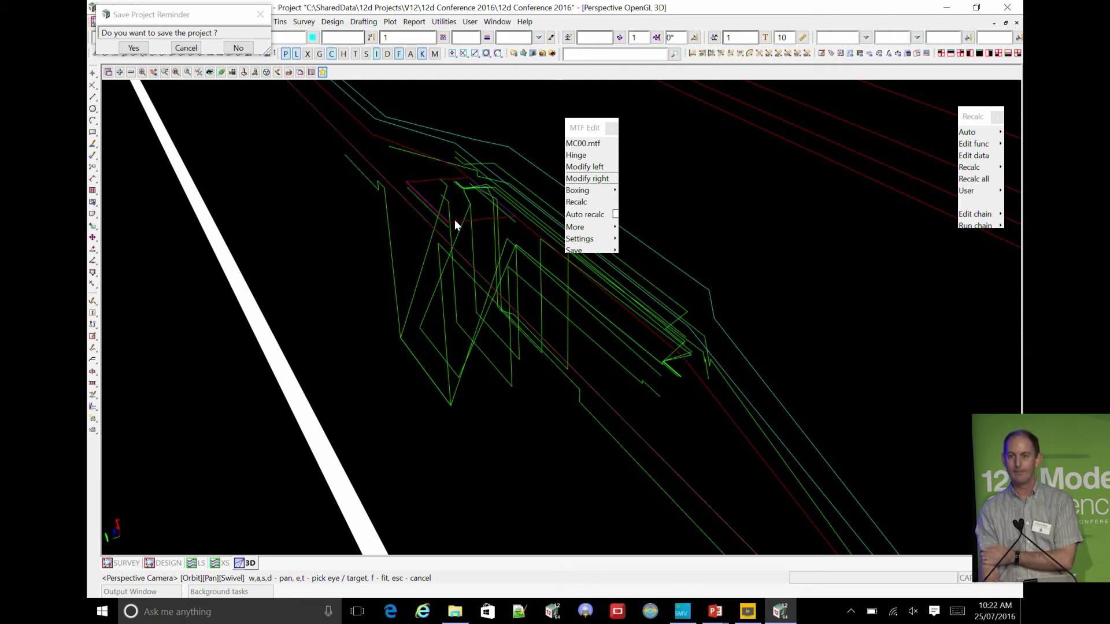
key("Escape")
left_click_drag(583, 133, 858, 121)
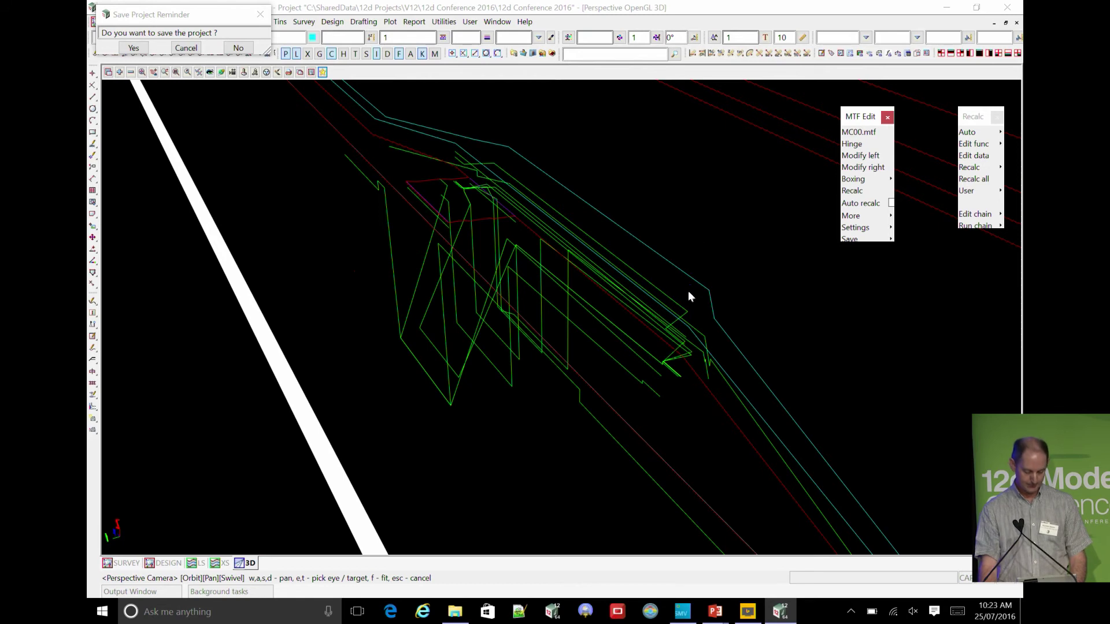
scroll(687, 296, "down", 5)
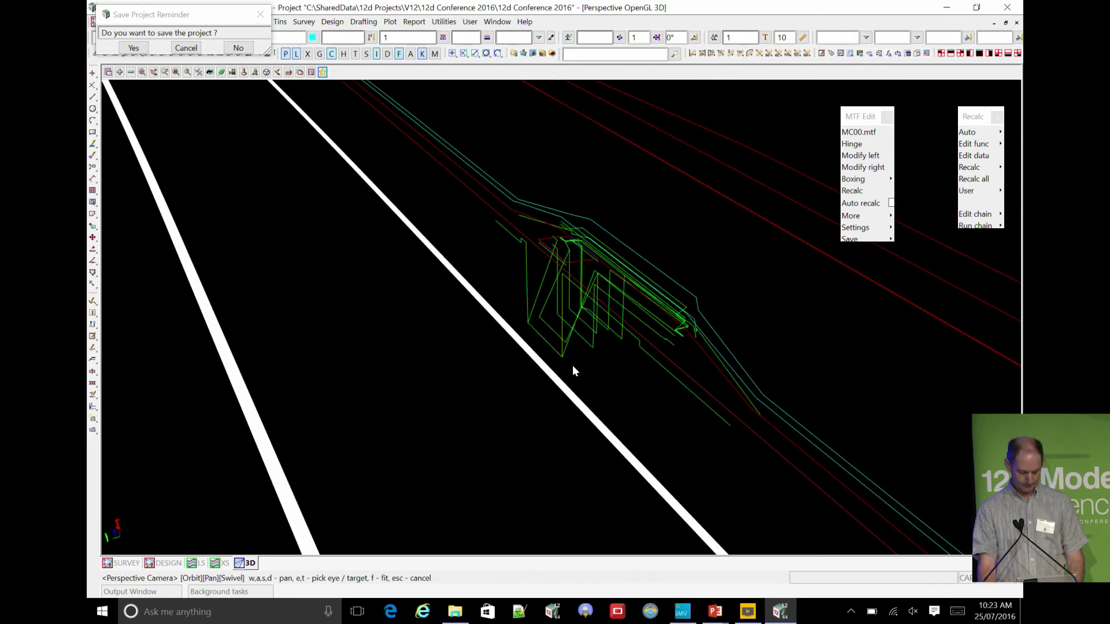
Switch to the PowerPoint slide show, advance past Gully Pit Snippets to the closing 12d Model slide and open the slide show options.
key("alt+Tab")
key("alt+Tab")
key("Right")
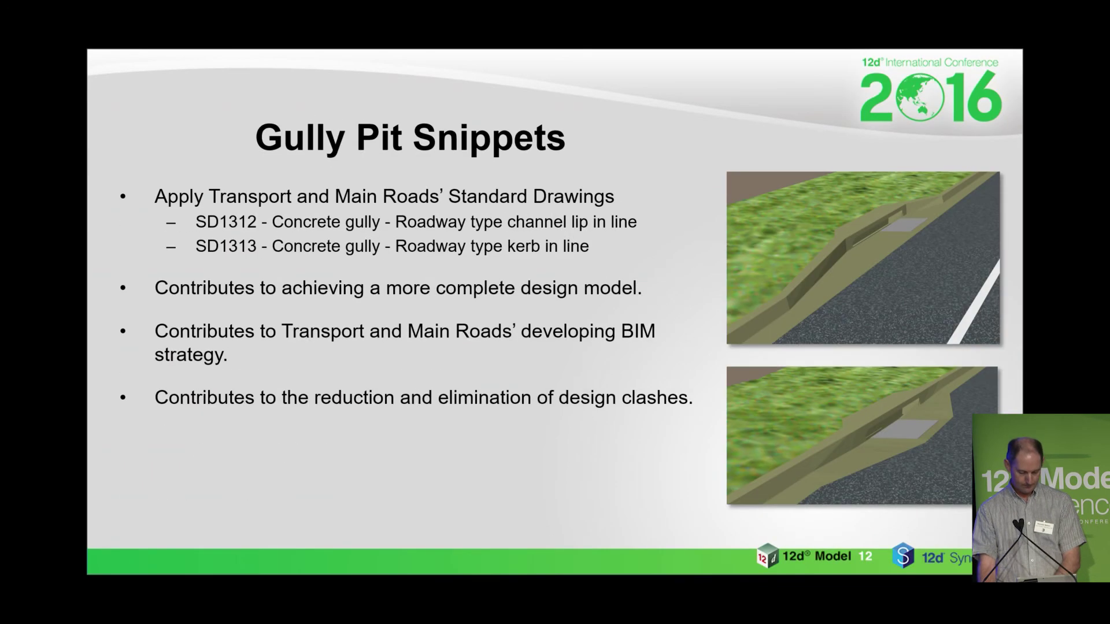
key("Right")
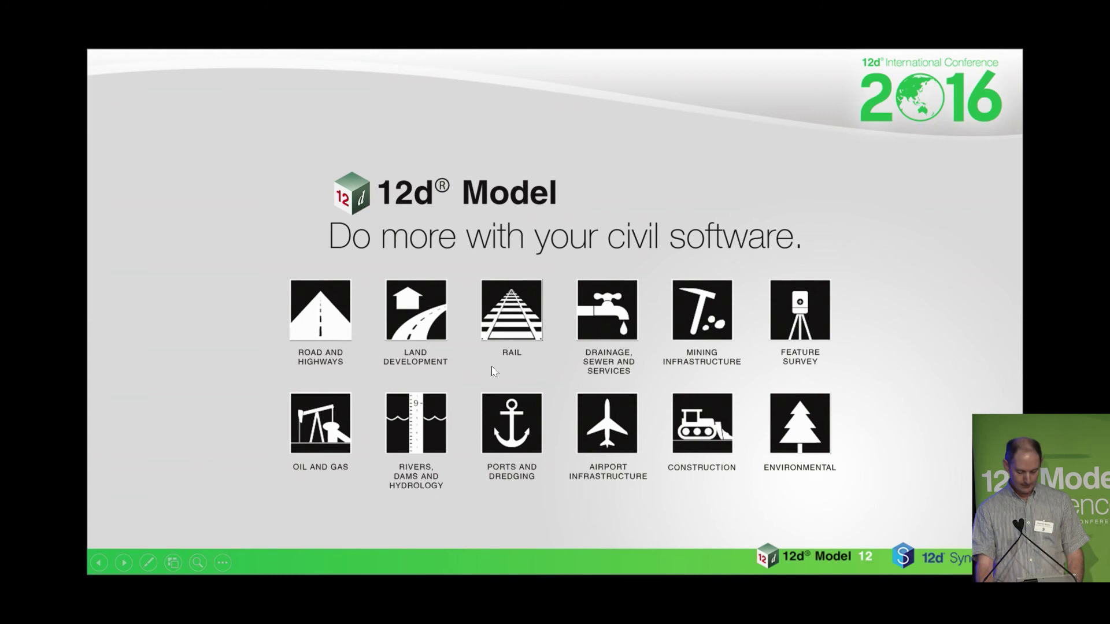
right_click(419, 326)
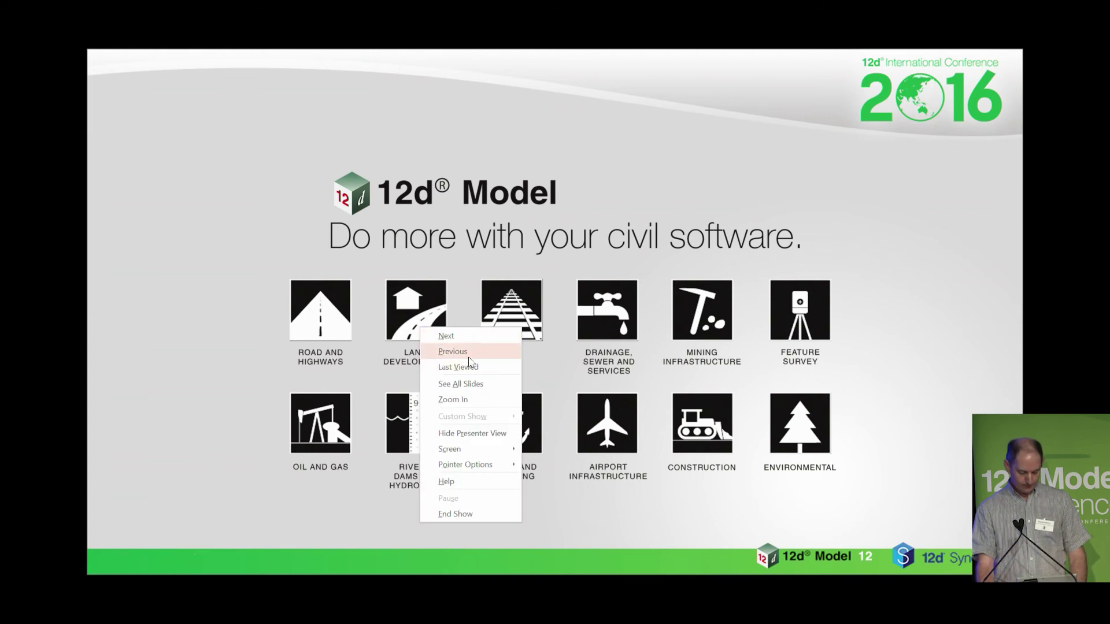